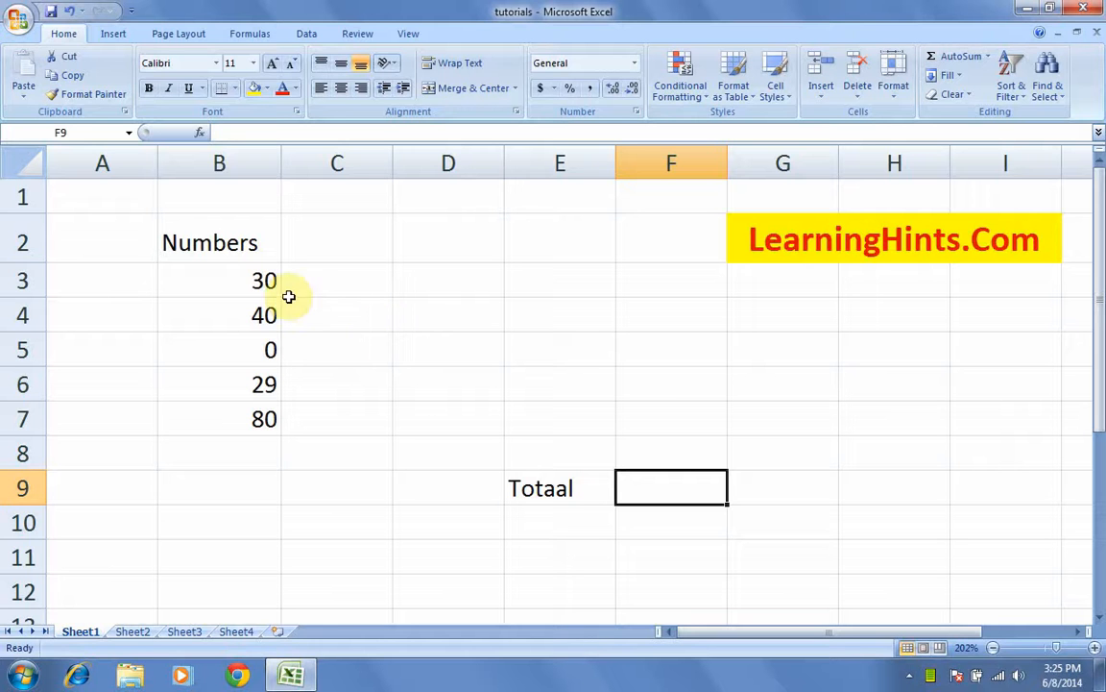
Step: Check the five numbers' sum, then return to F9 and glance at the AutoSum list
{"action": "left_click_drag", "start_coordinate": [269, 280], "coordinate": [266, 418]}
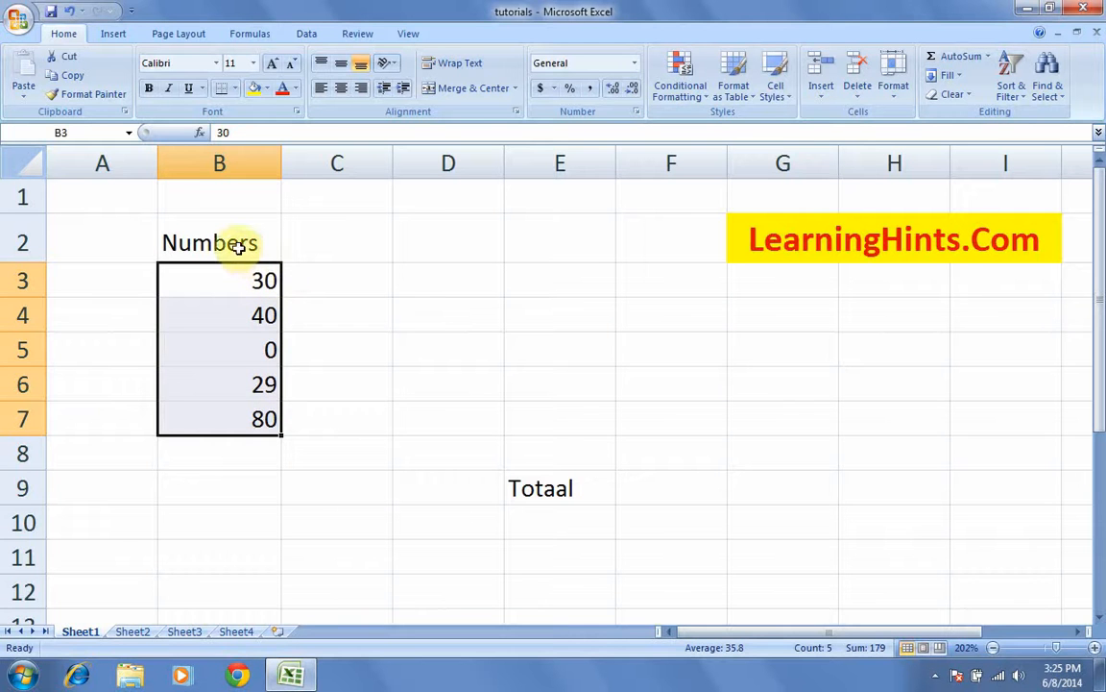
{"action": "left_click", "coordinate": [676, 493]}
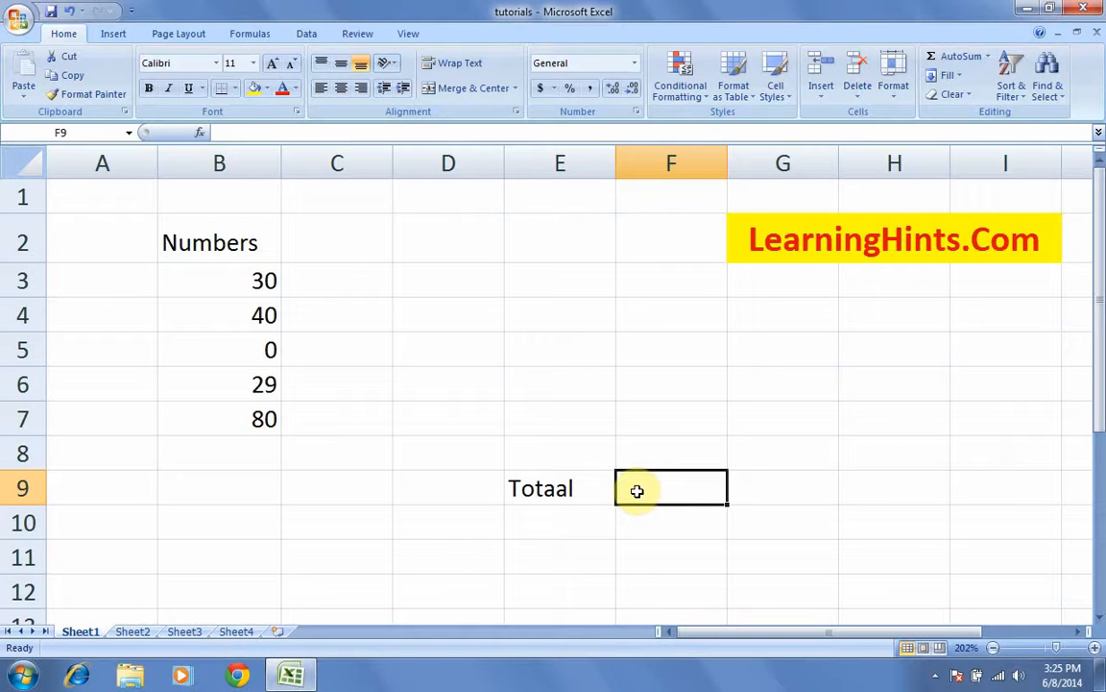
{"action": "left_click", "coordinate": [251, 34]}
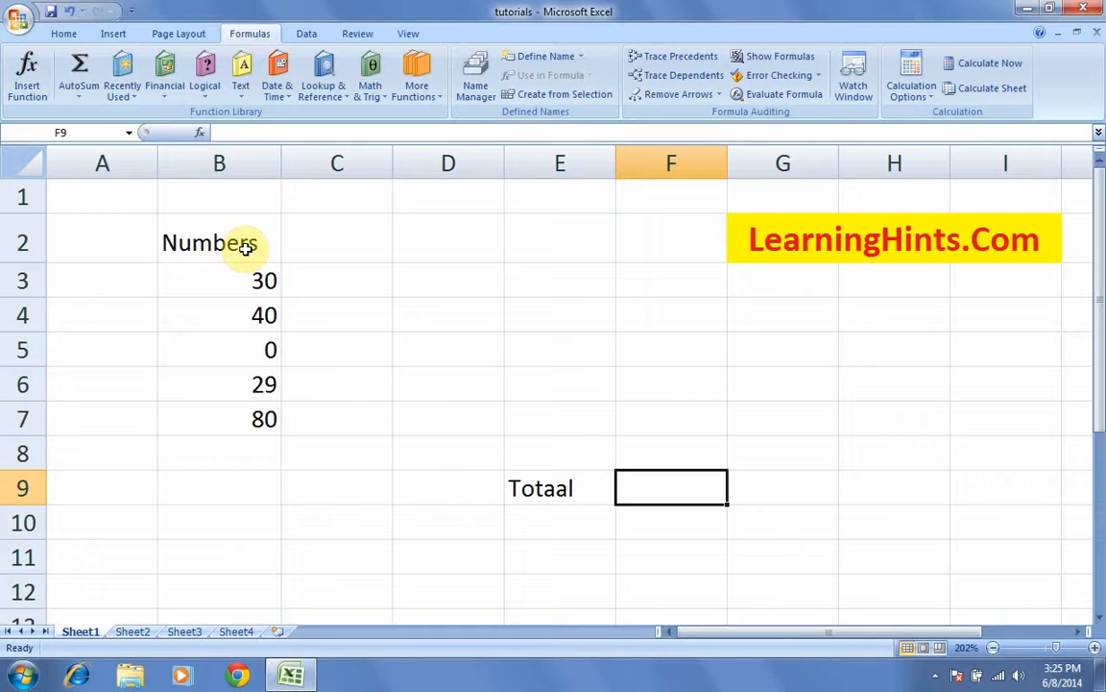
{"action": "left_click", "coordinate": [79, 96]}
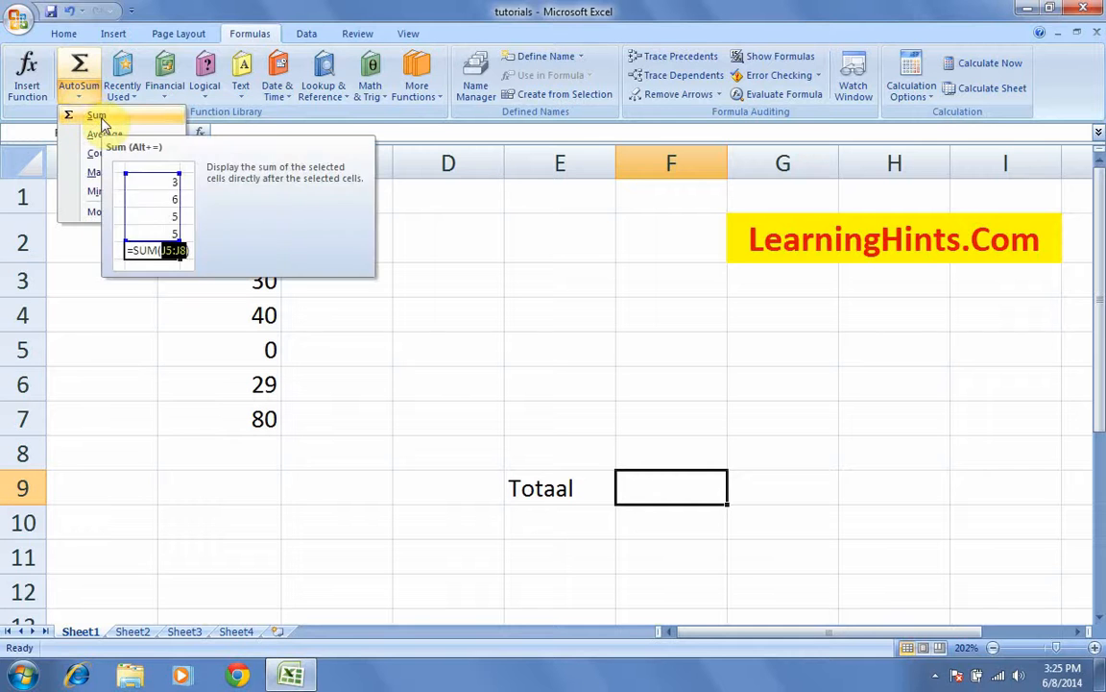
{"action": "left_click", "coordinate": [84, 102]}
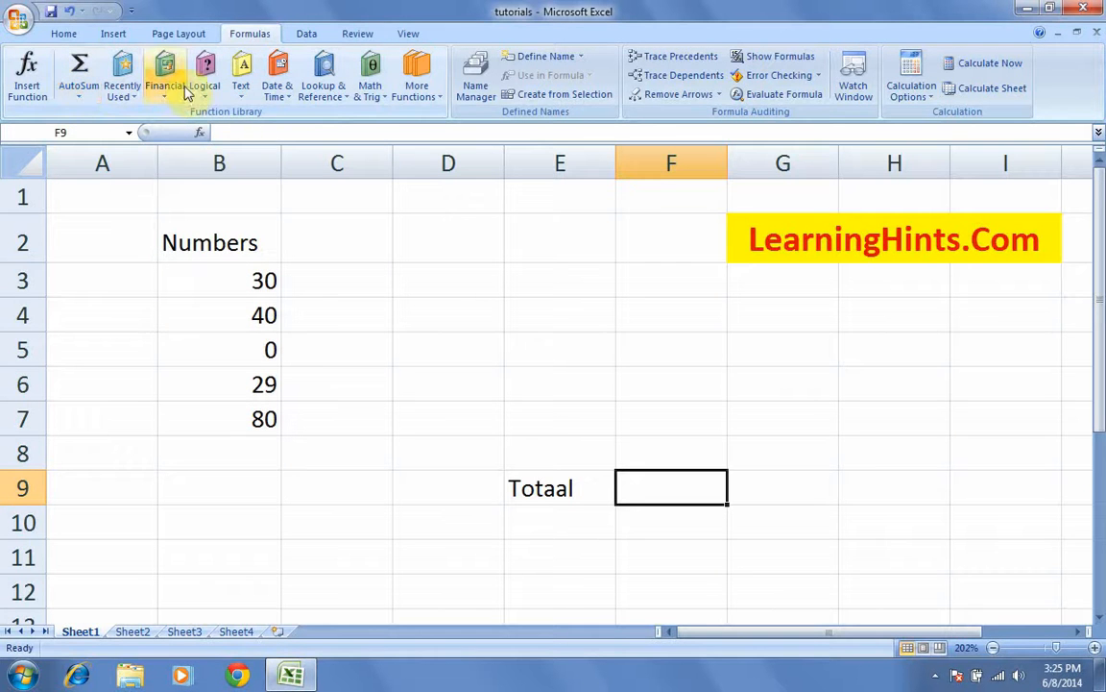
Step: Insert SUM into F9 from the Math & Trig function list
{"action": "left_click", "coordinate": [383, 99]}
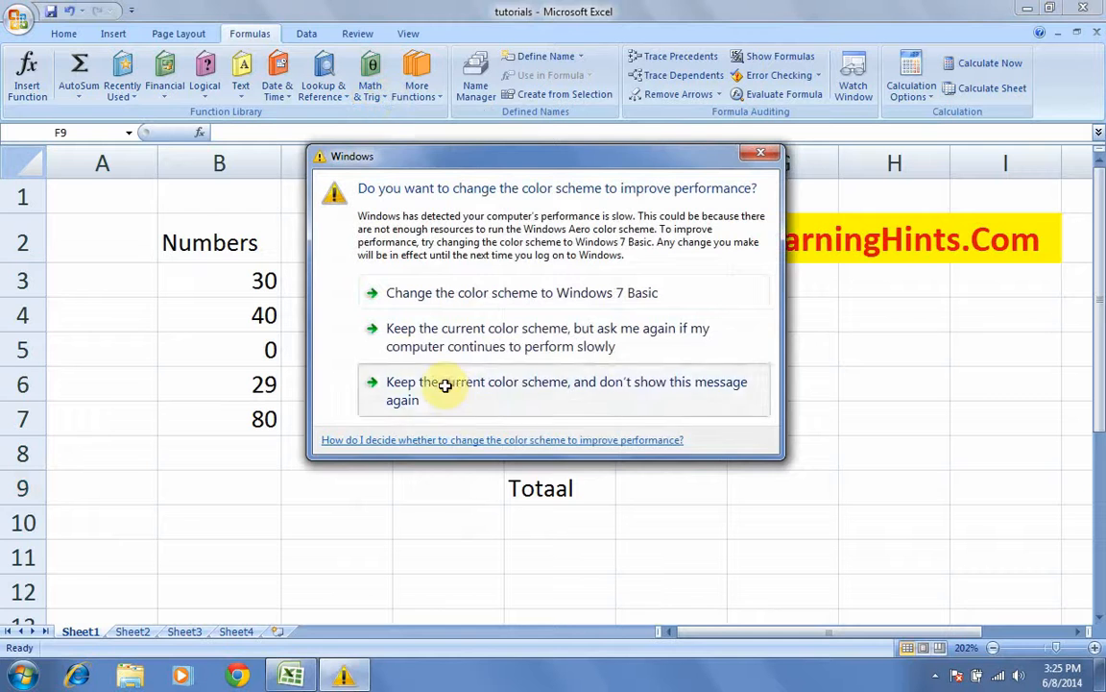
{"action": "left_click", "coordinate": [440, 385]}
{"action": "left_click", "coordinate": [385, 98]}
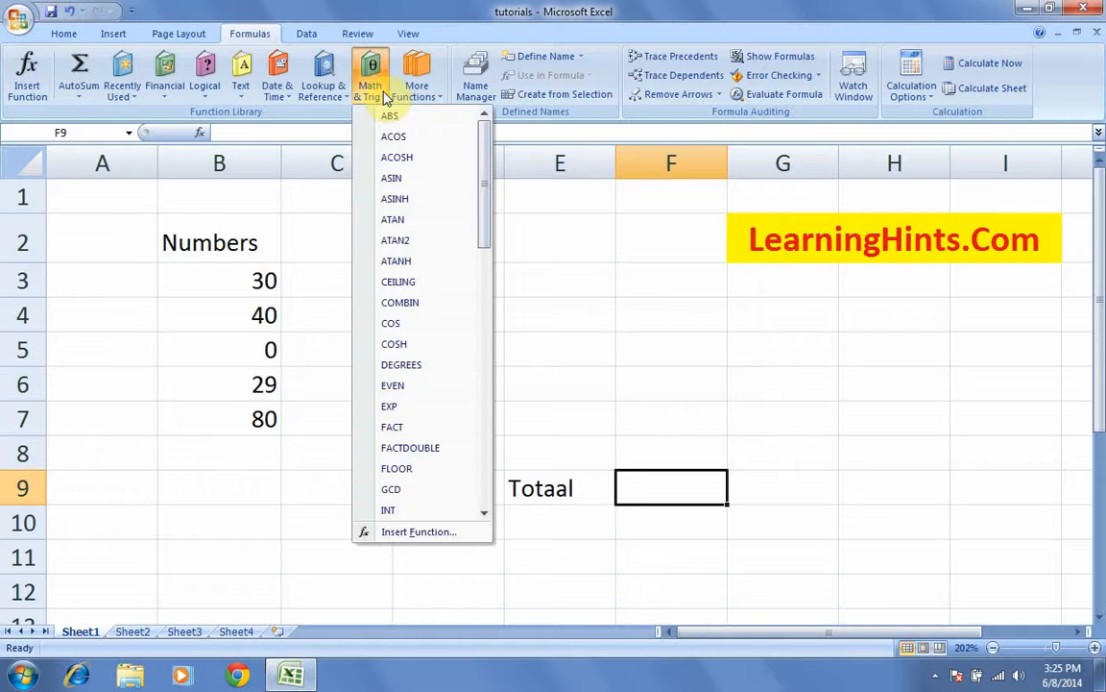
{"action": "left_click_drag", "start_coordinate": [484, 198], "coordinate": [483, 470]}
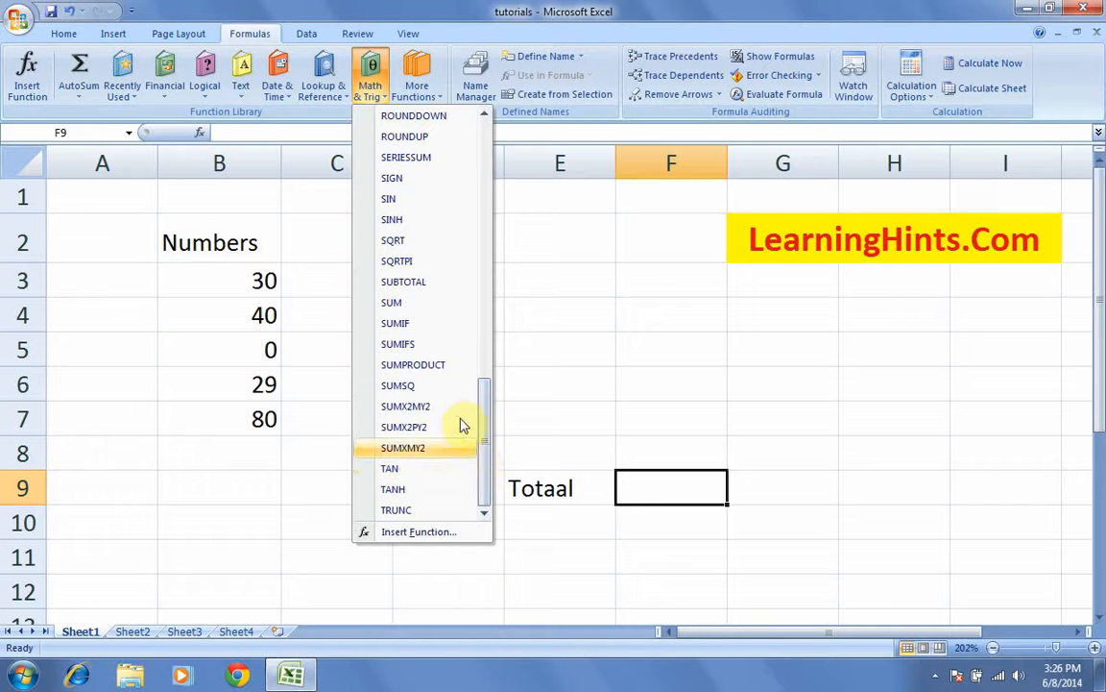
{"action": "left_click", "coordinate": [403, 303]}
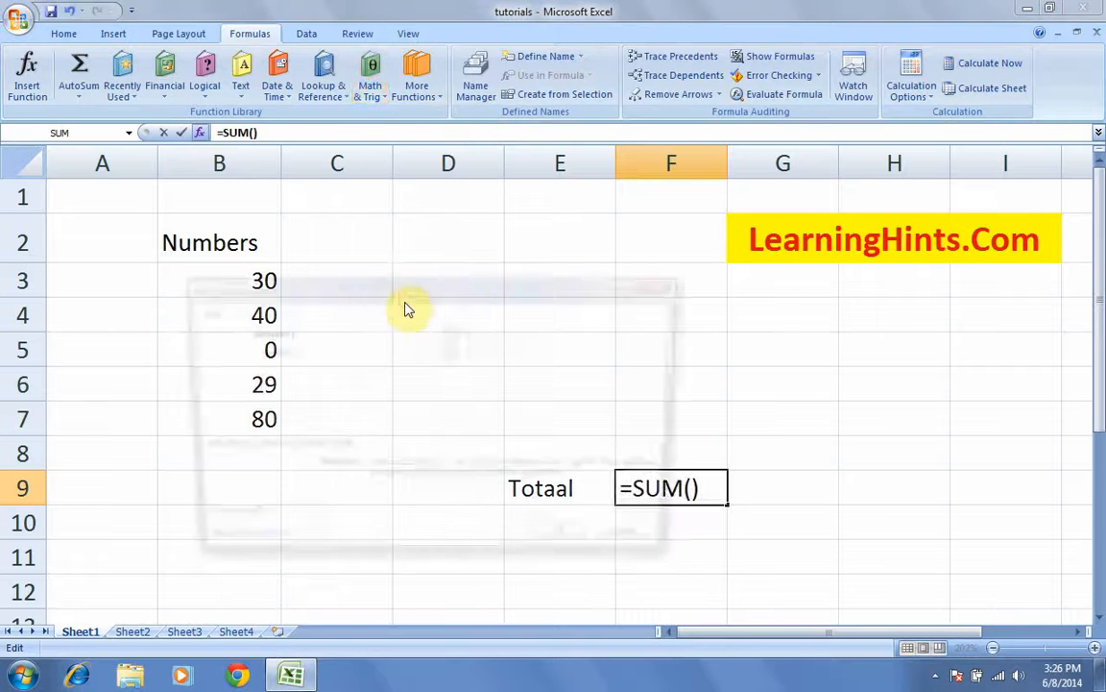
Step: Set SUM's Number1 argument to B3:B7 so F9 shows 179
{"action": "left_click_drag", "start_coordinate": [553, 298], "coordinate": [709, 151]}
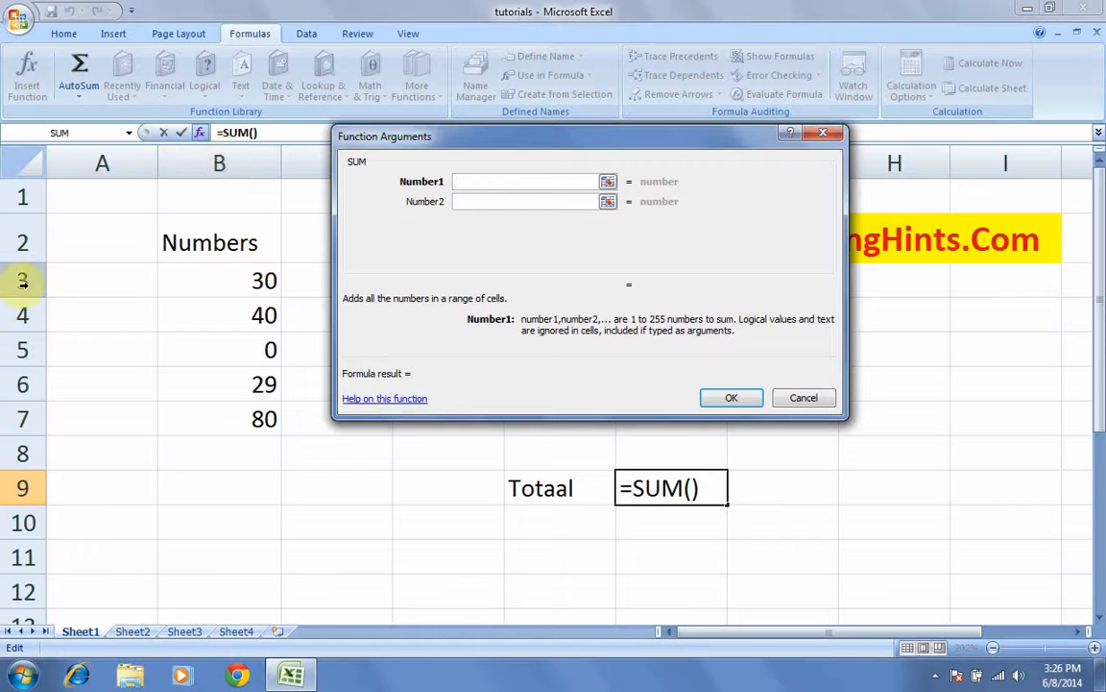
{"action": "left_click", "coordinate": [231, 285]}
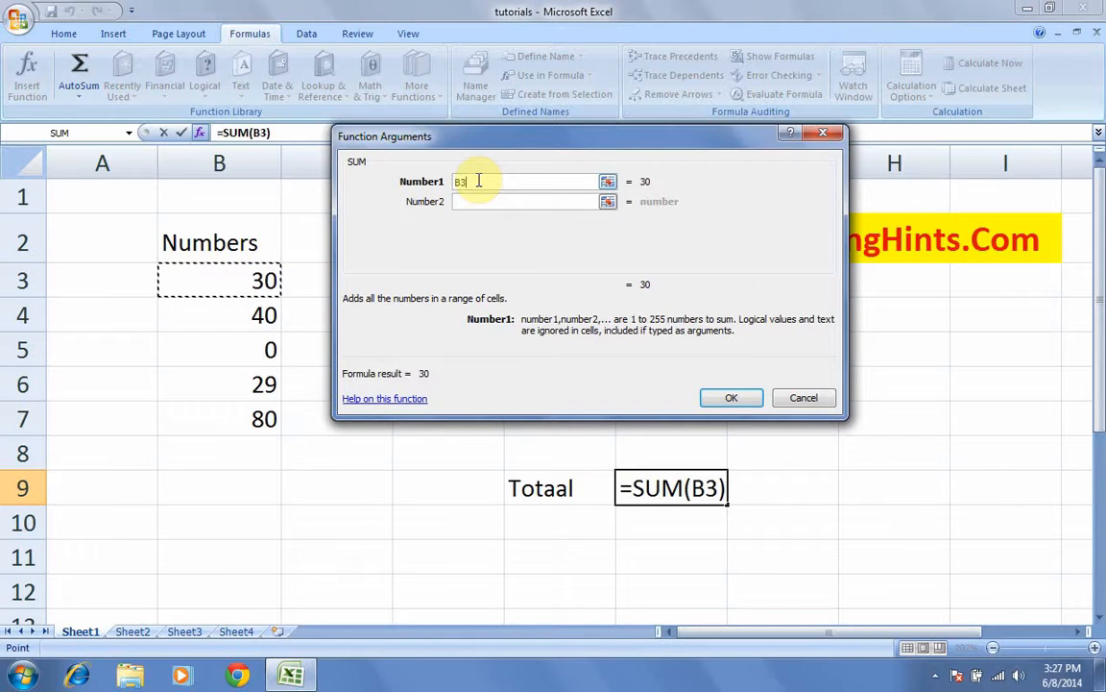
{"action": "key", "text": "F8"}
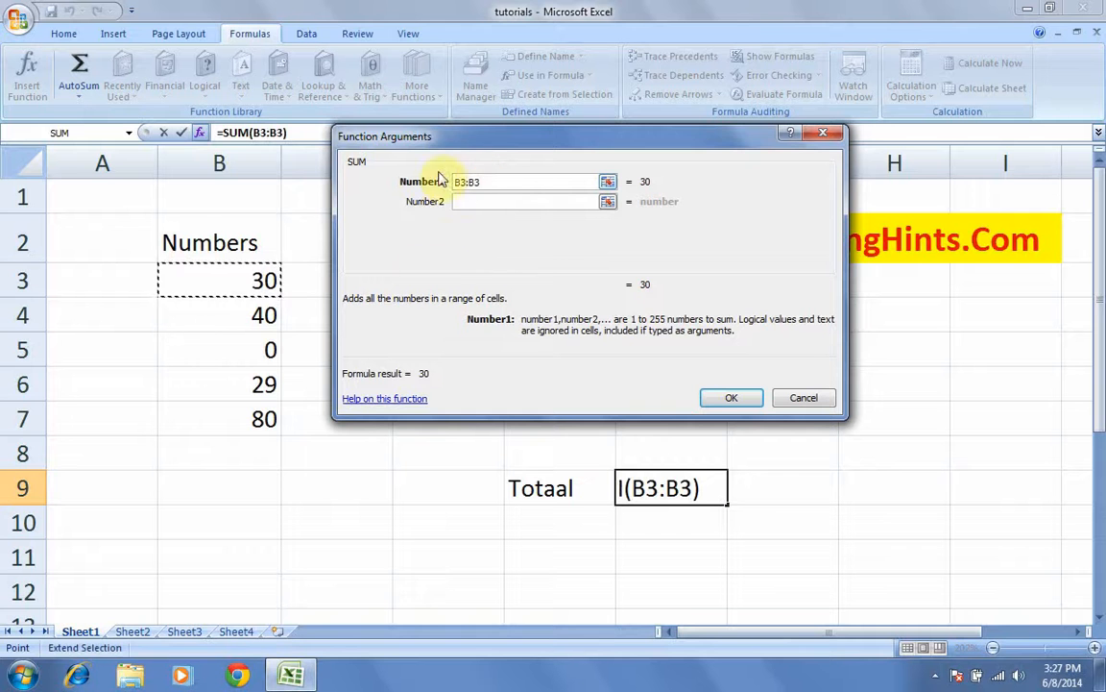
{"action": "left_click", "coordinate": [229, 424]}
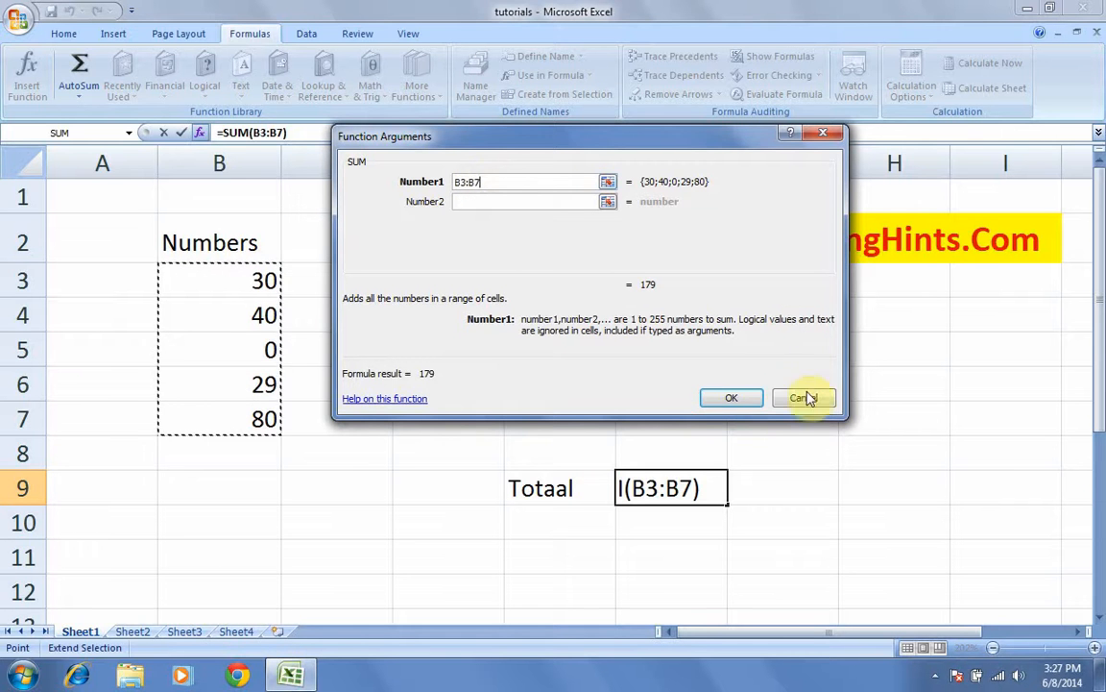
{"action": "left_click", "coordinate": [734, 399]}
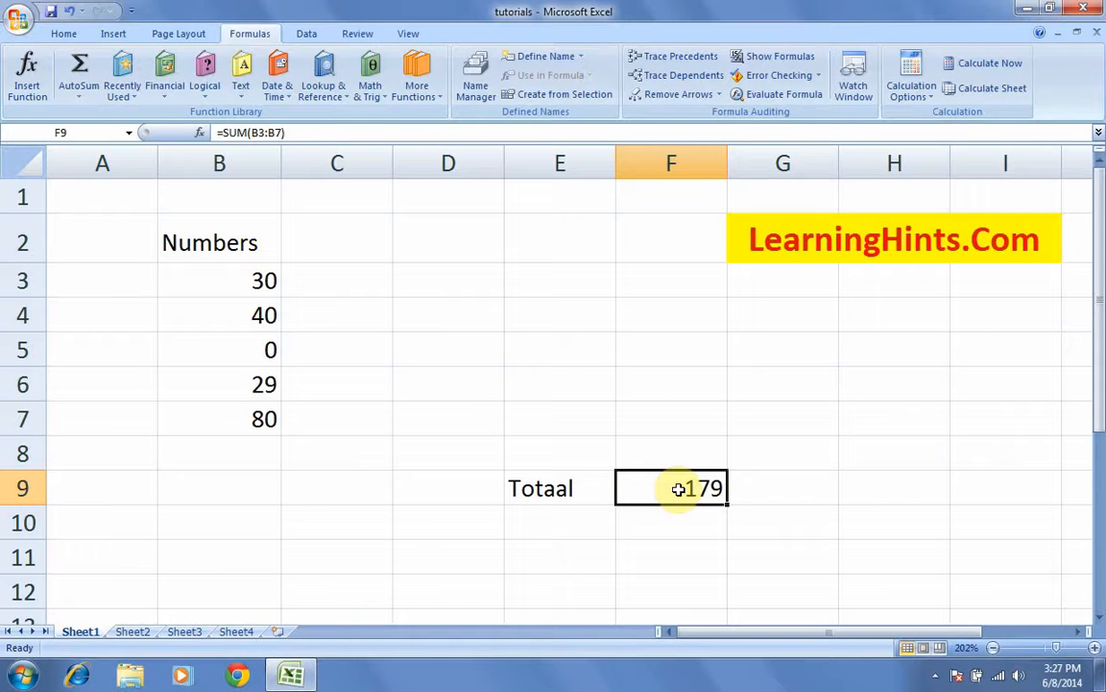
Step: Enter =B3+B4+B5+B6+B7 in F9, giving 179
{"action": "type", "text": "="}
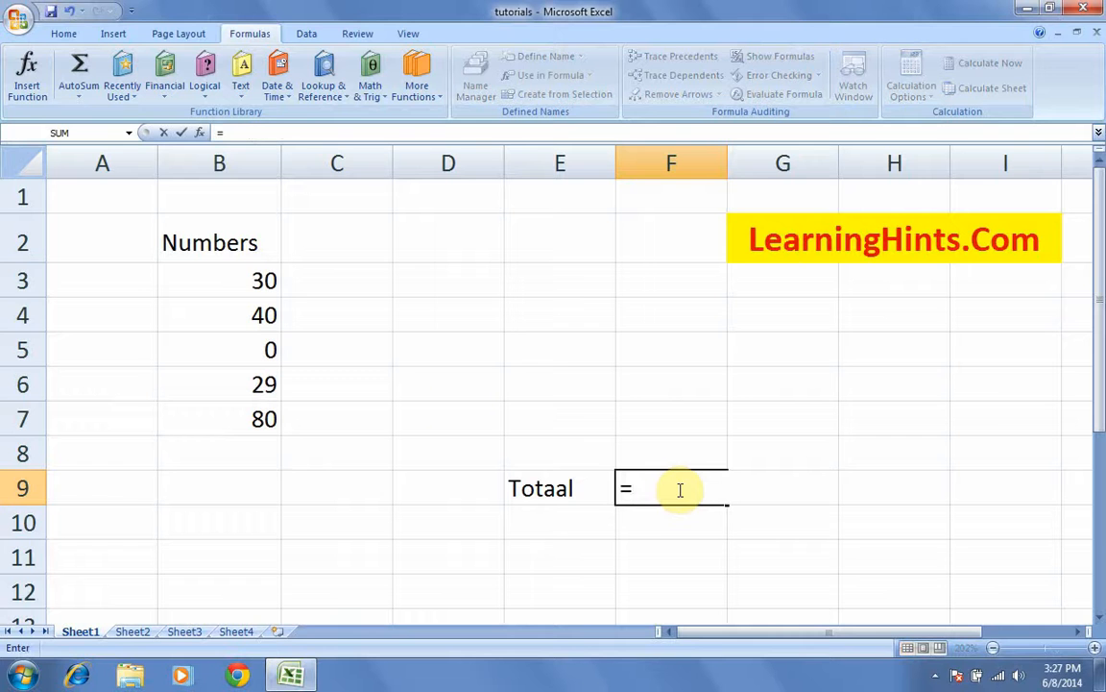
{"action": "left_click", "coordinate": [261, 281]}
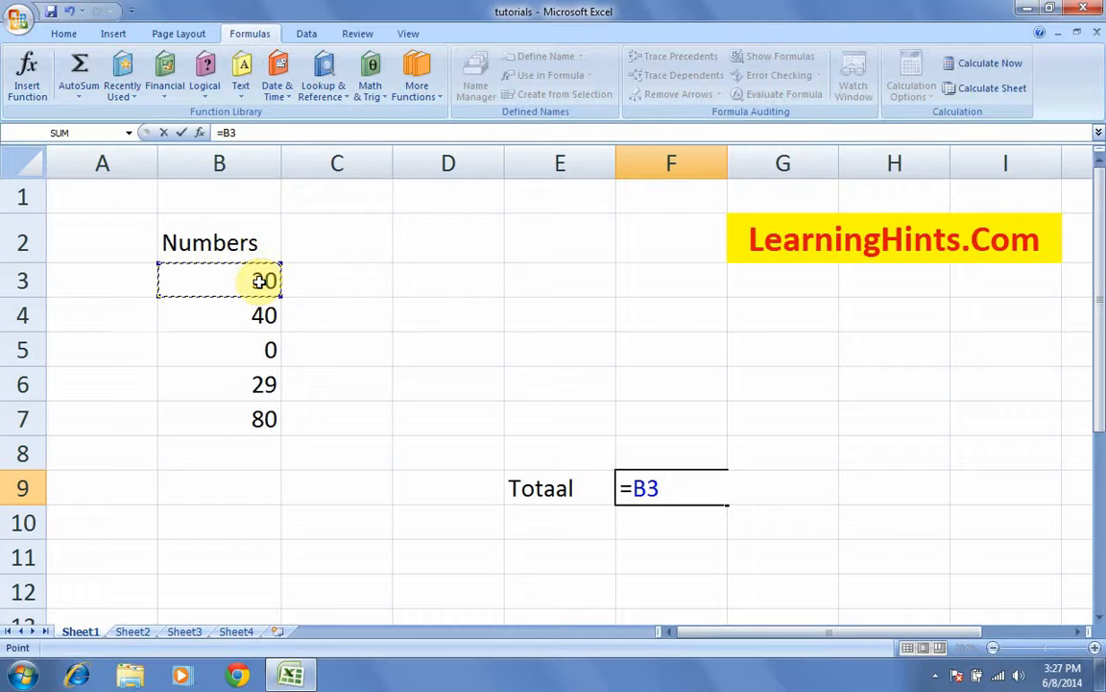
{"action": "type", "text": "+"}
{"action": "left_click", "coordinate": [274, 307]}
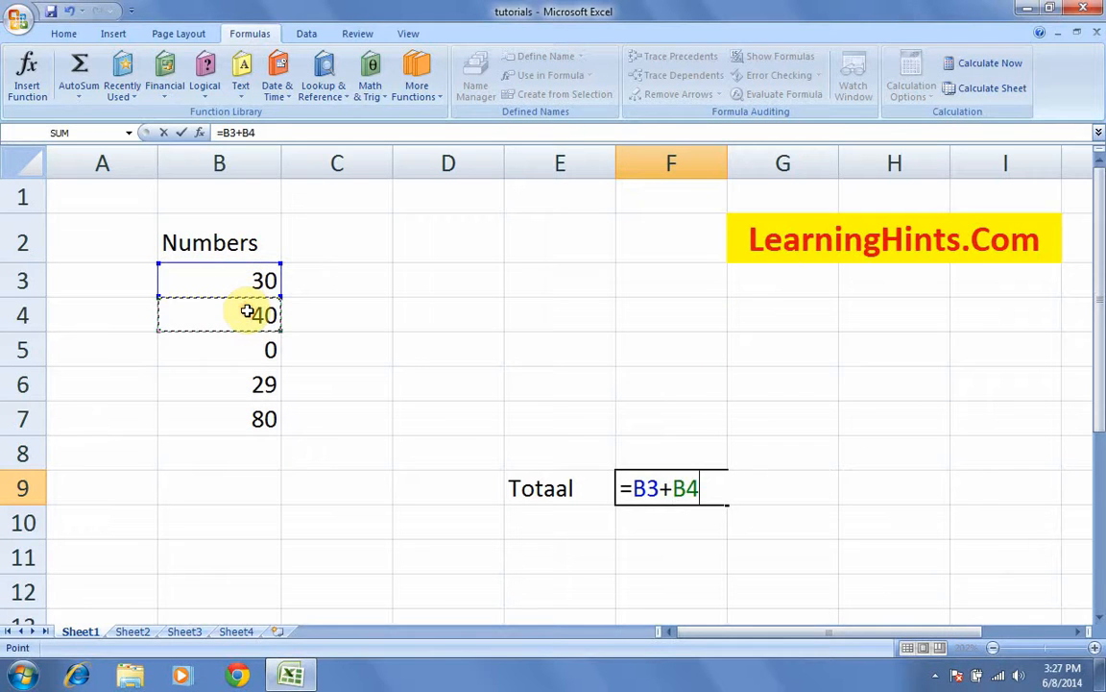
{"action": "type", "text": "+"}
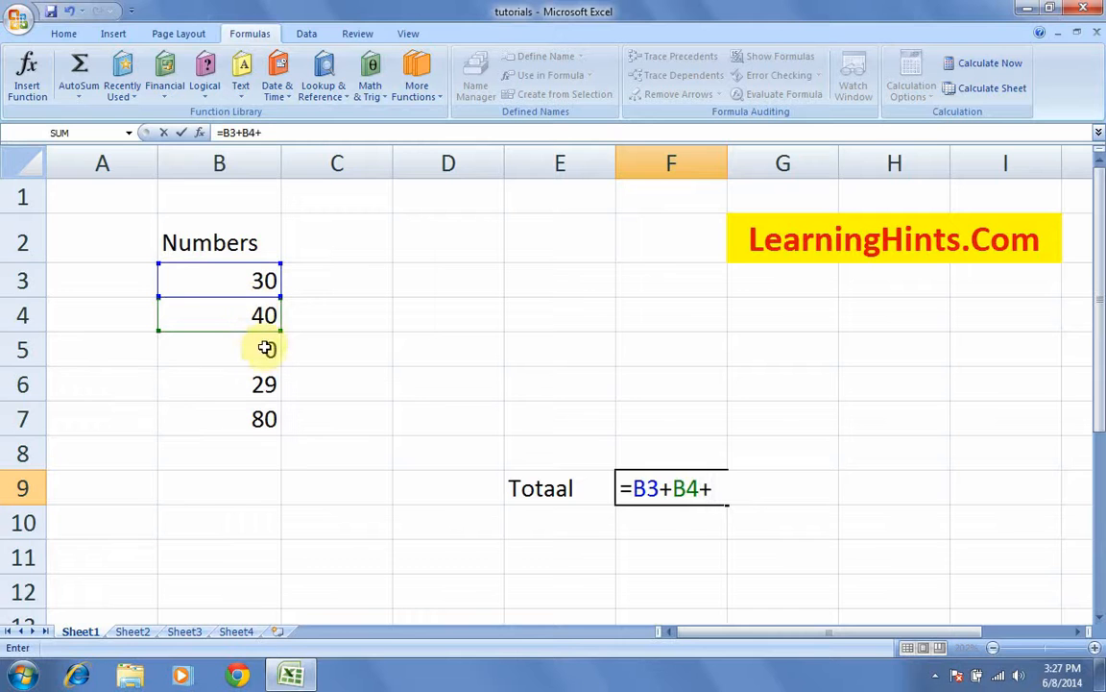
{"action": "left_click", "coordinate": [263, 350]}
{"action": "type", "text": "+"}
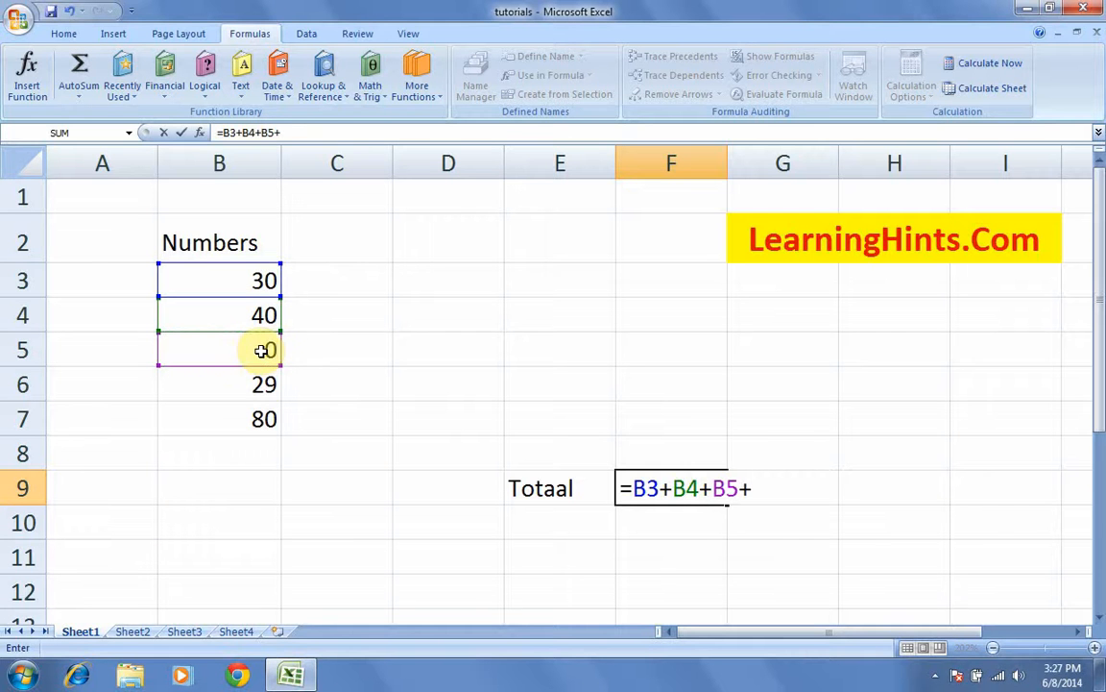
{"action": "left_click", "coordinate": [262, 384]}
{"action": "type", "text": "+"}
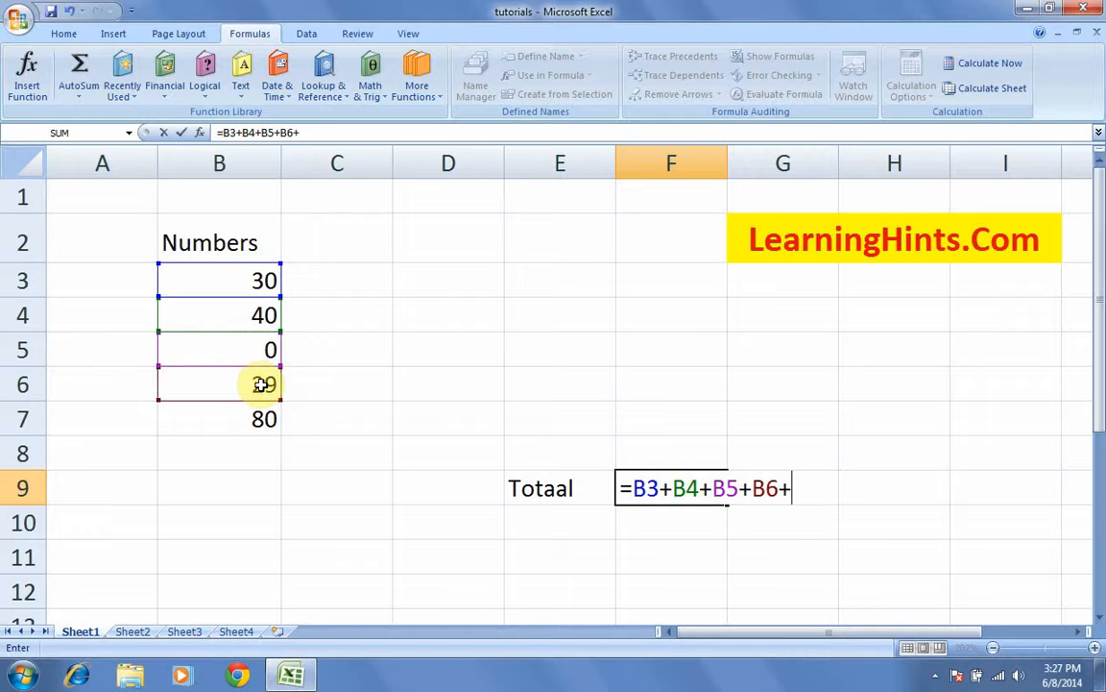
{"action": "left_click", "coordinate": [259, 419]}
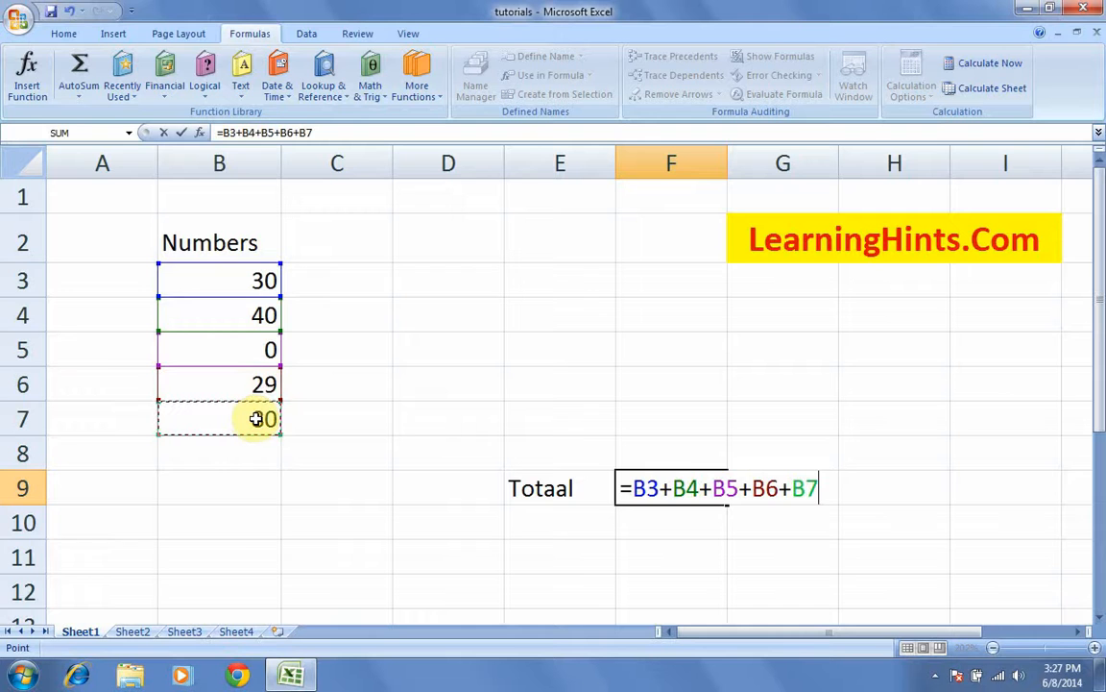
{"action": "key", "text": "Return"}
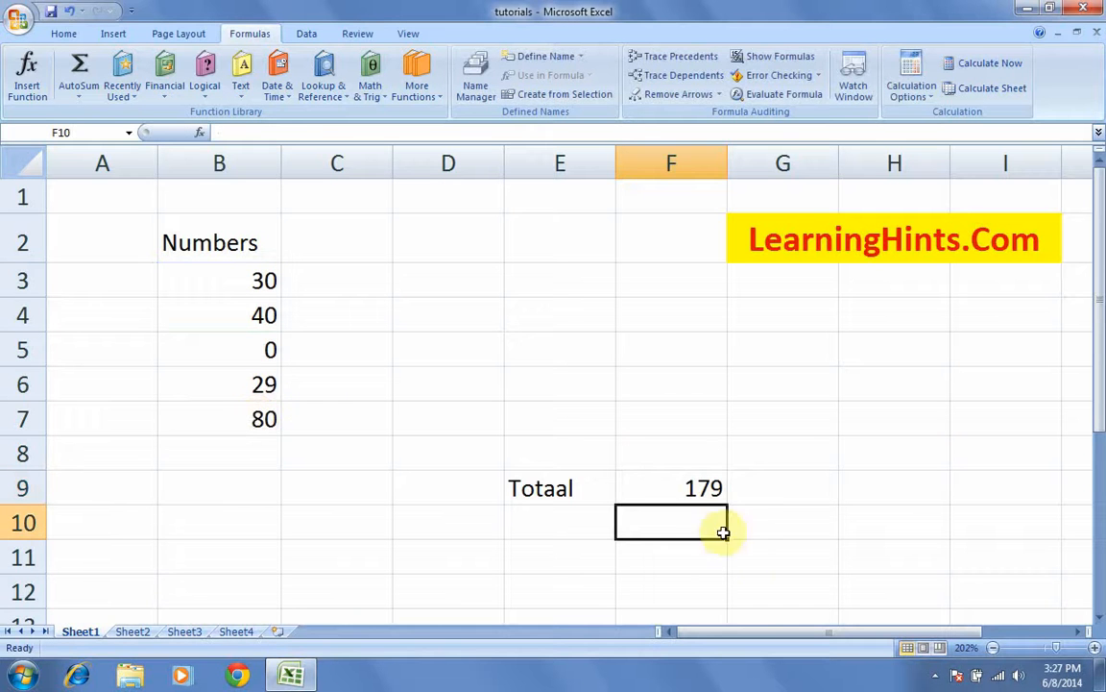
Step: Clear the total from F9 again
{"action": "left_click", "coordinate": [700, 490]}
{"action": "key", "text": "Delete"}
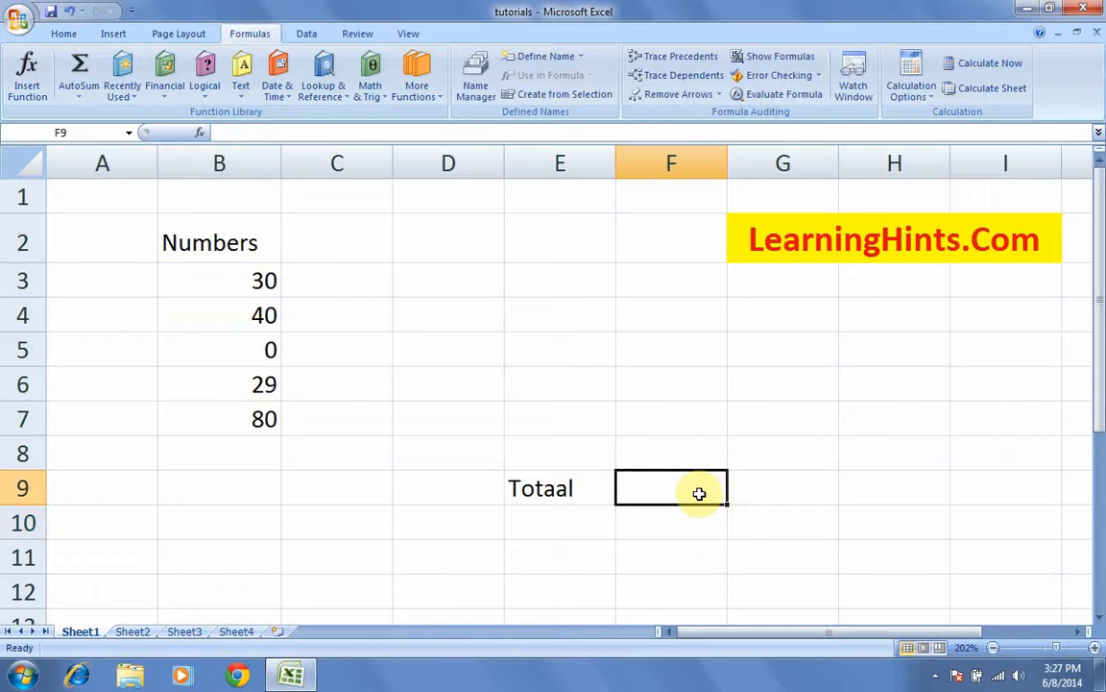
{"action": "left_click", "coordinate": [678, 526]}
Step: Select F9 and browse the Math & Trig list without choosing a function
{"action": "left_click", "coordinate": [652, 483]}
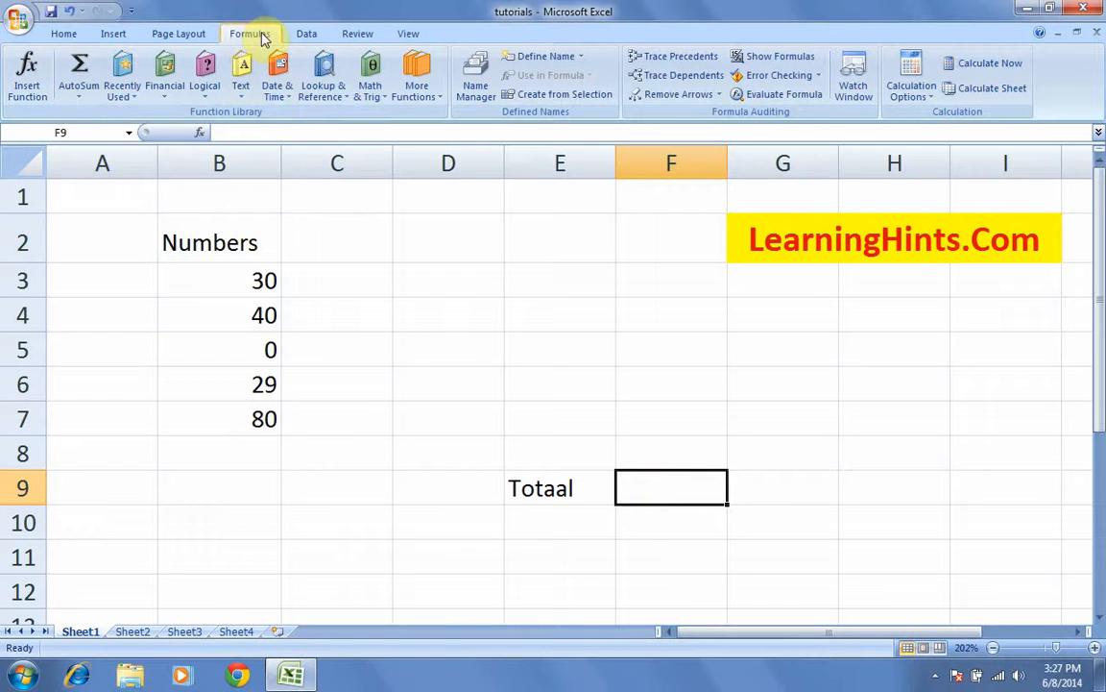
{"action": "left_click", "coordinate": [387, 101]}
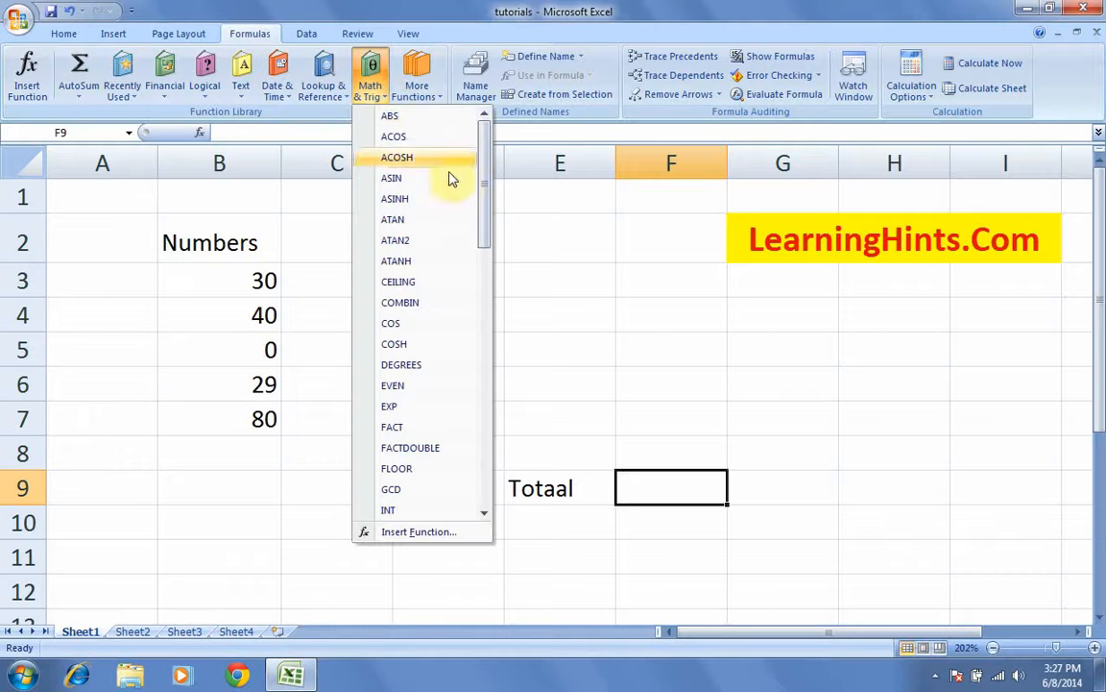
{"action": "left_click_drag", "start_coordinate": [490, 163], "coordinate": [477, 388]}
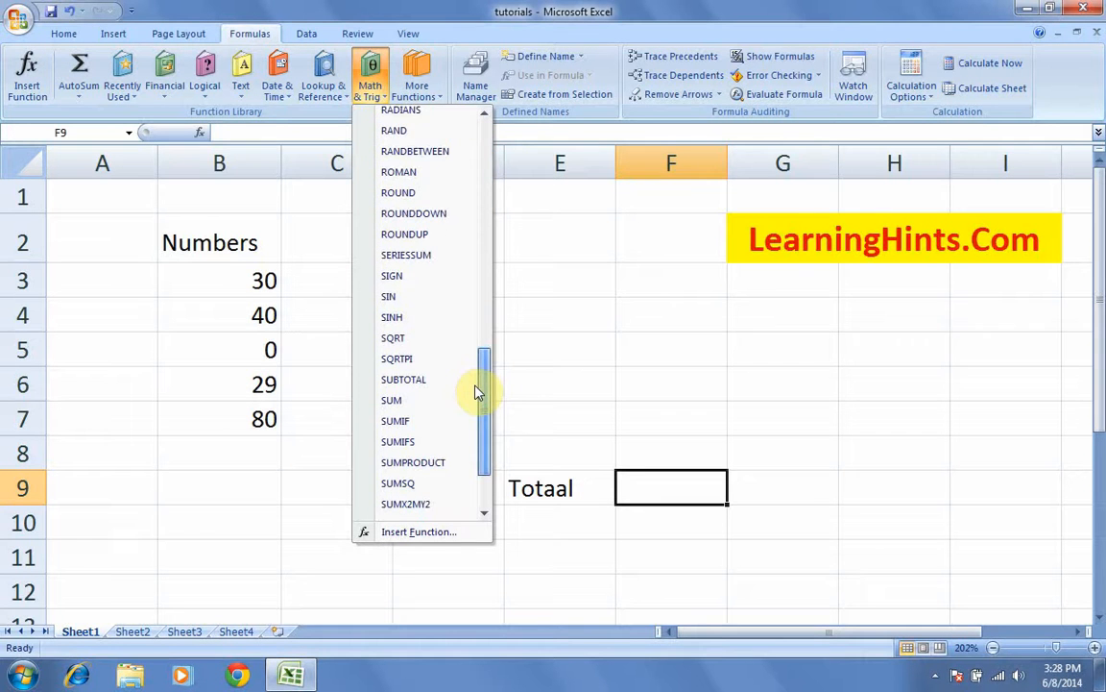
{"action": "left_click", "coordinate": [260, 9]}
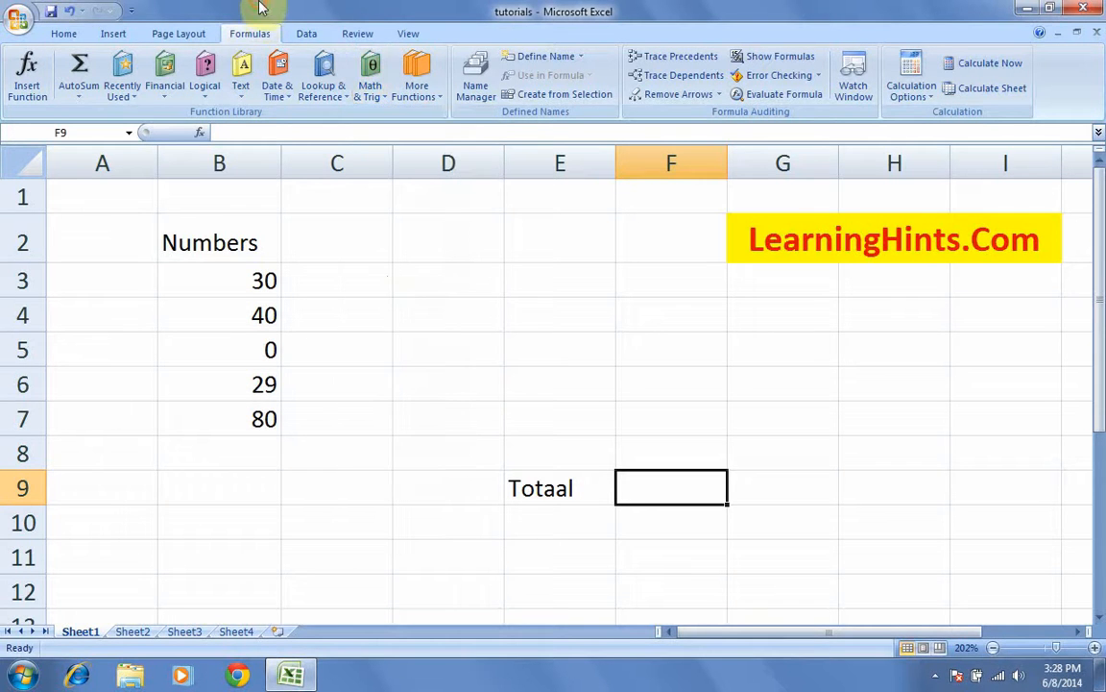
Step: Insert SUM into F9 through Insert Function's Math & Trig category
{"action": "left_click", "coordinate": [27, 86]}
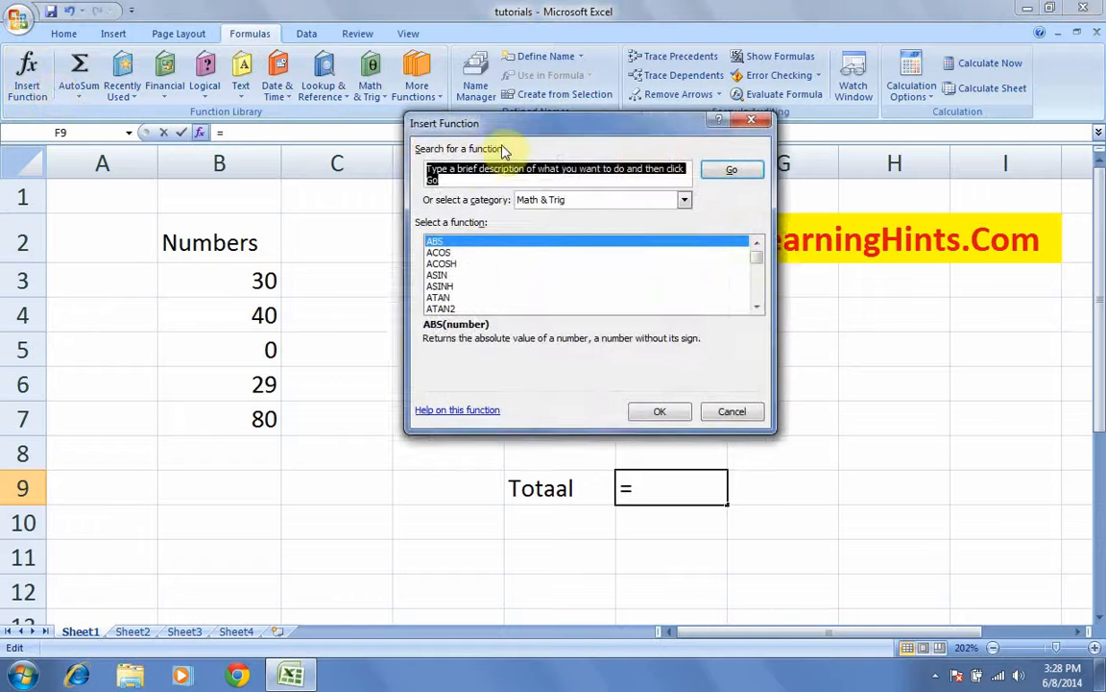
{"action": "left_click_drag", "start_coordinate": [485, 125], "coordinate": [420, 111]}
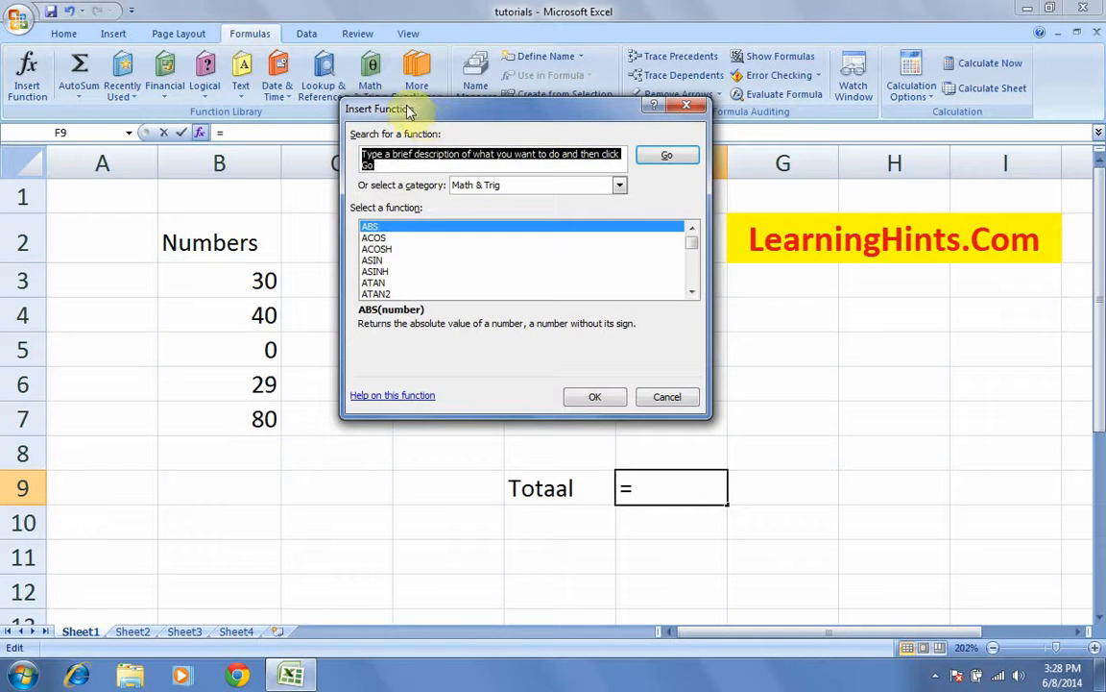
{"action": "left_click", "coordinate": [620, 187]}
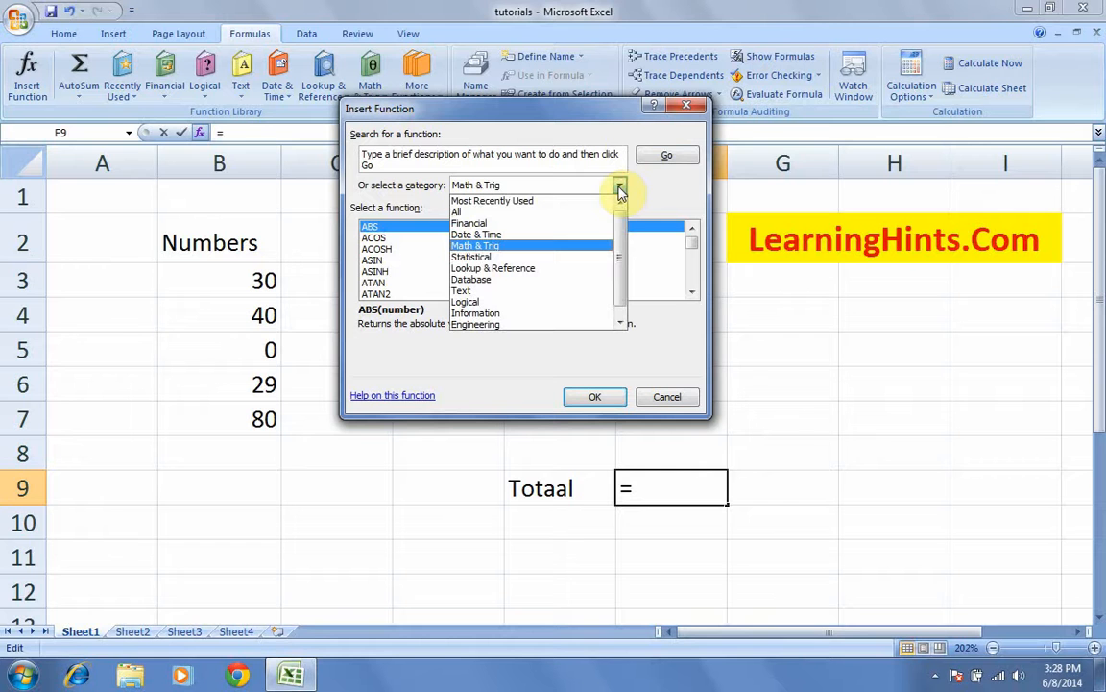
{"action": "left_click", "coordinate": [480, 245]}
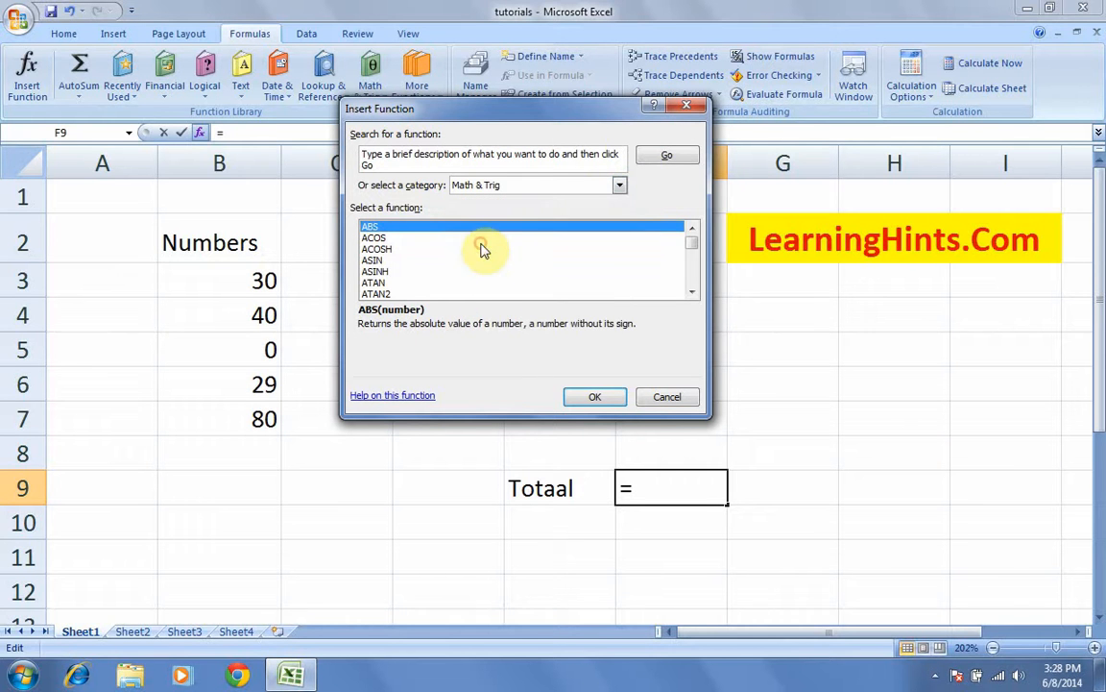
{"action": "left_click", "coordinate": [375, 249]}
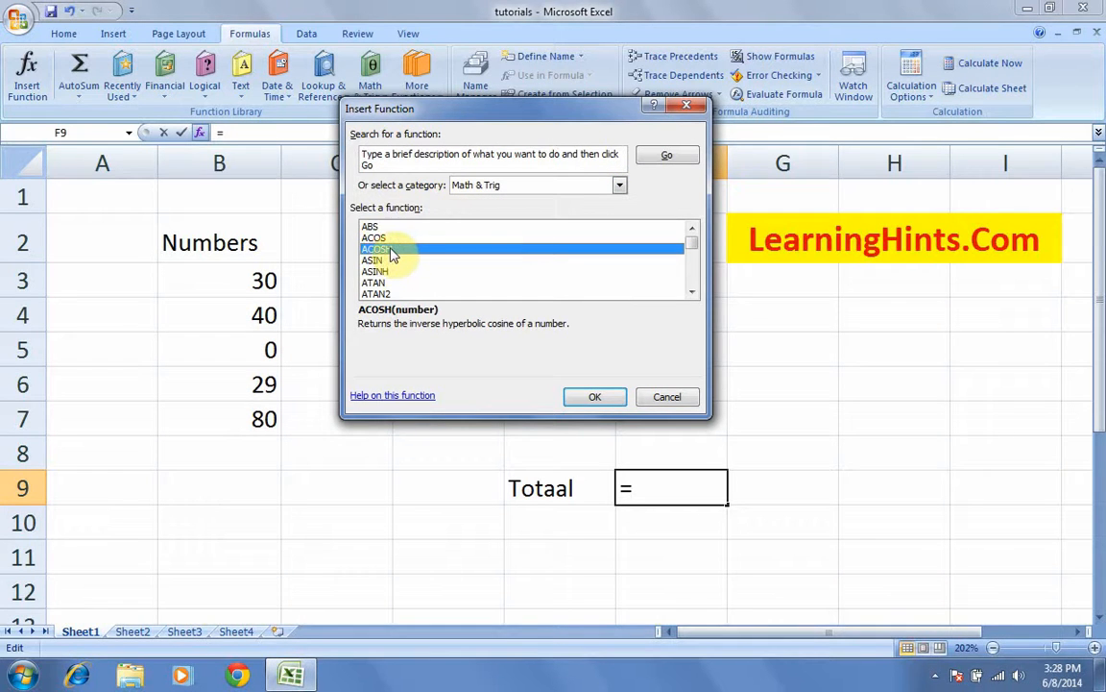
{"action": "key", "text": "s"}
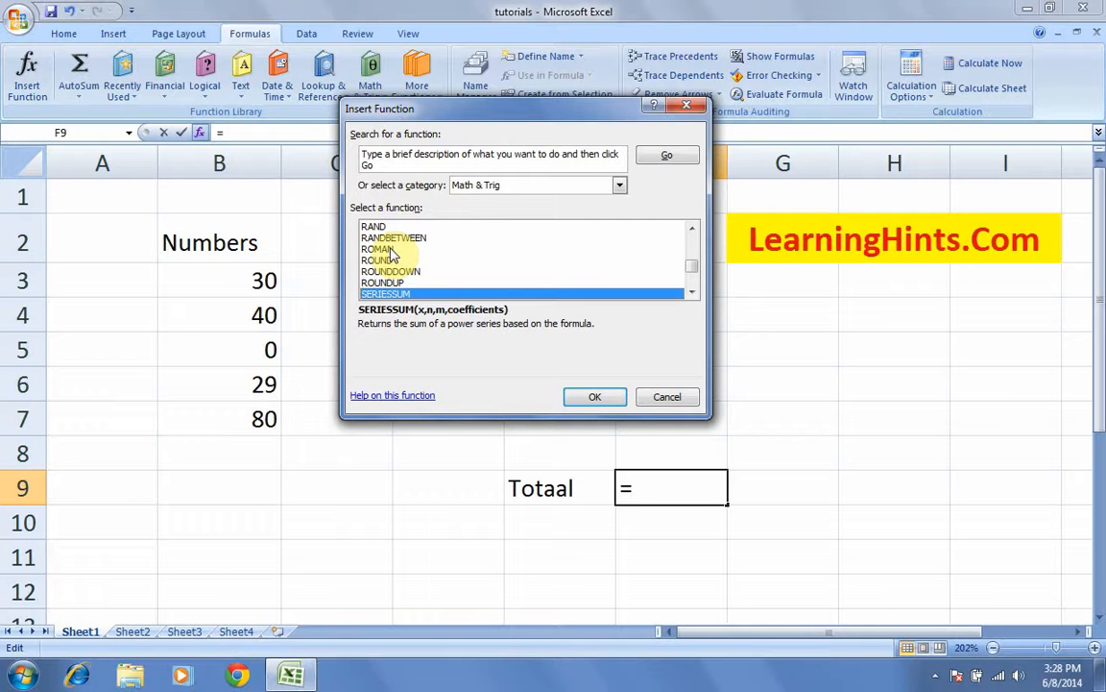
{"action": "left_click", "coordinate": [691, 293]}
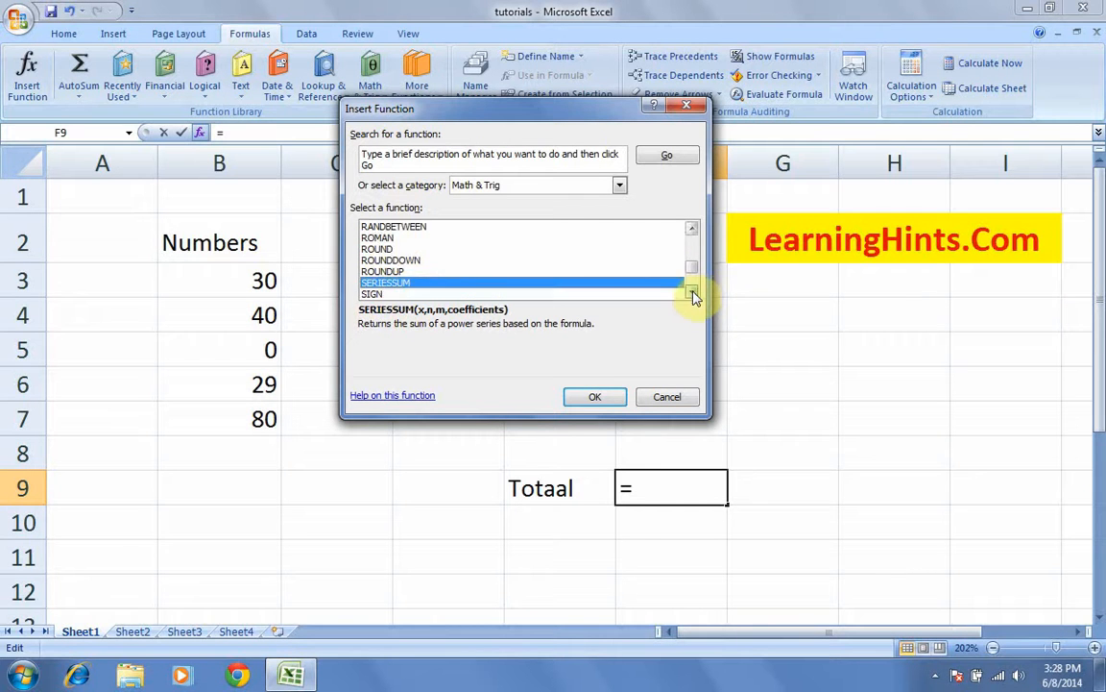
{"action": "left_click", "coordinate": [692, 293]}
{"action": "left_click", "coordinate": [691, 293]}
{"action": "left_click", "coordinate": [691, 293]}
{"action": "left_click", "coordinate": [691, 293]}
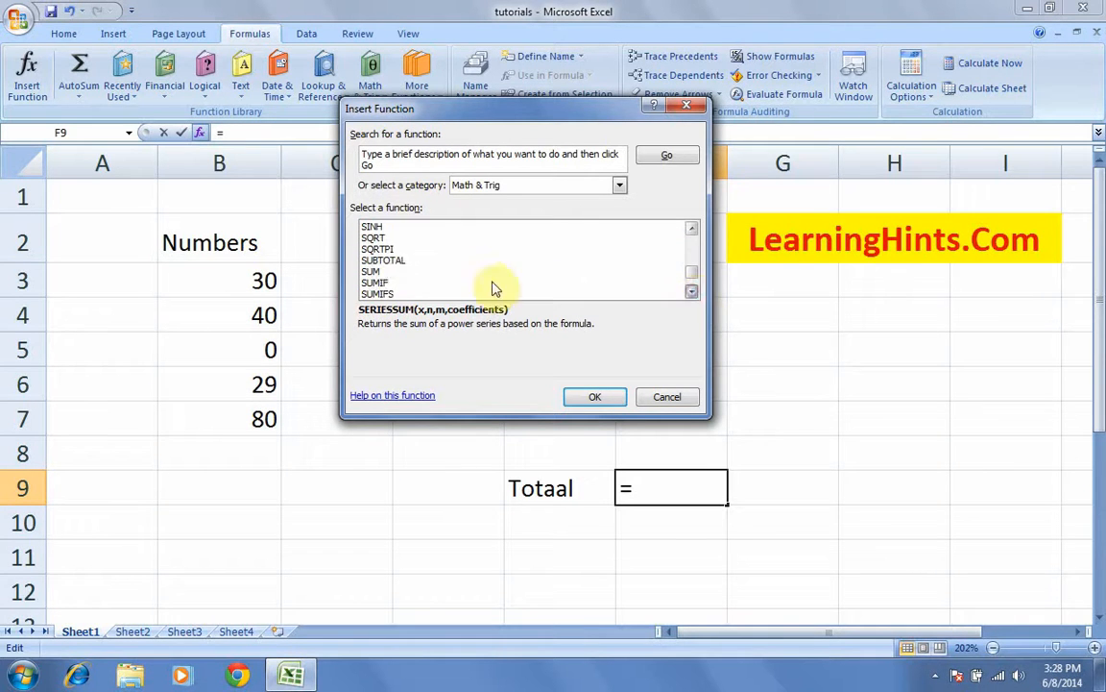
{"action": "left_click", "coordinate": [387, 276]}
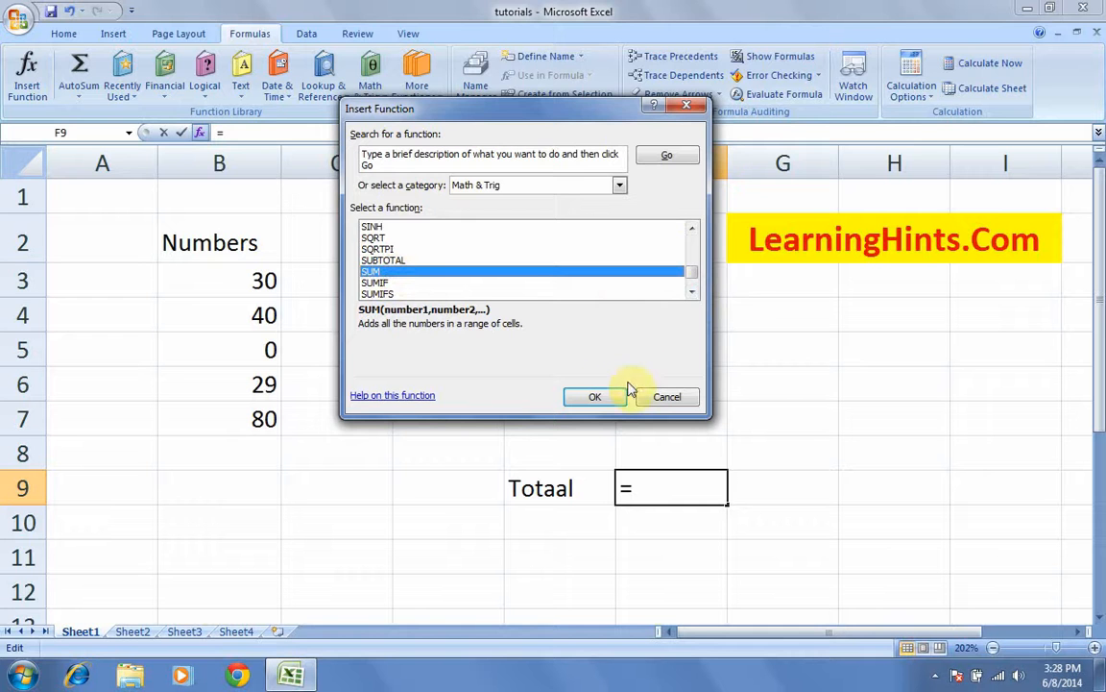
{"action": "left_click", "coordinate": [592, 394]}
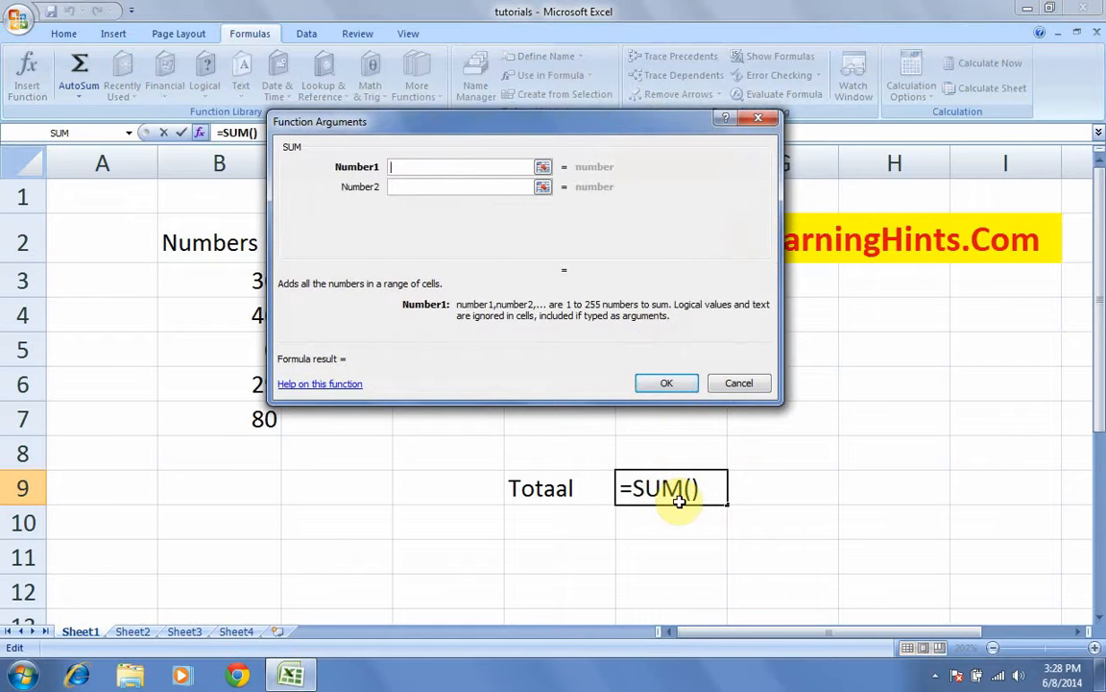
Step: Drag over B3:B7 for Number1 and confirm, so F9 shows 179
{"action": "left_click_drag", "start_coordinate": [438, 120], "coordinate": [427, 180]}
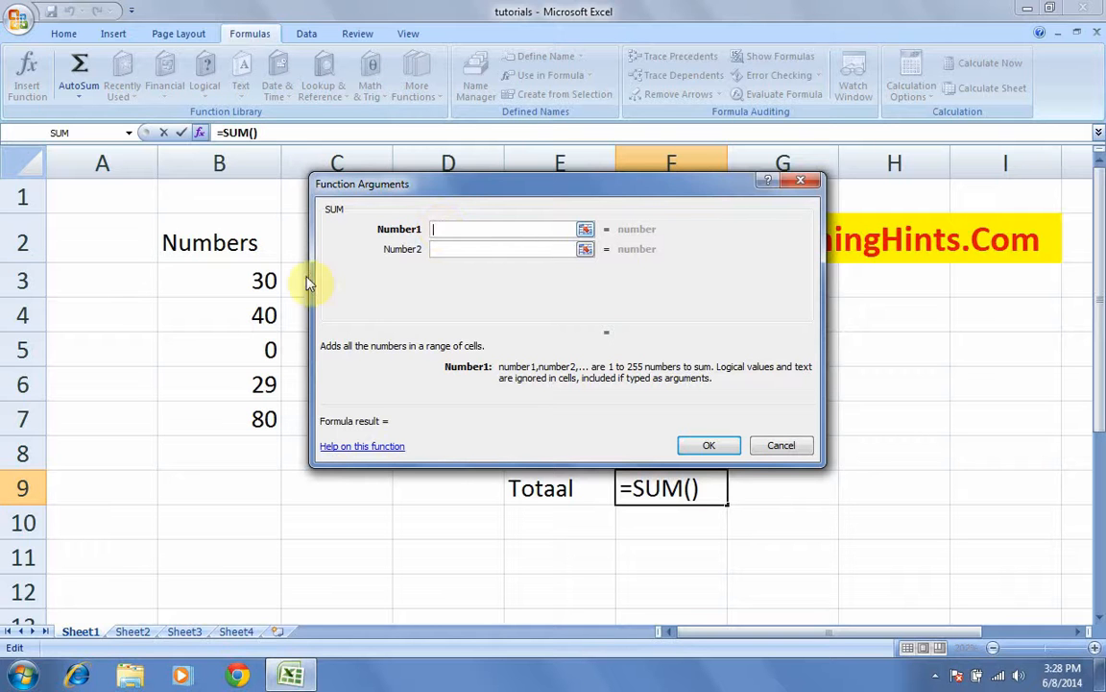
{"action": "left_click", "coordinate": [244, 280]}
{"action": "left_click_drag", "start_coordinate": [239, 278], "coordinate": [246, 420]}
{"action": "left_click", "coordinate": [430, 231]}
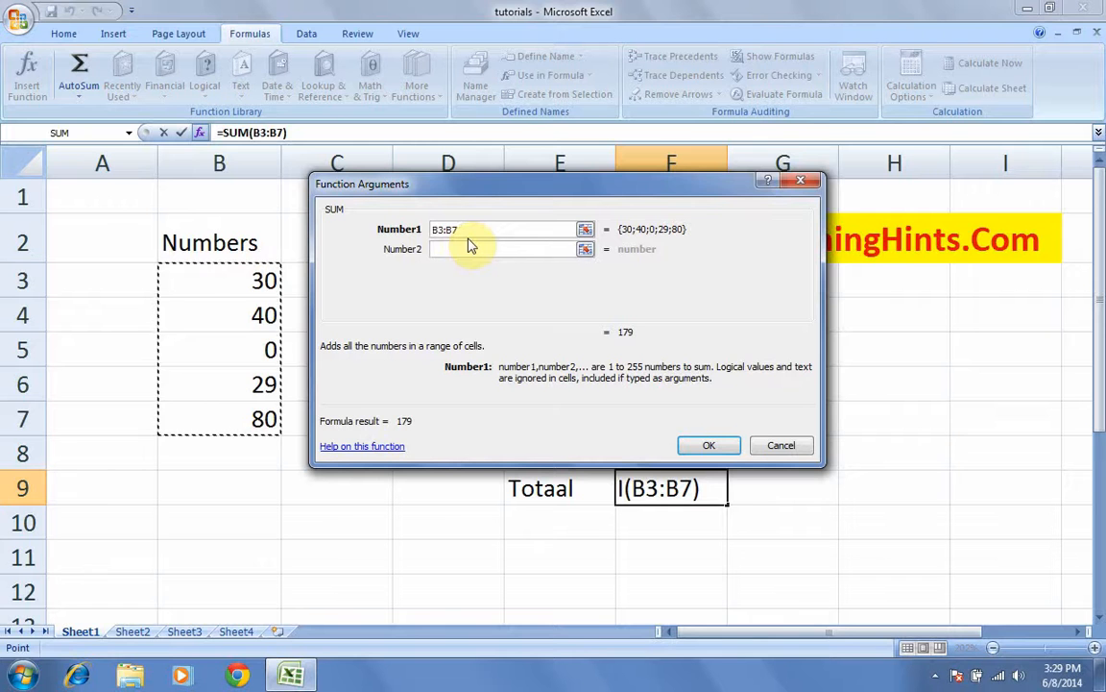
{"action": "left_click", "coordinate": [713, 446]}
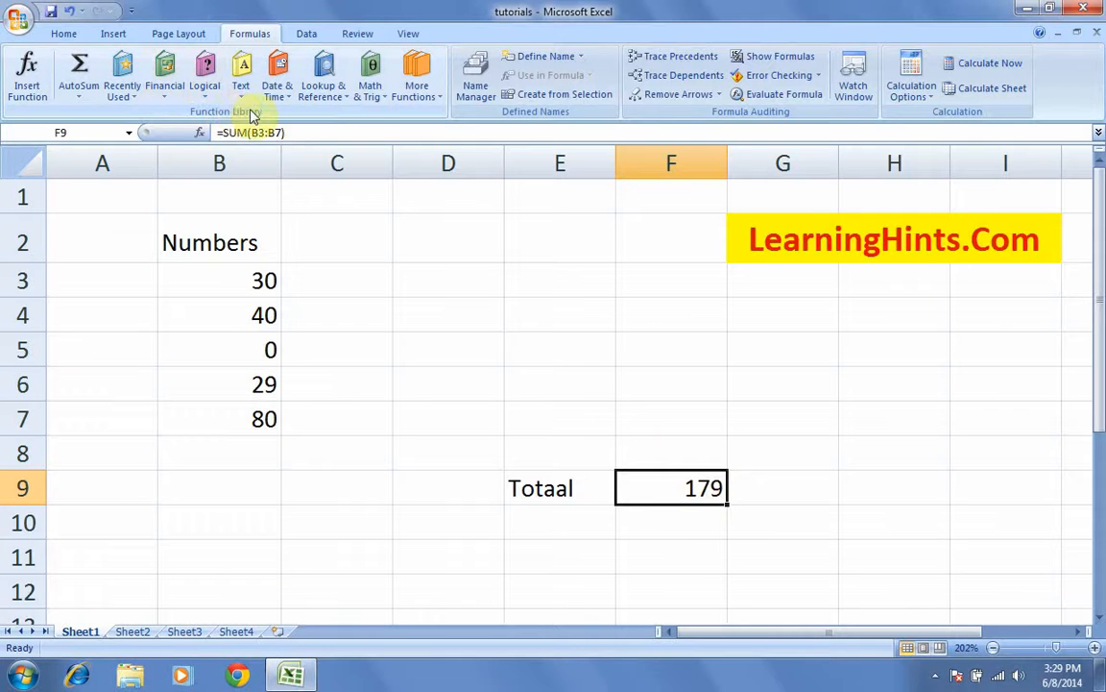
Step: Inspect F9's formula parts (=, SUM, B3:B7) and accept it unchanged
{"action": "double_click", "coordinate": [680, 489]}
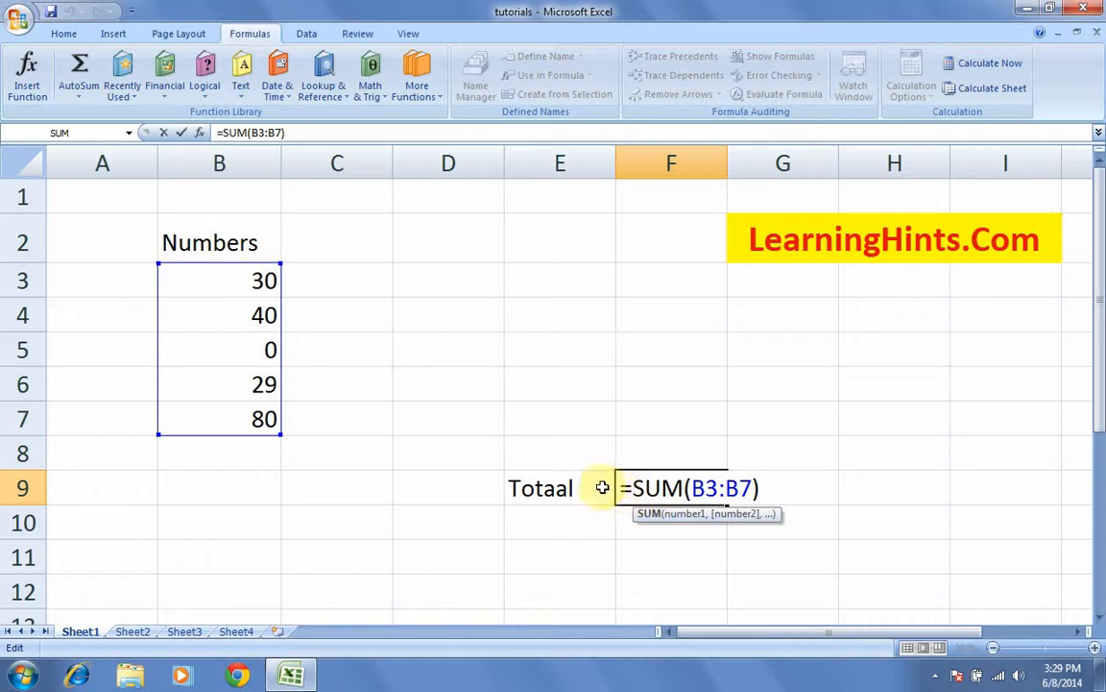
{"action": "left_click_drag", "start_coordinate": [627, 489], "coordinate": [619, 489]}
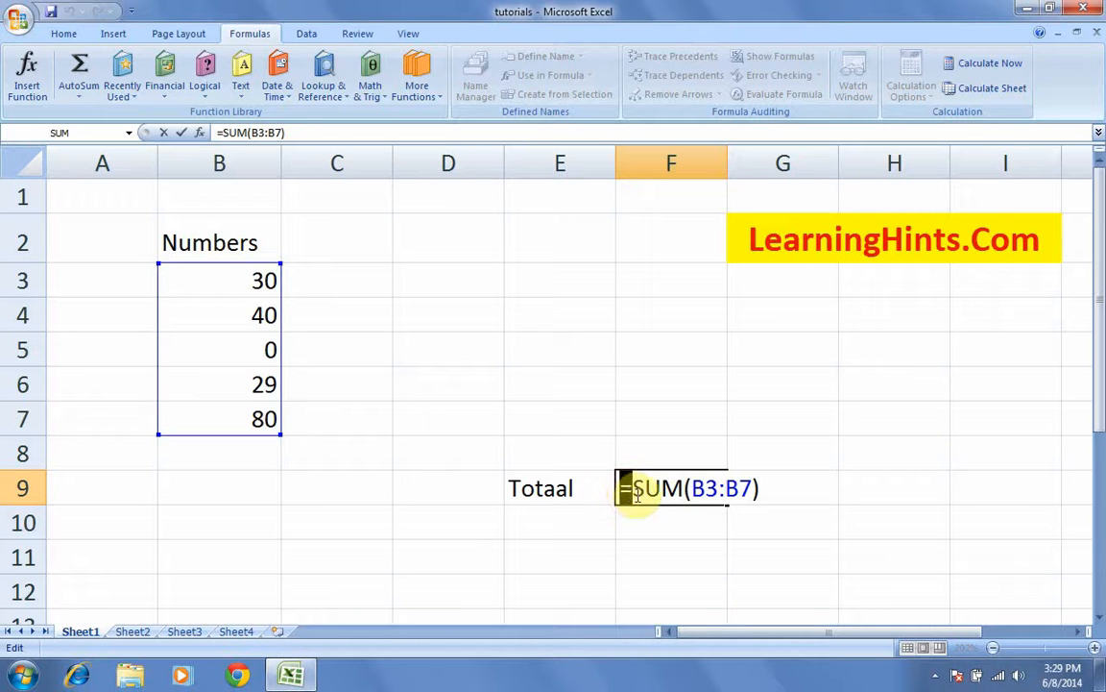
{"action": "left_click_drag", "start_coordinate": [635, 488], "coordinate": [682, 491]}
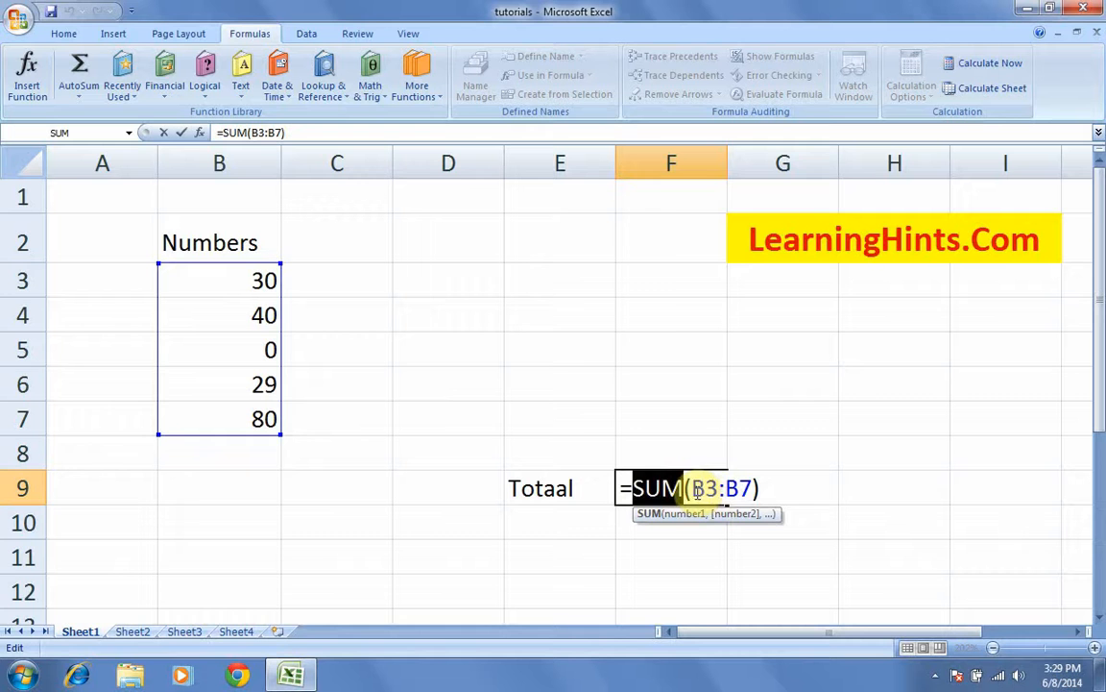
{"action": "left_click_drag", "start_coordinate": [686, 489], "coordinate": [749, 489]}
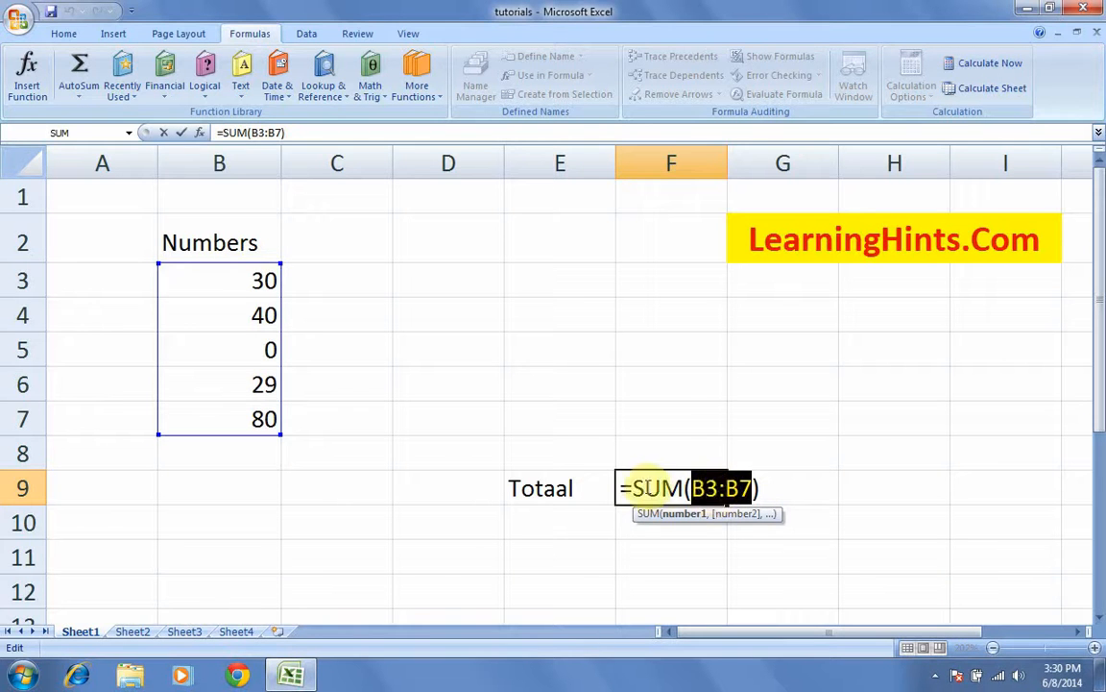
{"action": "key", "text": "Return"}
Step: Replace F9's formula with a typed =SUM(B3:B7), giving 179
{"action": "left_click", "coordinate": [643, 487]}
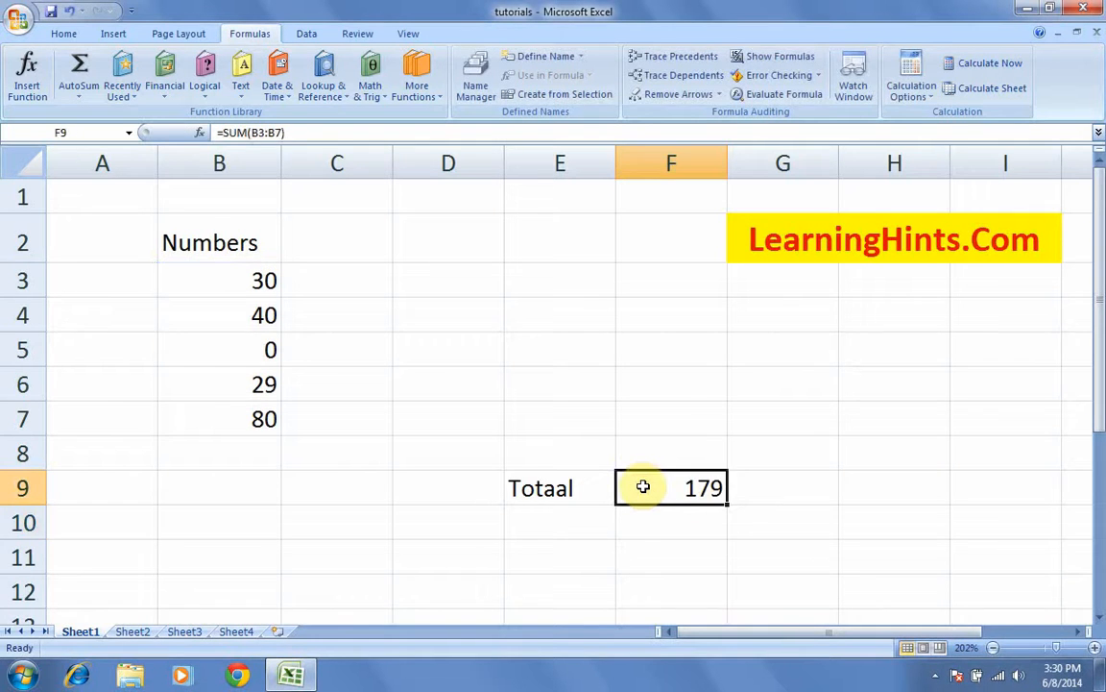
{"action": "key", "text": "Delete"}
{"action": "type", "text": "="}
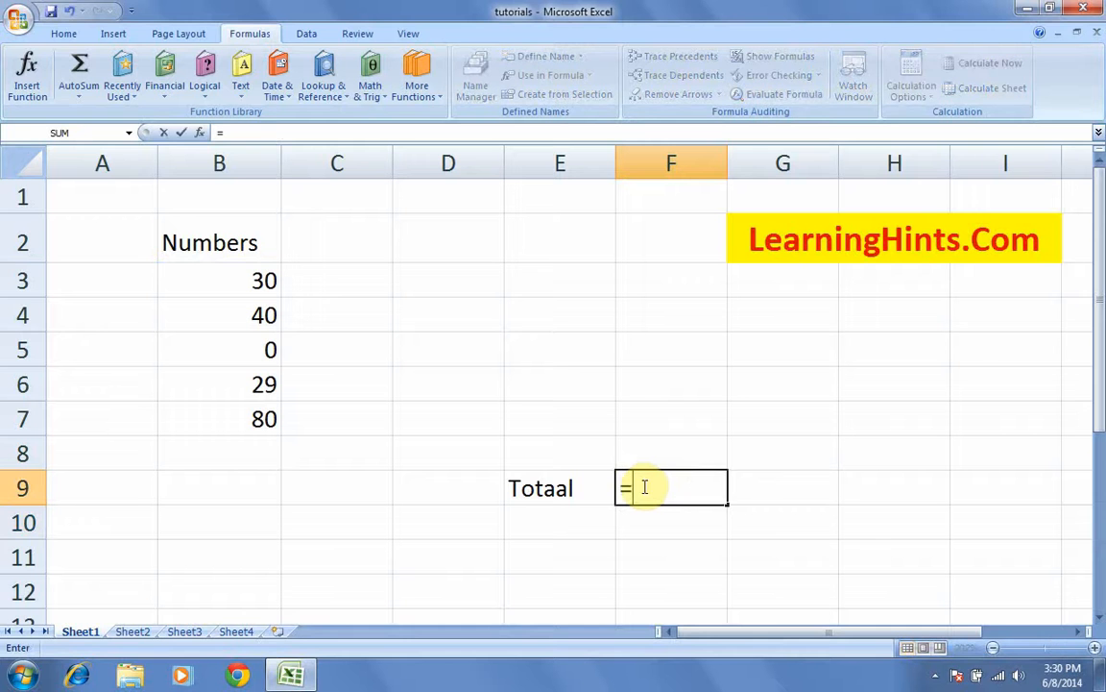
{"action": "type", "text": "sum"}
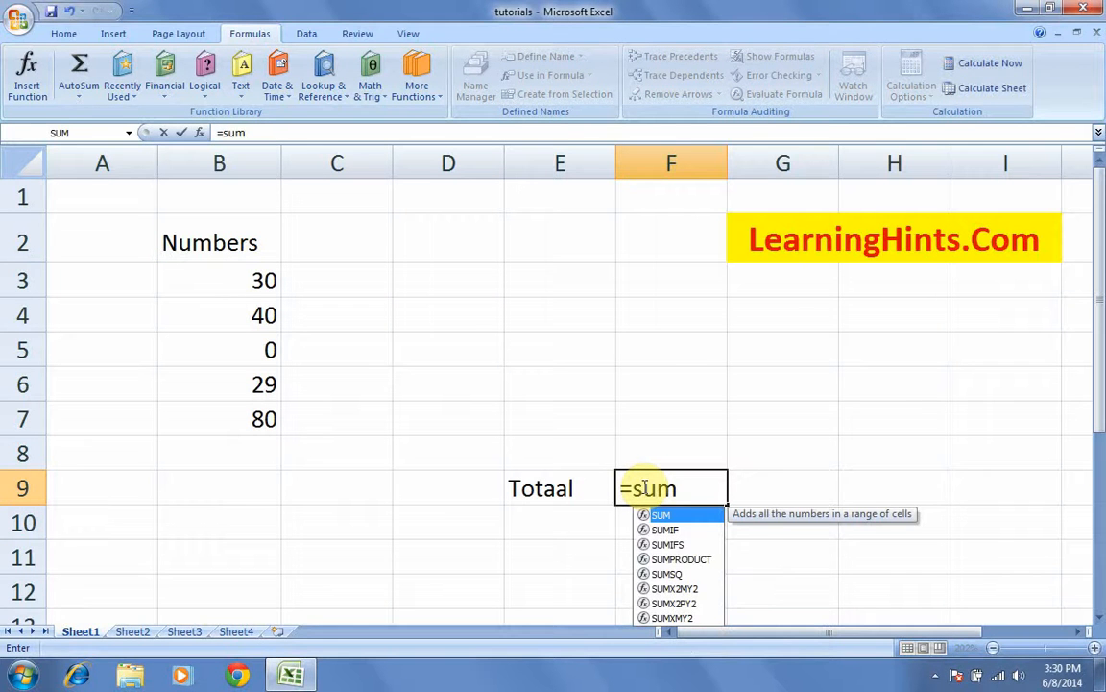
{"action": "type", "text": "("}
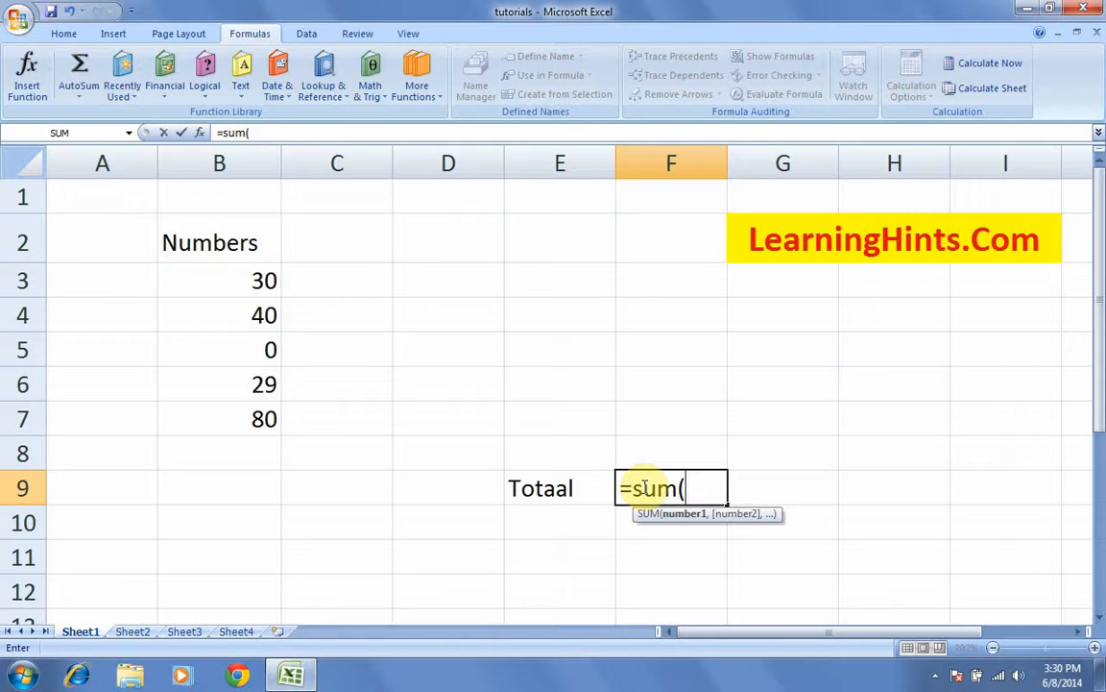
{"action": "left_click", "coordinate": [252, 278]}
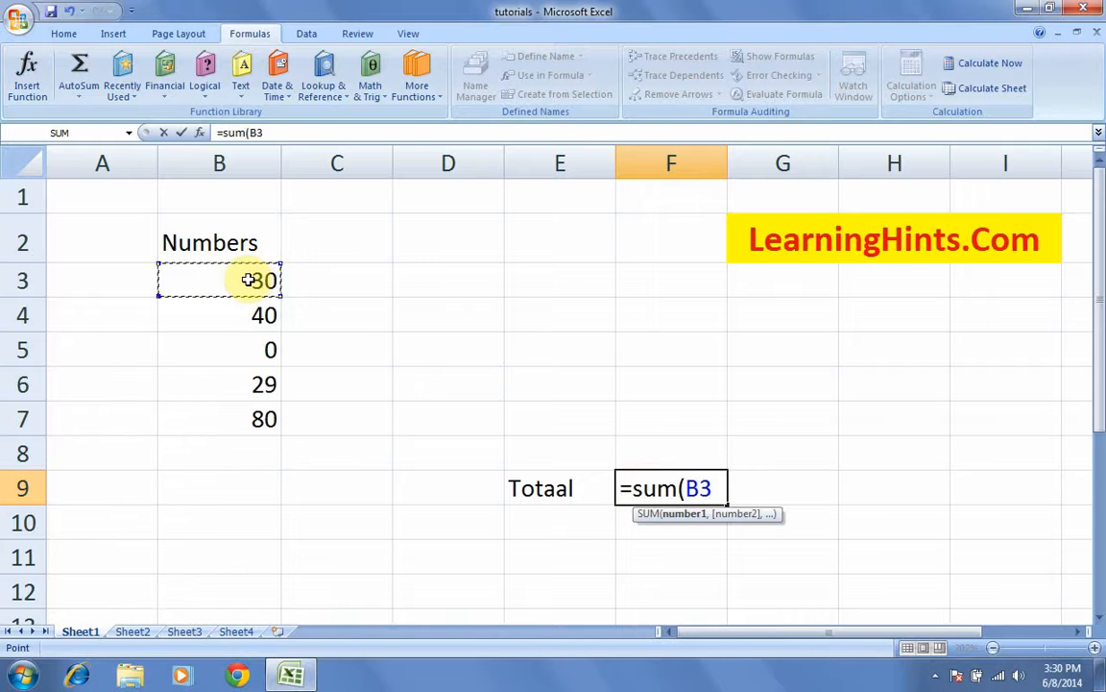
{"action": "key", "text": "F8"}
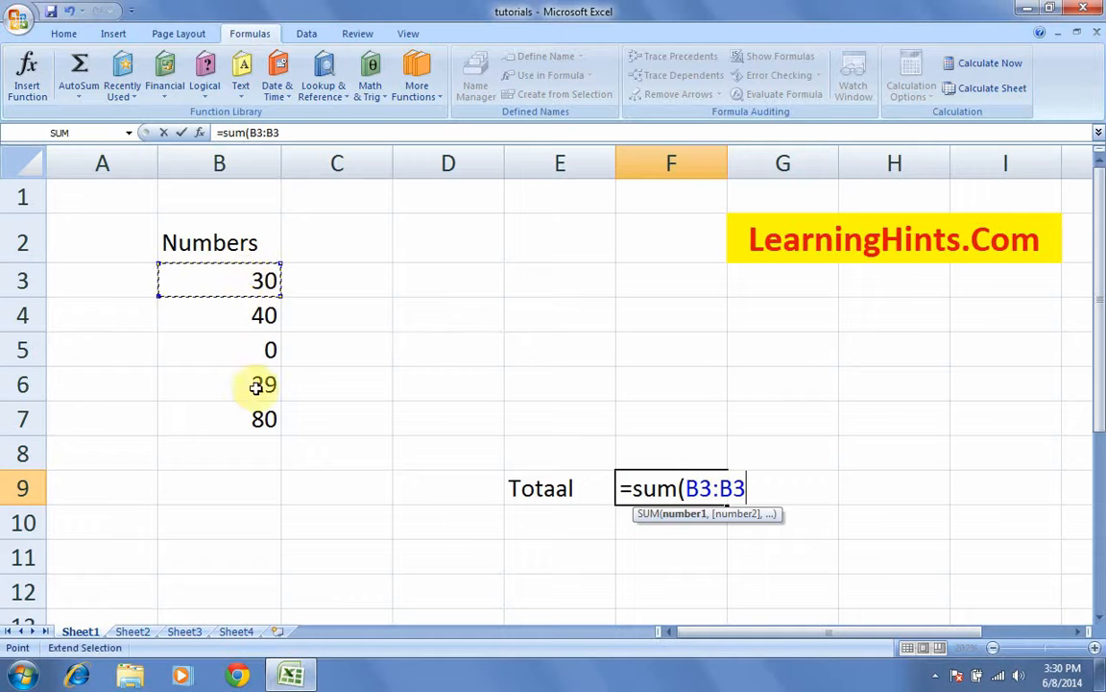
{"action": "left_click", "coordinate": [257, 427]}
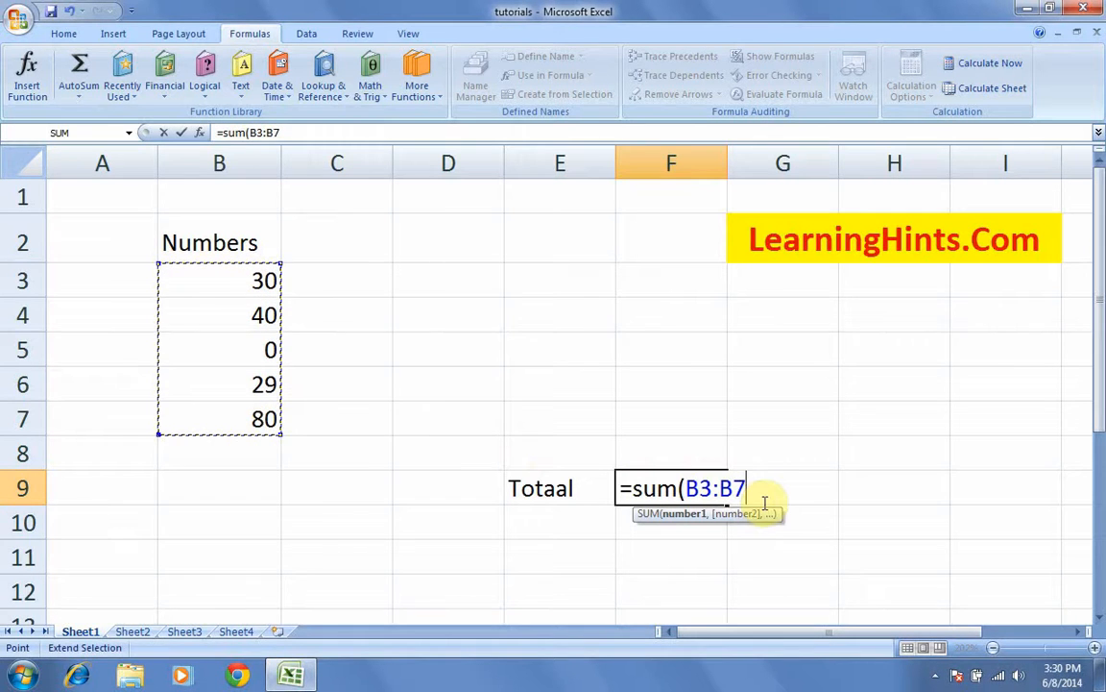
{"action": "type", "text": ")"}
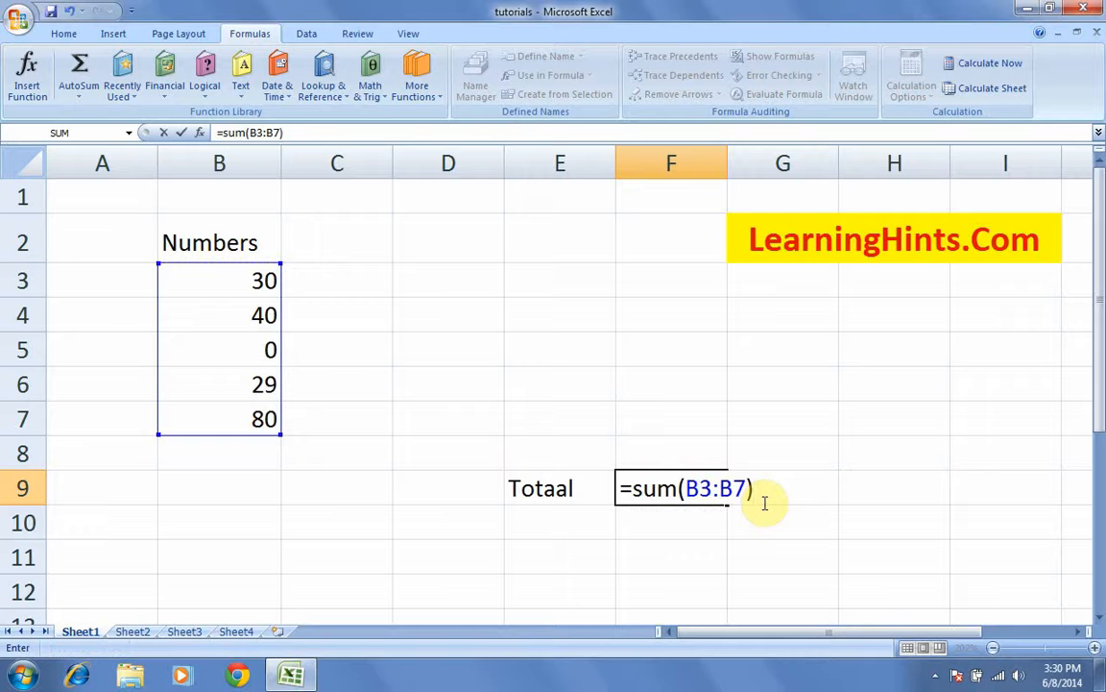
{"action": "key", "text": "Return"}
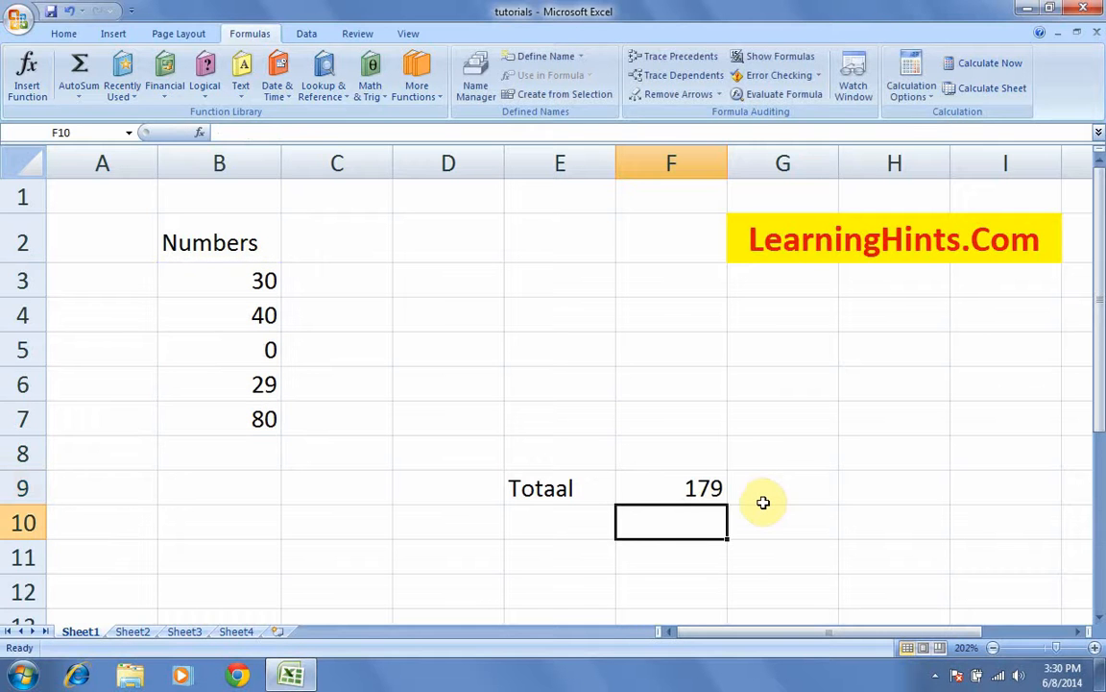
{"action": "left_click", "coordinate": [686, 493]}
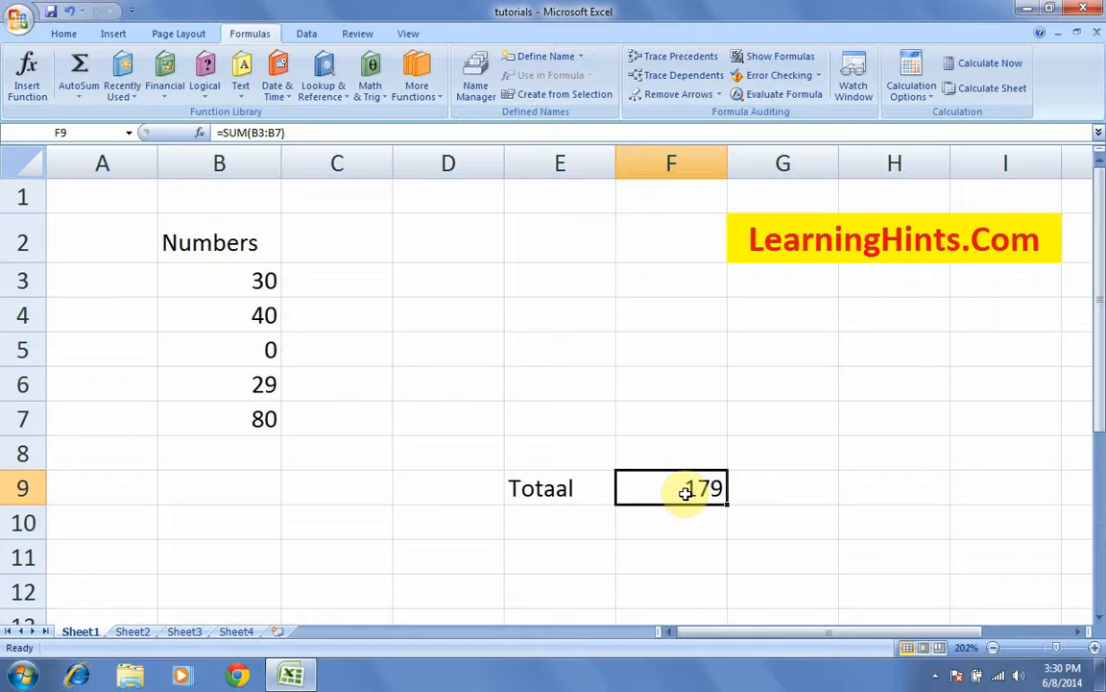
{"action": "left_click", "coordinate": [244, 451]}
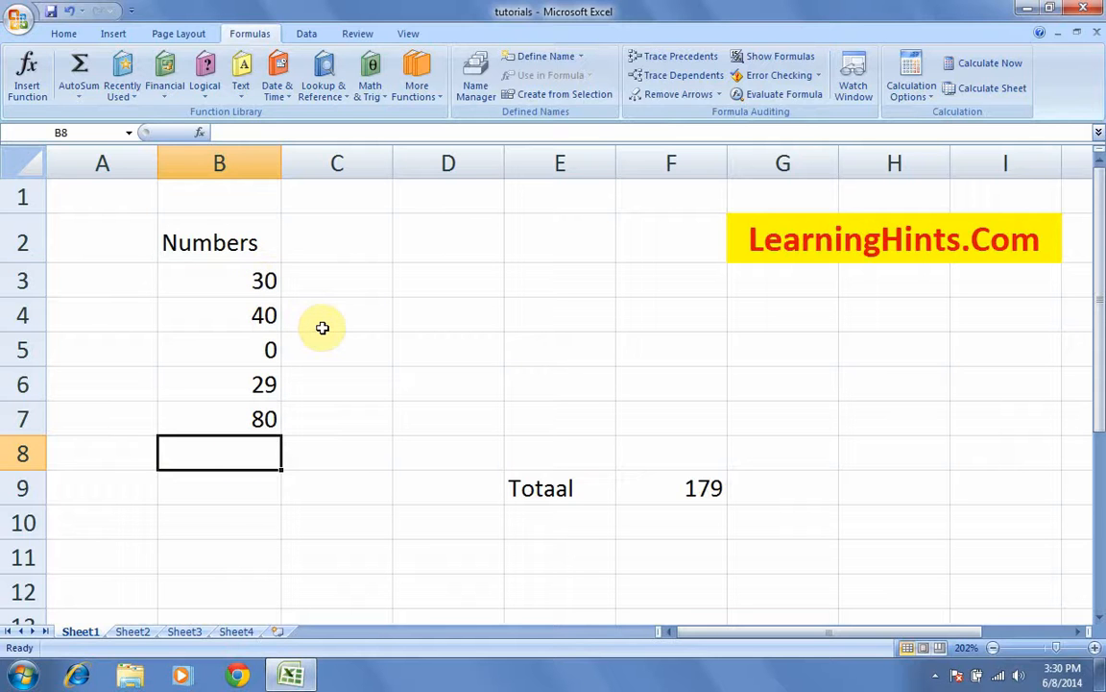
{"action": "left_click", "coordinate": [334, 451]}
{"action": "left_click", "coordinate": [236, 450]}
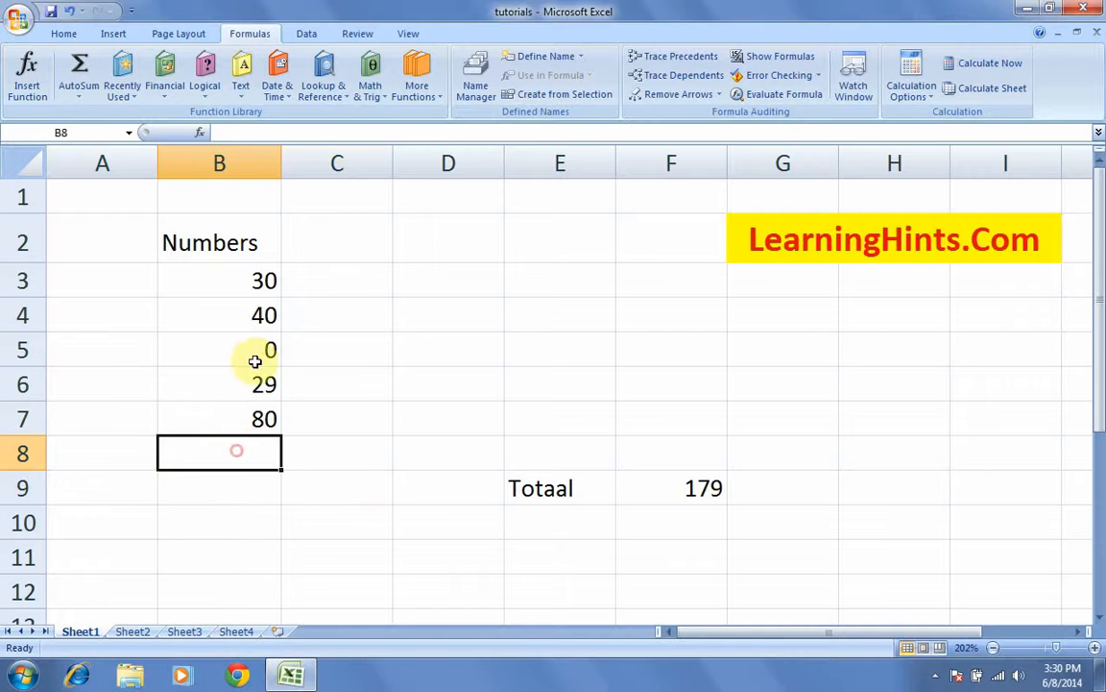
{"action": "left_click_drag", "start_coordinate": [259, 281], "coordinate": [264, 428]}
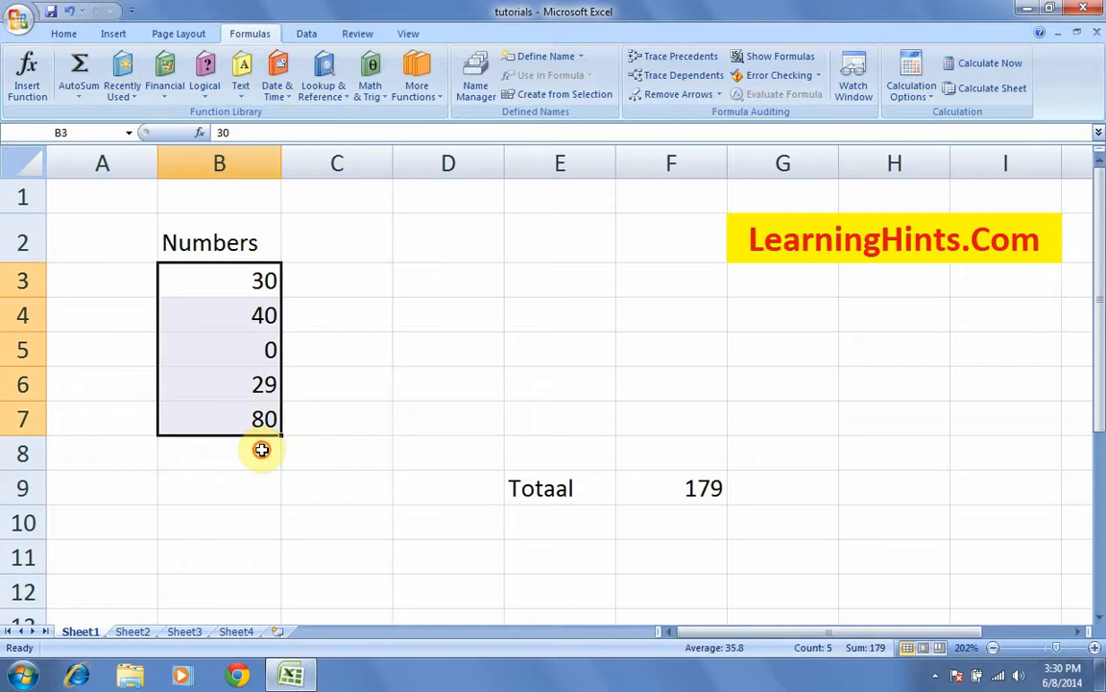
{"action": "left_click", "coordinate": [261, 450]}
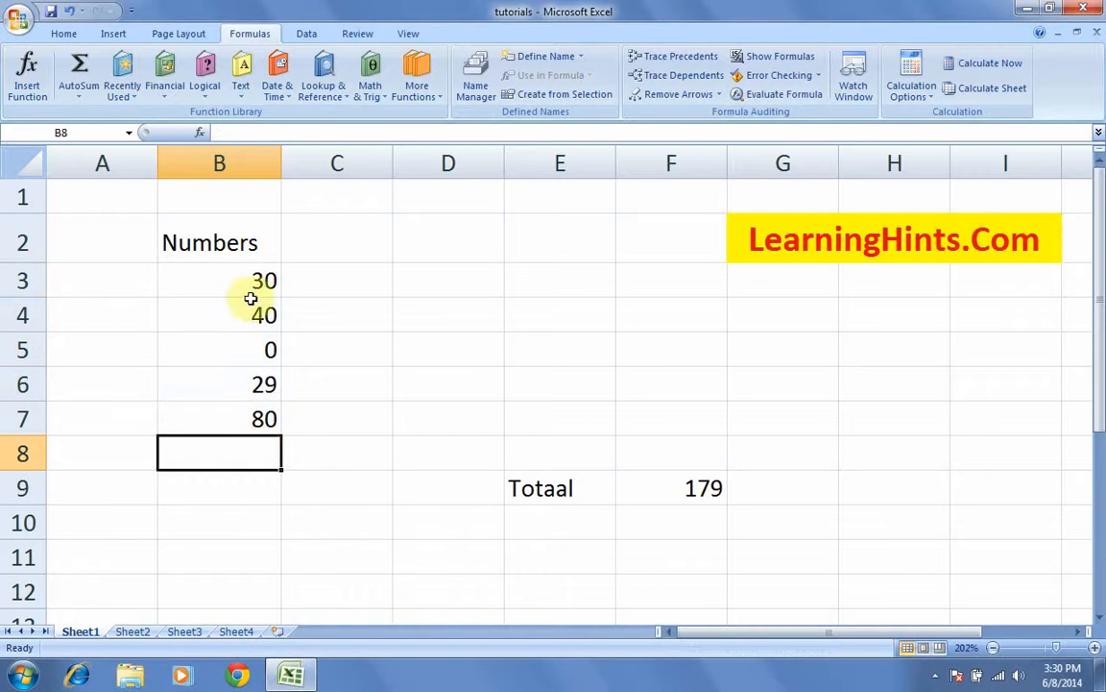
{"action": "left_click_drag", "start_coordinate": [248, 293], "coordinate": [252, 428]}
{"action": "left_click", "coordinate": [248, 455]}
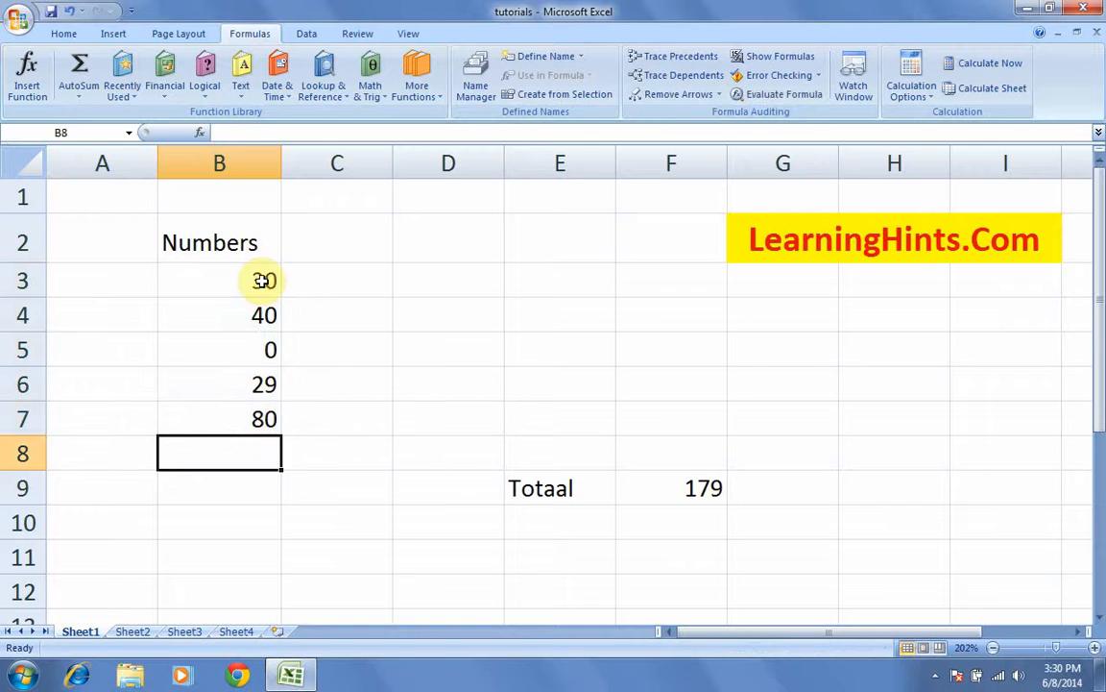
{"action": "left_click_drag", "start_coordinate": [267, 280], "coordinate": [265, 427]}
{"action": "left_click", "coordinate": [250, 453]}
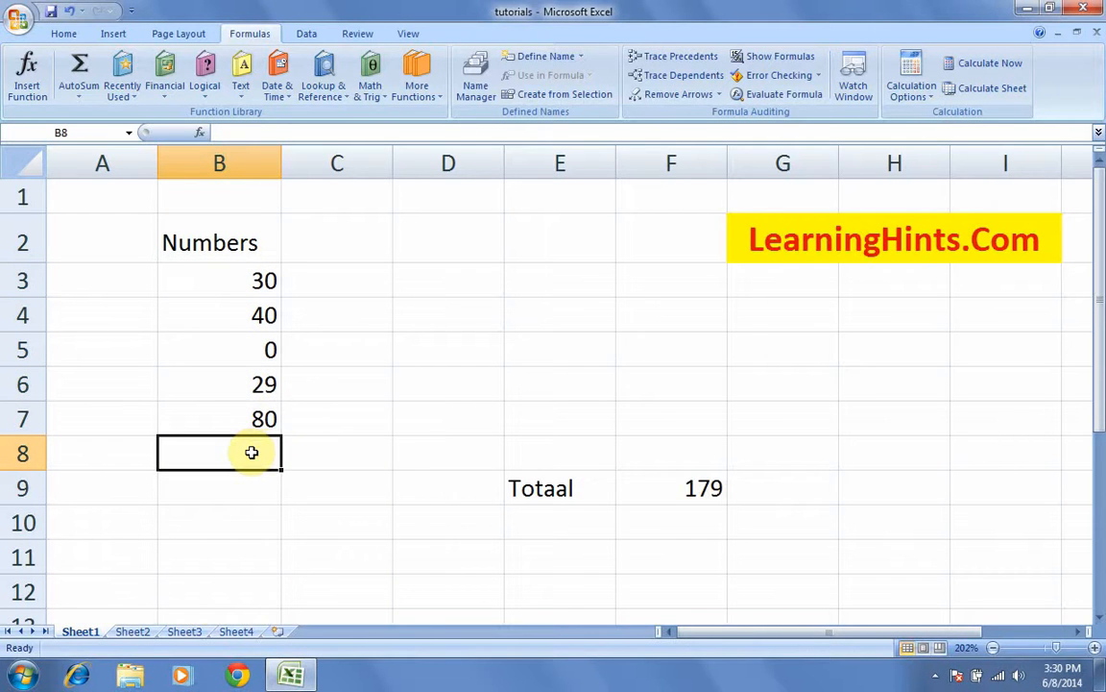
{"action": "left_click", "coordinate": [701, 491]}
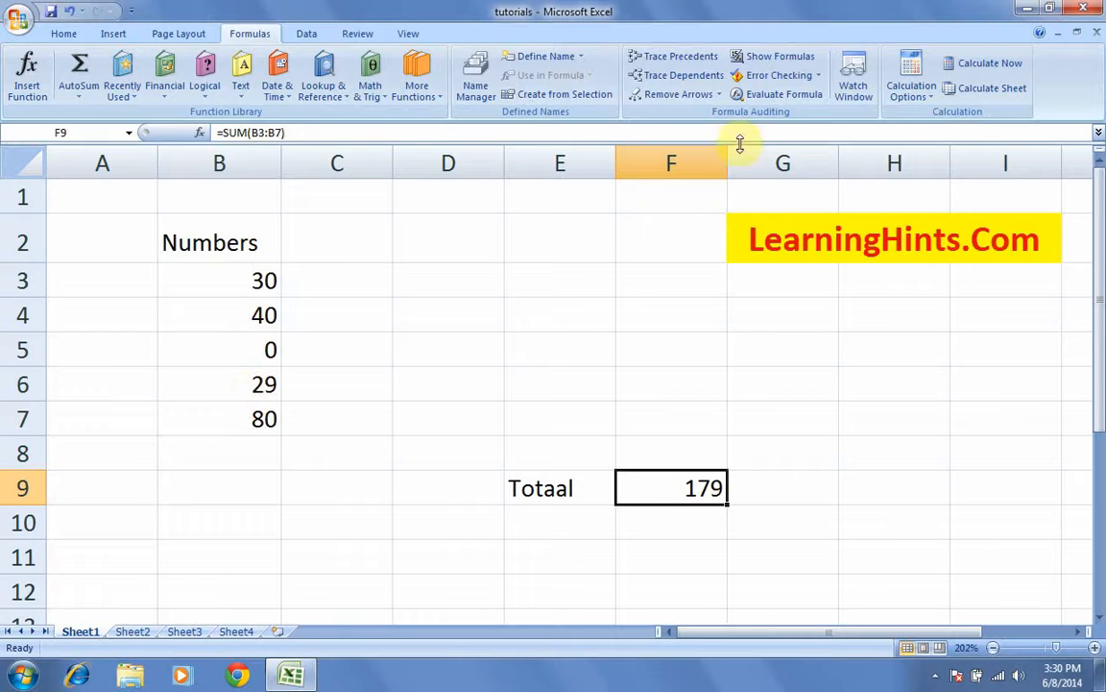
{"action": "left_click", "coordinate": [253, 453]}
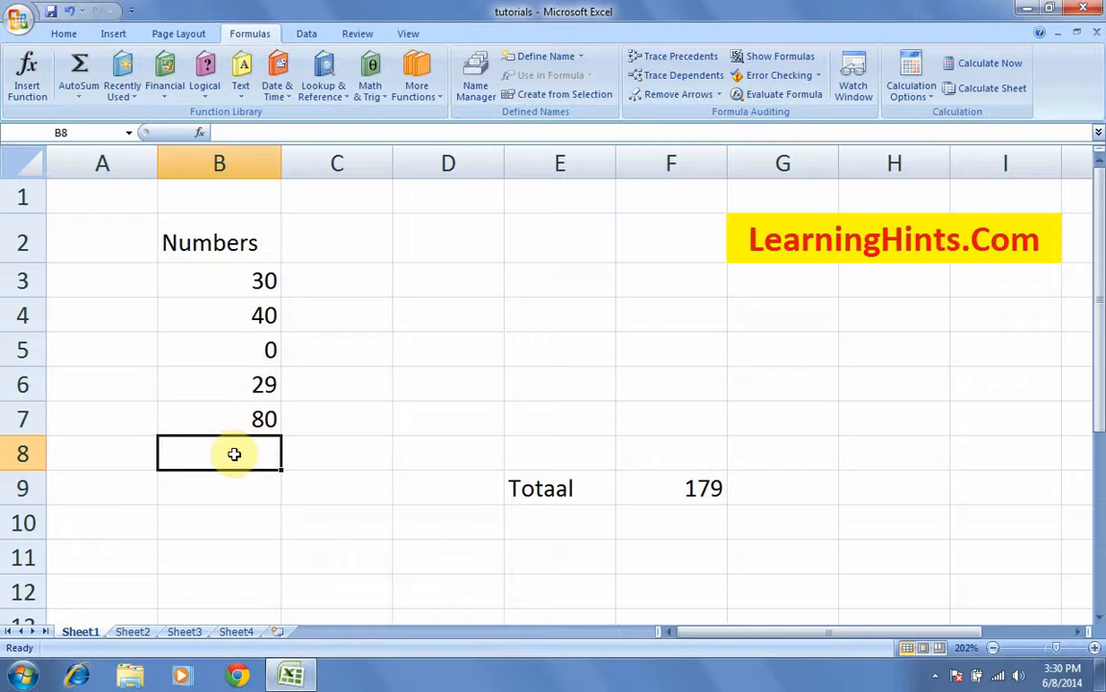
Step: Label cell A8 as total
{"action": "left_click", "coordinate": [111, 458]}
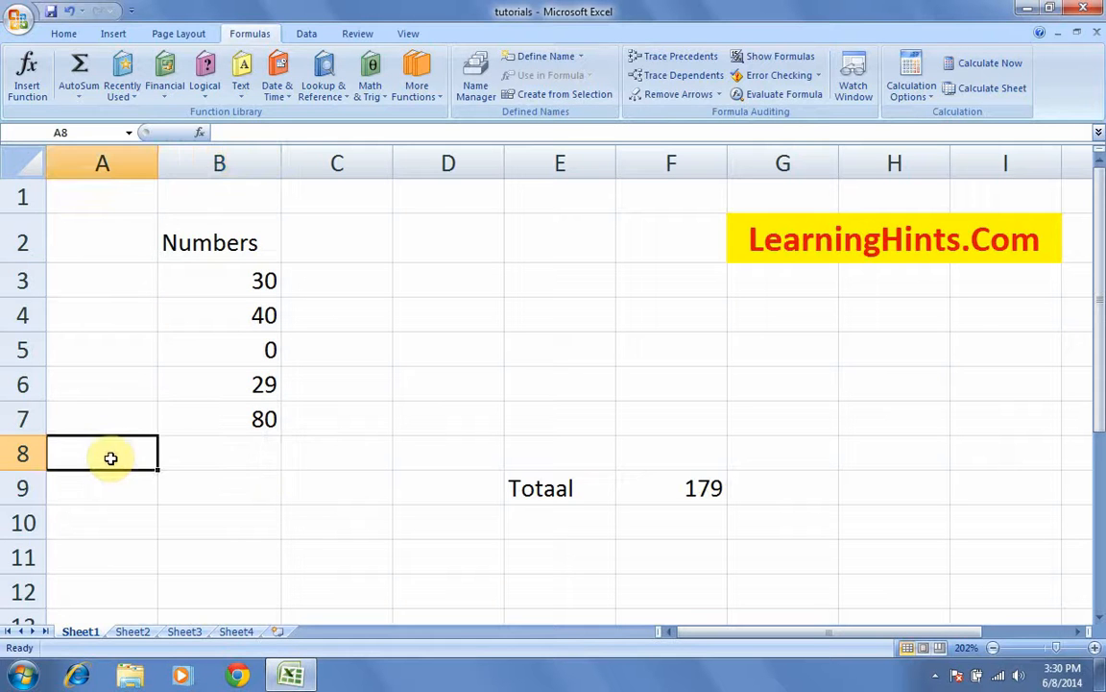
{"action": "type", "text": "total"}
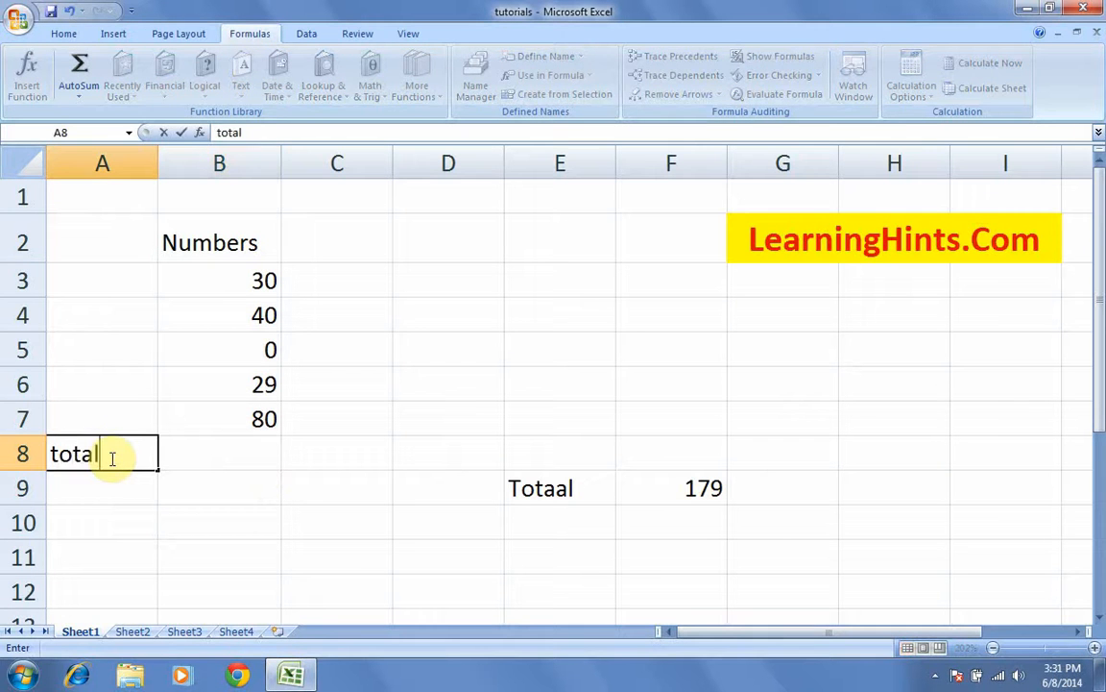
{"action": "key", "text": "Tab"}
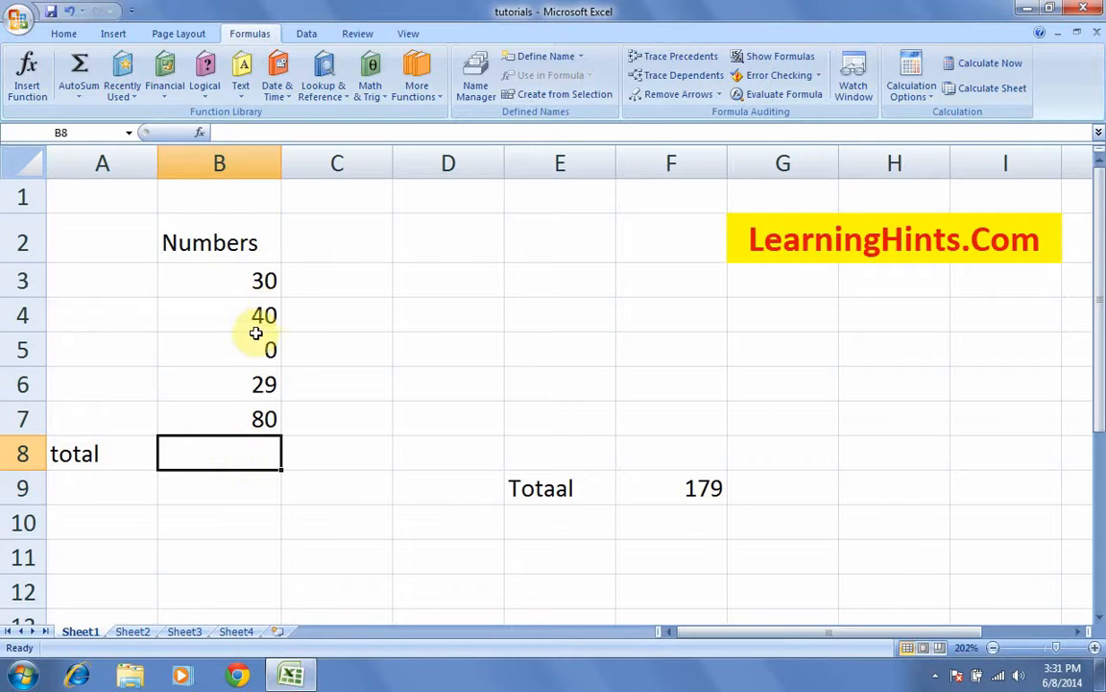
Step: Insert SUM of B3:B7 into B8 from Recently Used, showing 179
{"action": "left_click", "coordinate": [387, 99]}
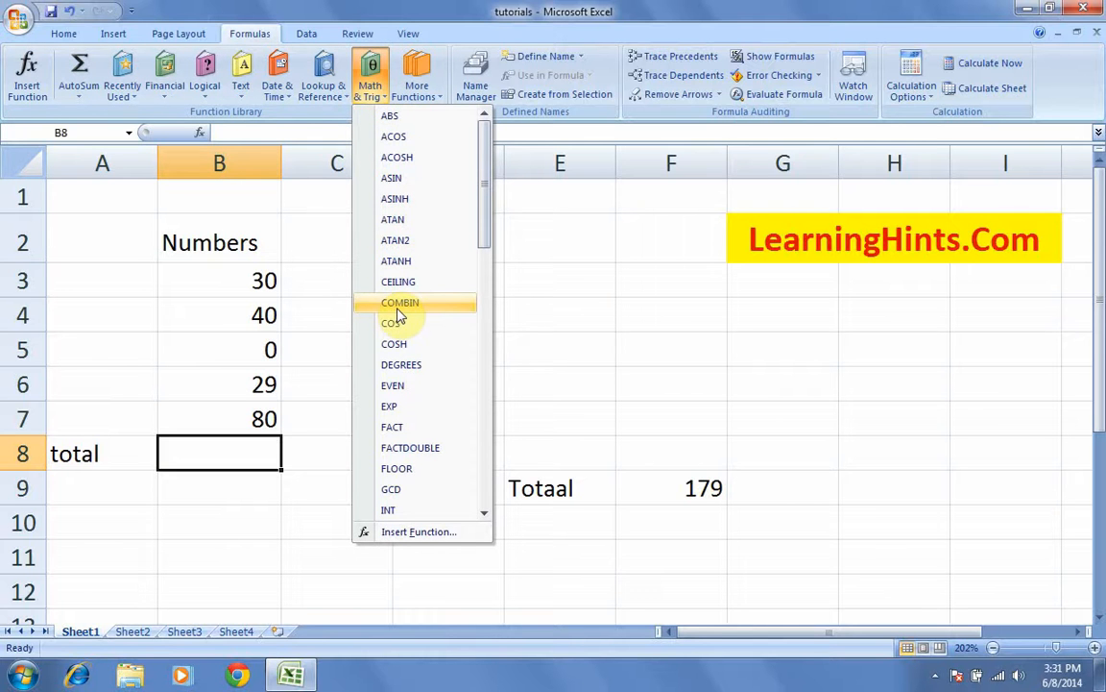
{"action": "left_click", "coordinate": [566, 251]}
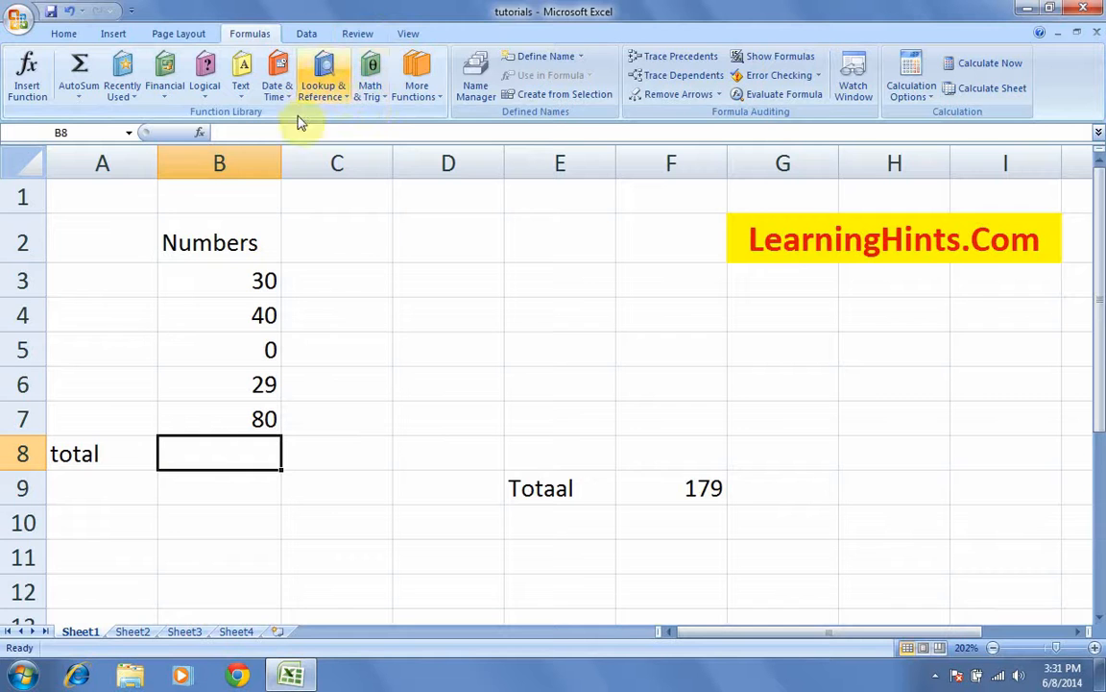
{"action": "left_click", "coordinate": [120, 93]}
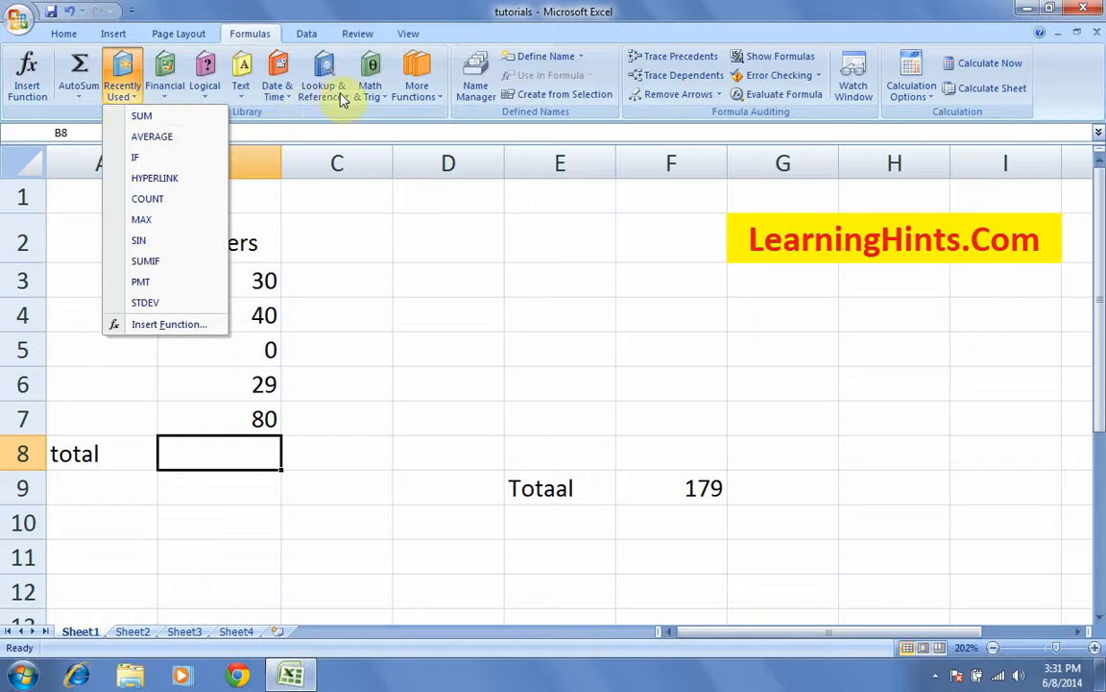
{"action": "left_click", "coordinate": [146, 116]}
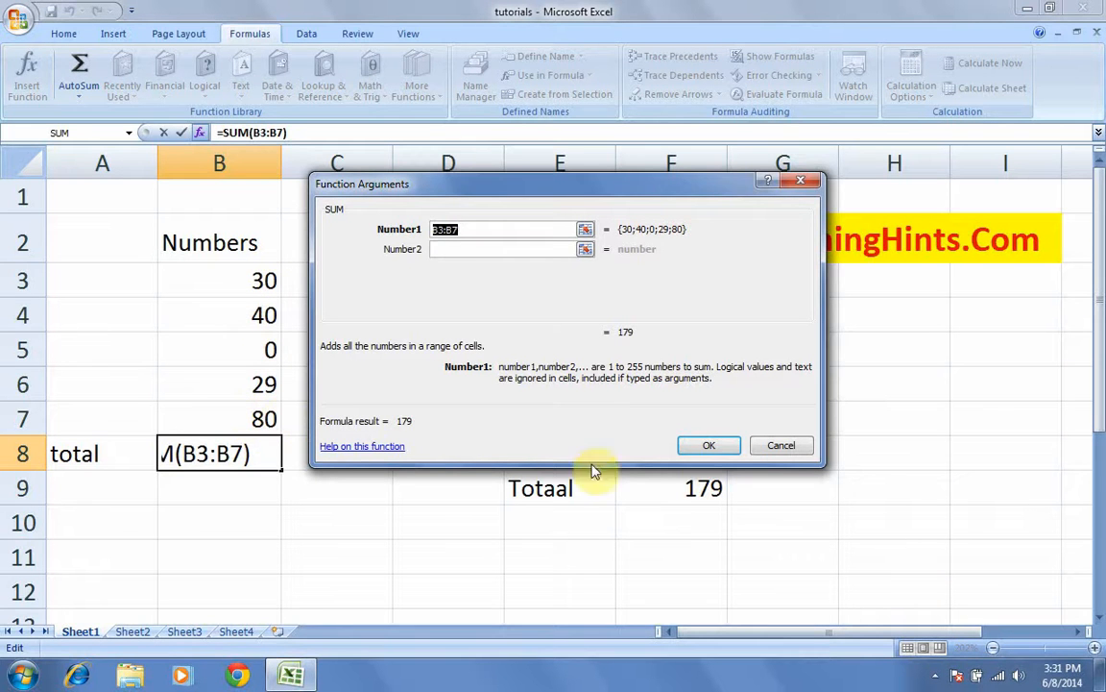
{"action": "left_click", "coordinate": [703, 445]}
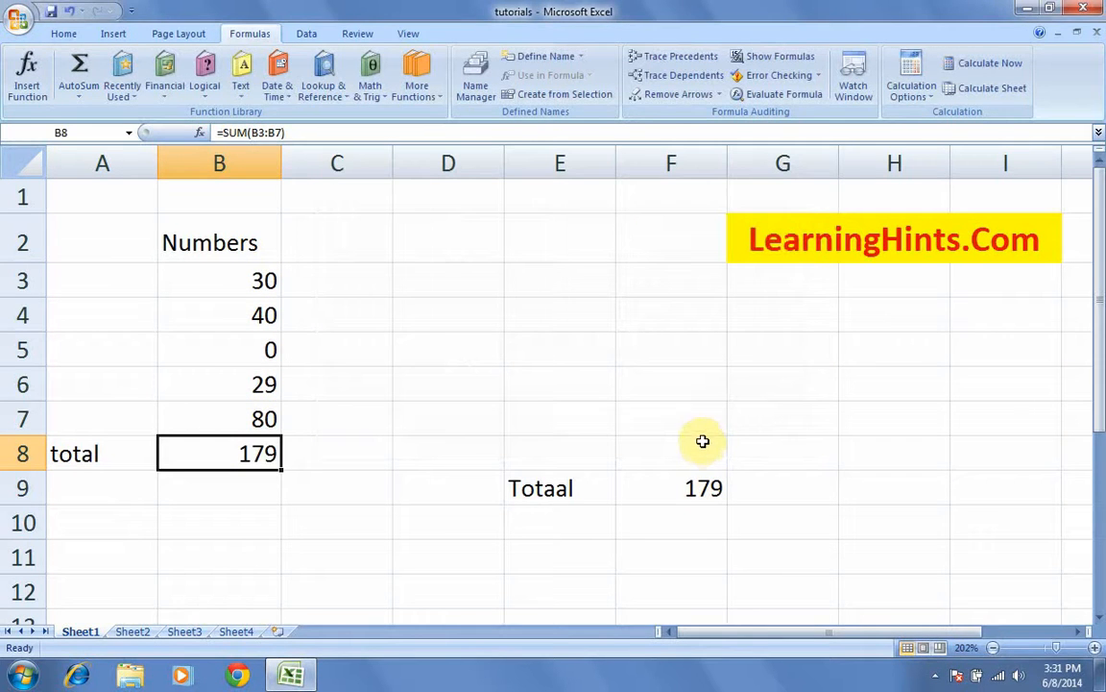
Step: Clear F9's total, then start and cancel a SUM there from Recently Used
{"action": "left_click", "coordinate": [684, 480]}
{"action": "key", "text": "Delete"}
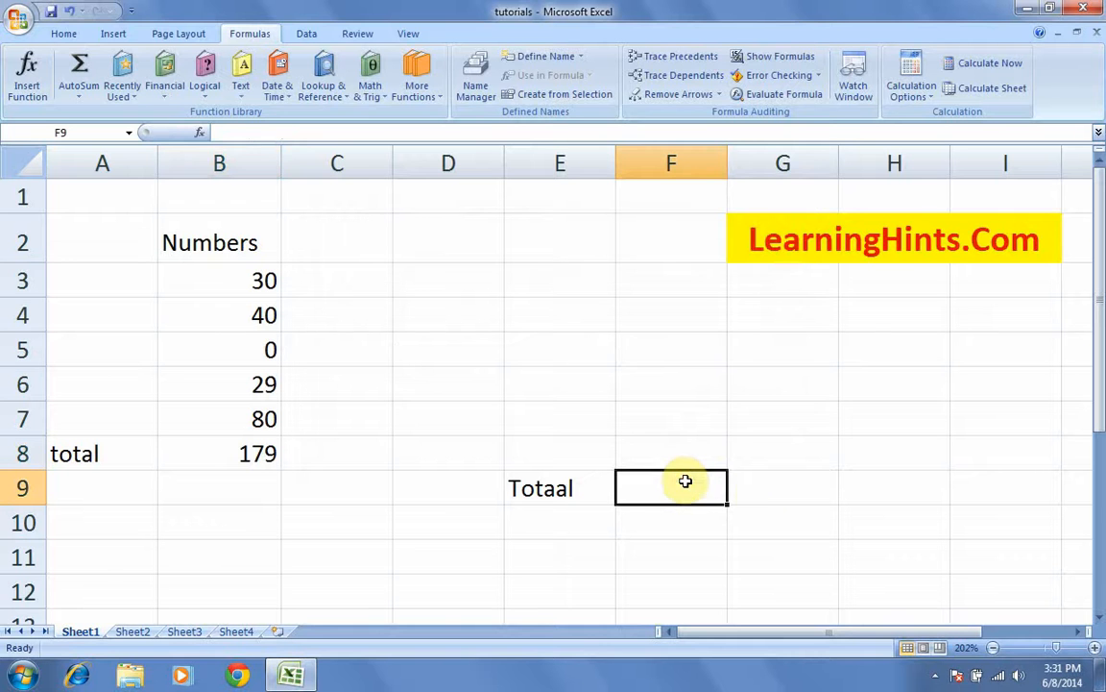
{"action": "left_click", "coordinate": [808, 484]}
{"action": "left_click", "coordinate": [704, 486]}
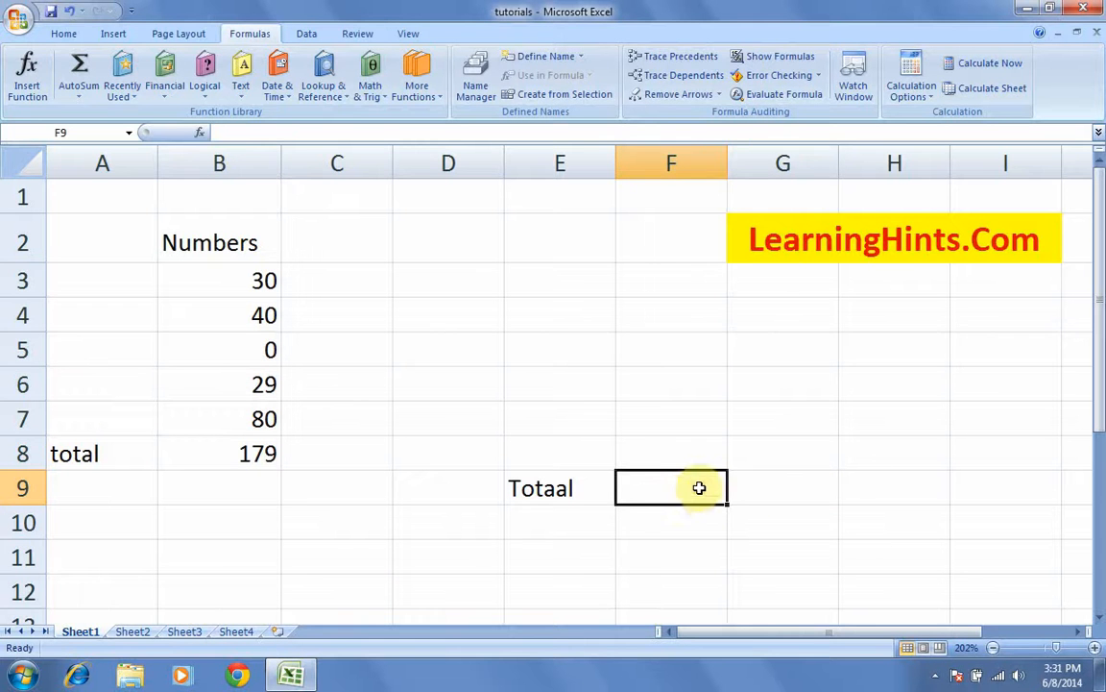
{"action": "left_click", "coordinate": [370, 91]}
{"action": "left_click", "coordinate": [132, 93]}
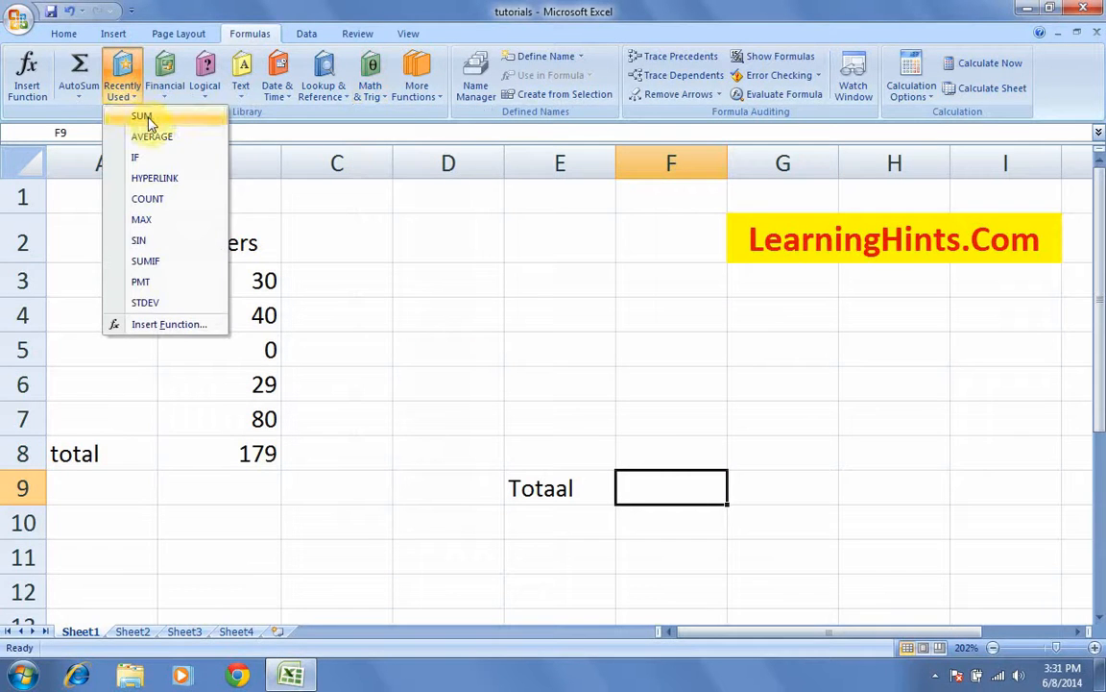
{"action": "left_click", "coordinate": [142, 116]}
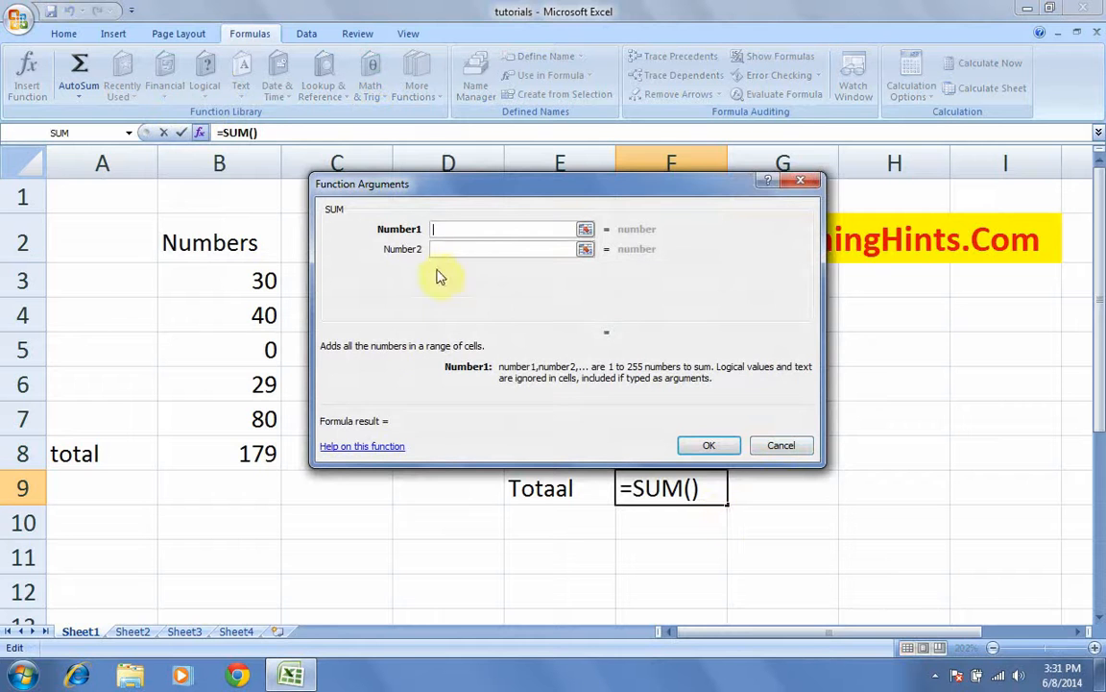
{"action": "left_click", "coordinate": [780, 448]}
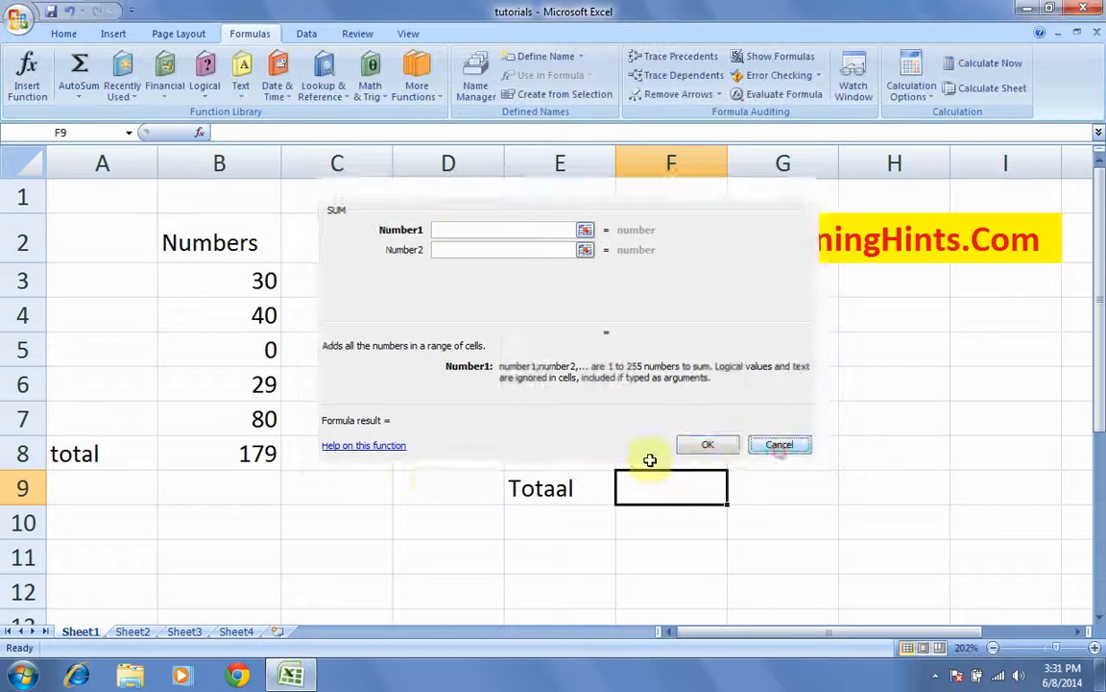
Step: Delete B8's SUM total, cancel a new SUM there, and switch to Sheet2
{"action": "left_click", "coordinate": [259, 458]}
{"action": "key", "text": "Delete"}
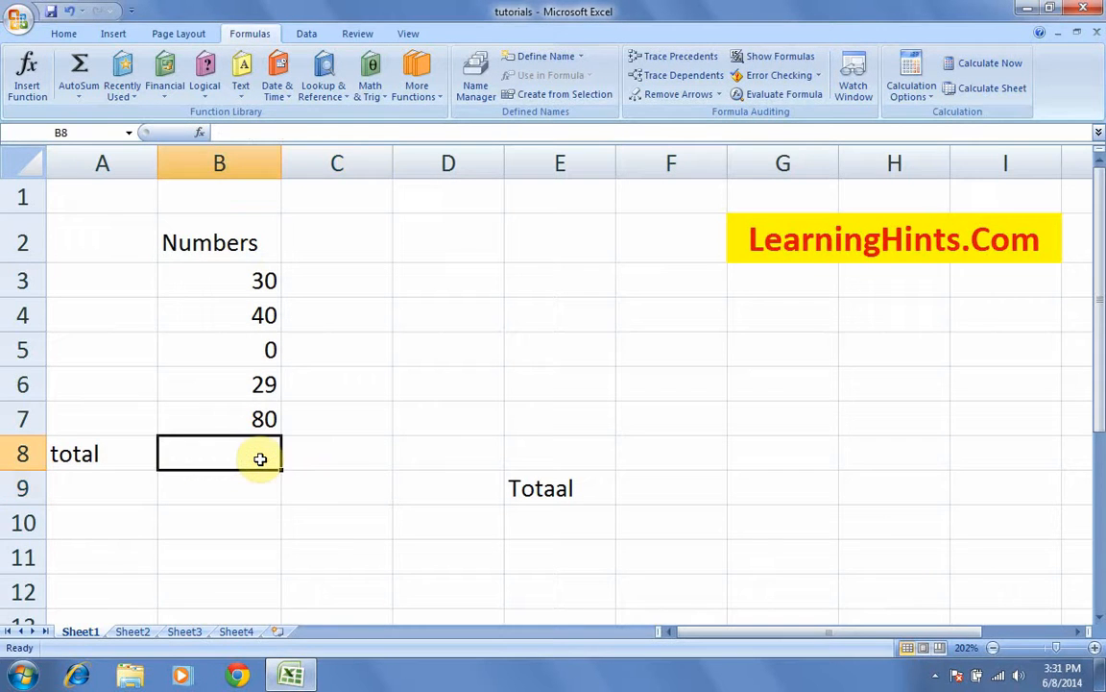
{"action": "left_click", "coordinate": [352, 449]}
{"action": "left_click", "coordinate": [261, 452]}
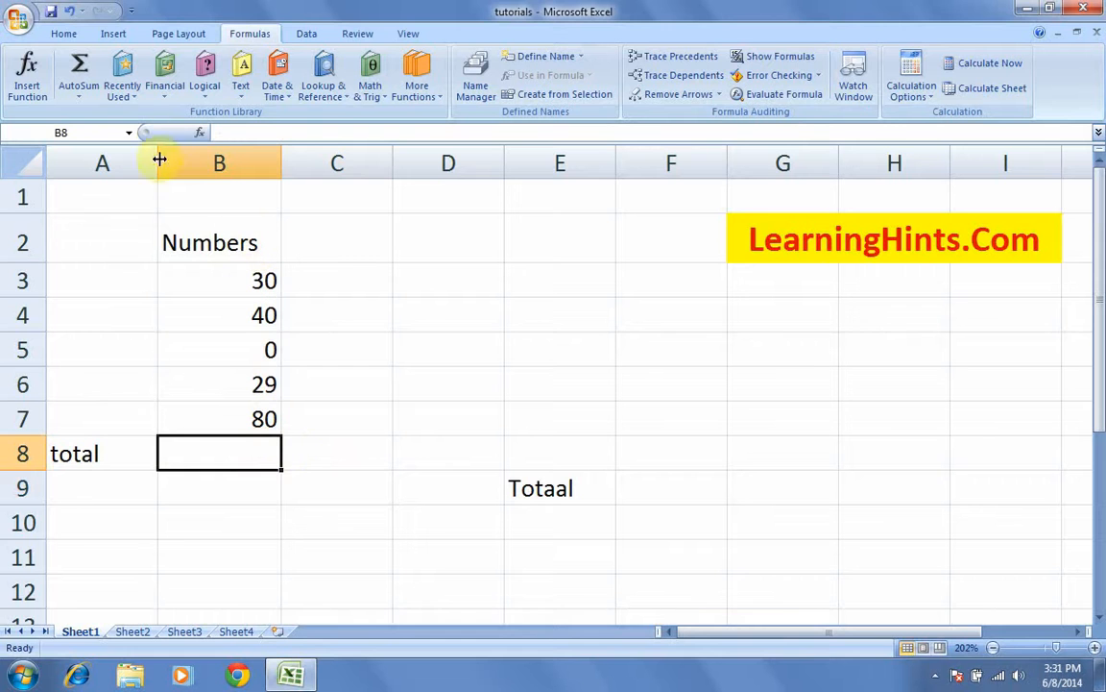
{"action": "left_click", "coordinate": [132, 93]}
{"action": "left_click", "coordinate": [137, 116]}
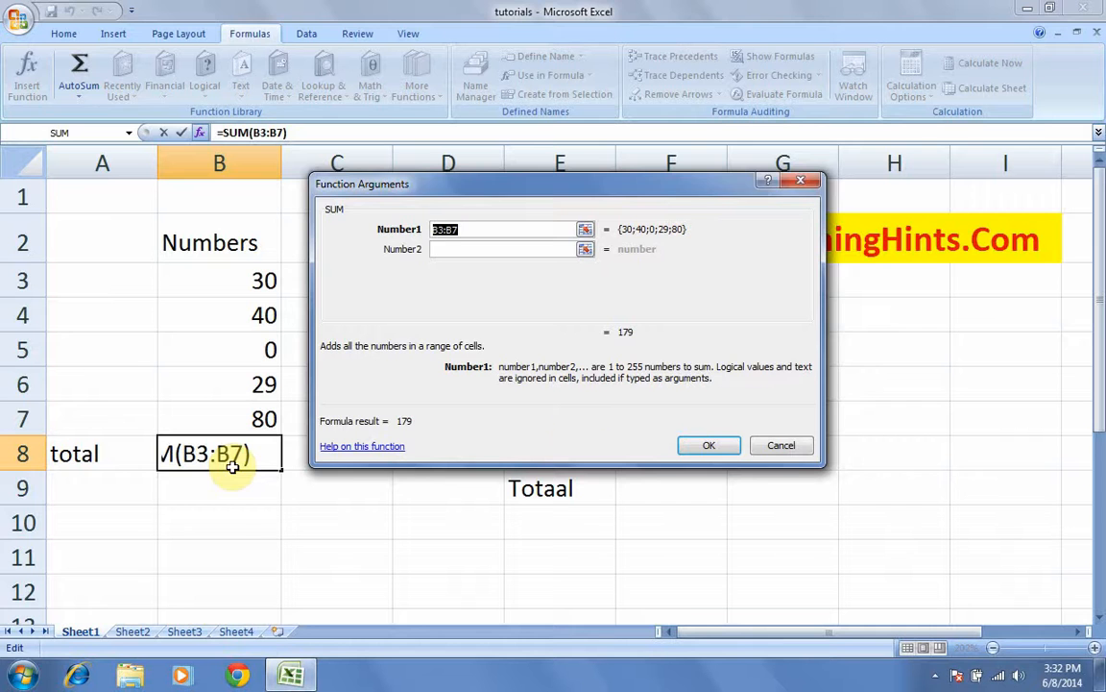
{"action": "left_click", "coordinate": [776, 444]}
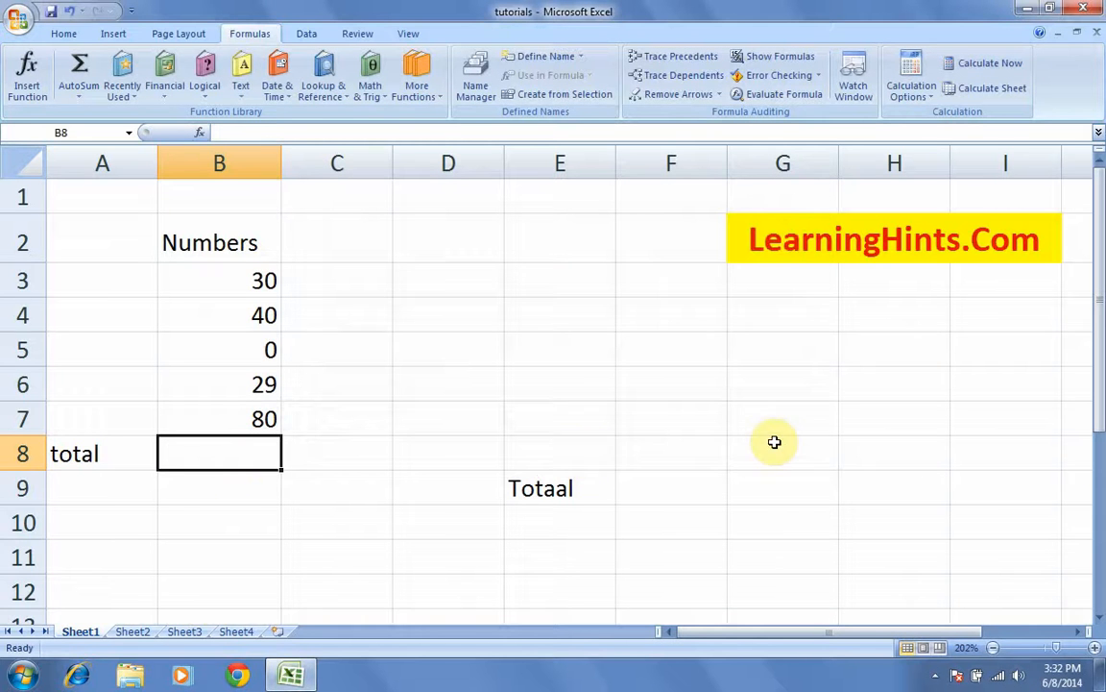
{"action": "left_click", "coordinate": [135, 631]}
Step: Enter 89, 78, 56, 34, 56, 90, 89 and 78 down B1:B8 on Sheet2
{"action": "left_click", "coordinate": [438, 389]}
{"action": "left_click", "coordinate": [283, 289]}
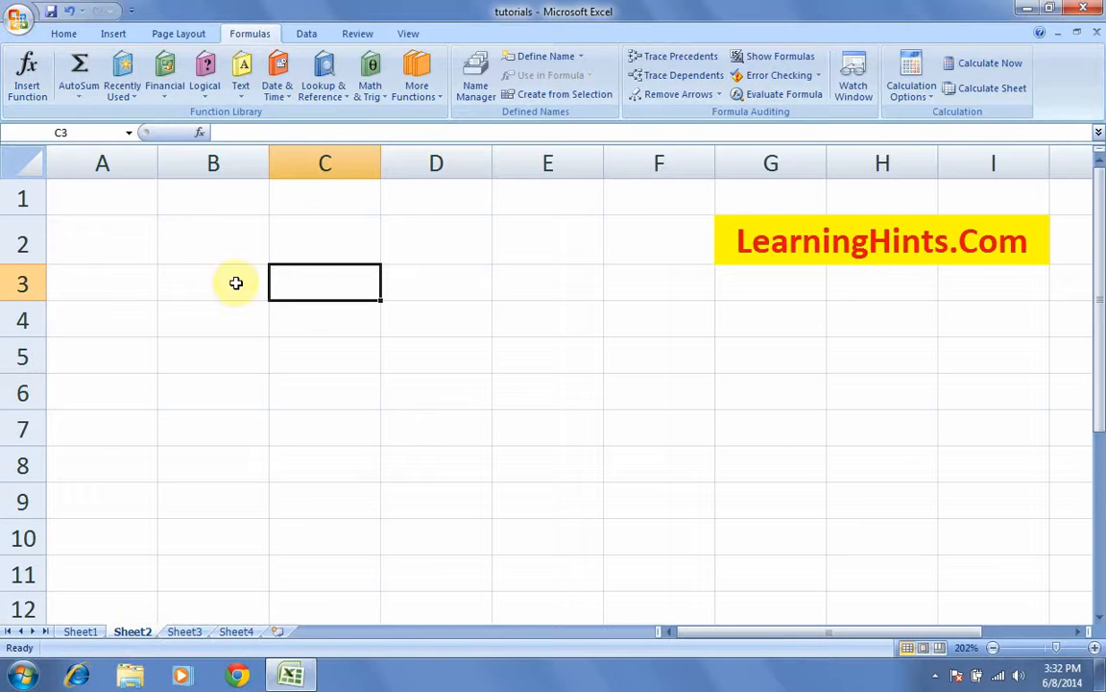
{"action": "left_click", "coordinate": [240, 286]}
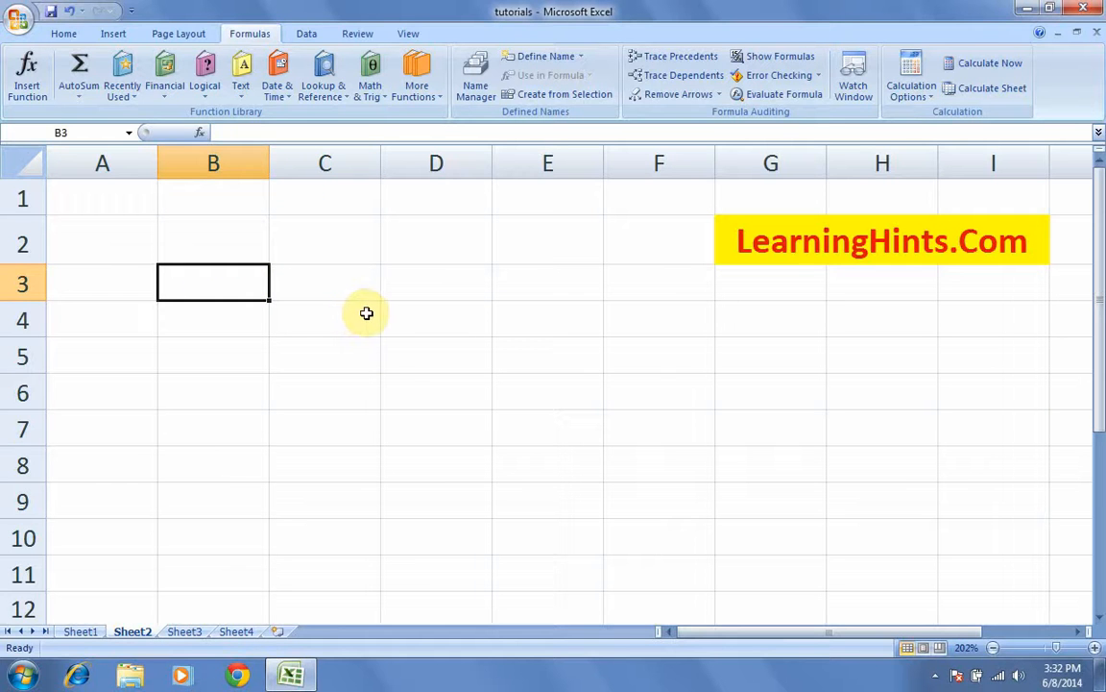
{"action": "left_click", "coordinate": [220, 200]}
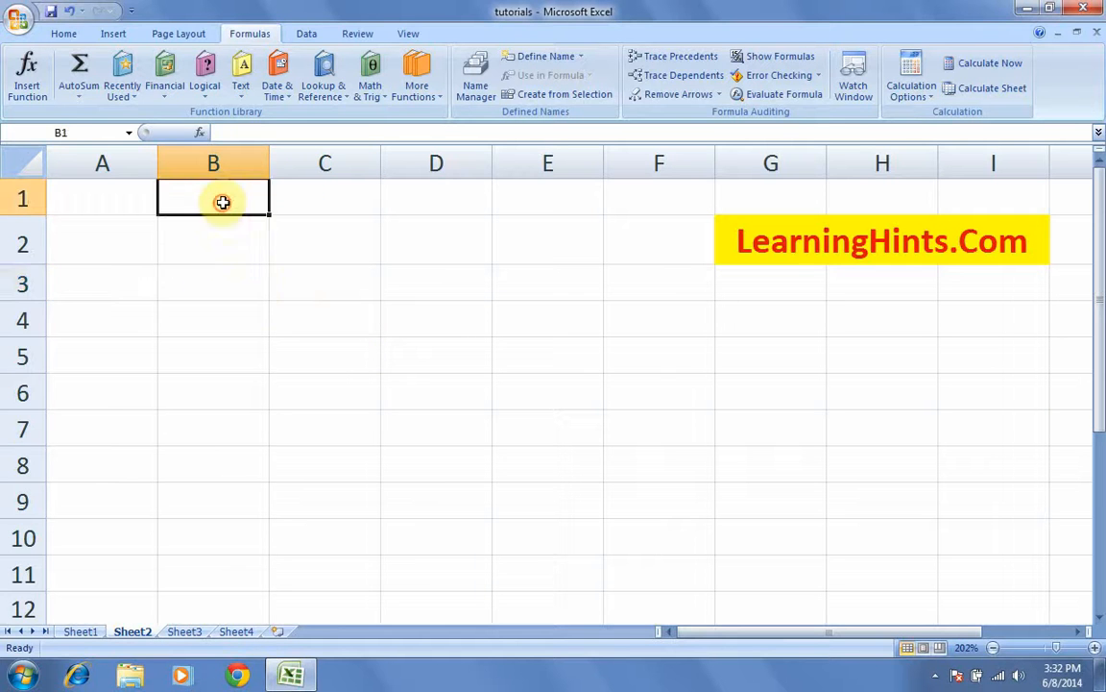
{"action": "type", "text": "89"}
{"action": "key", "text": "Return"}
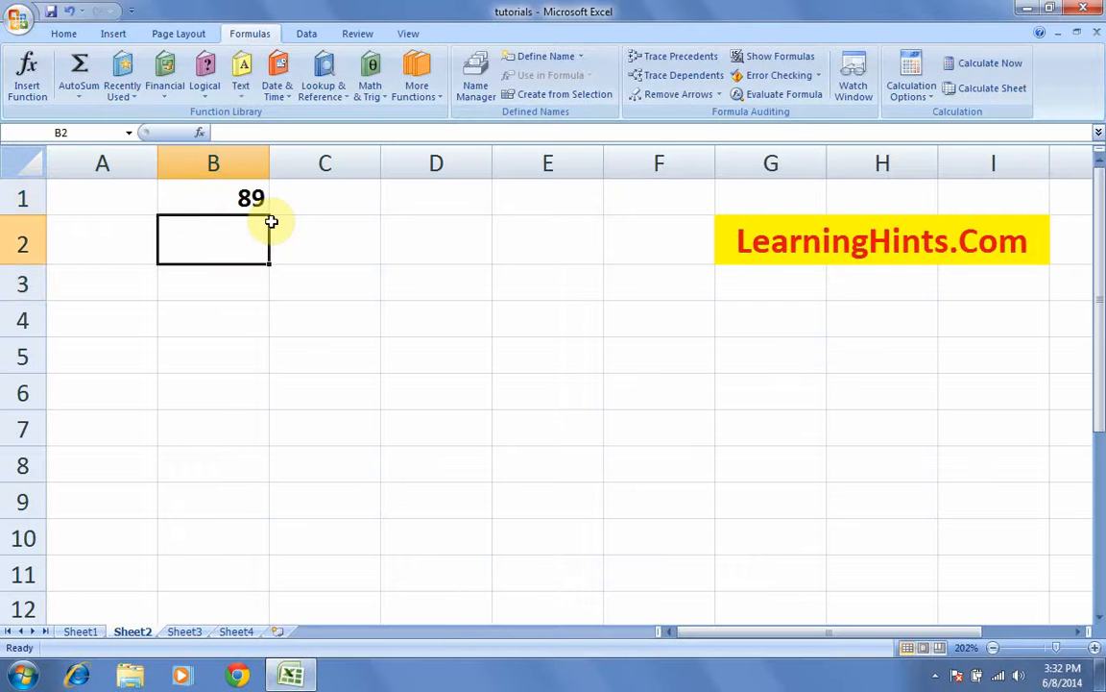
{"action": "type", "text": "78"}
{"action": "key", "text": "Return"}
{"action": "type", "text": "56"}
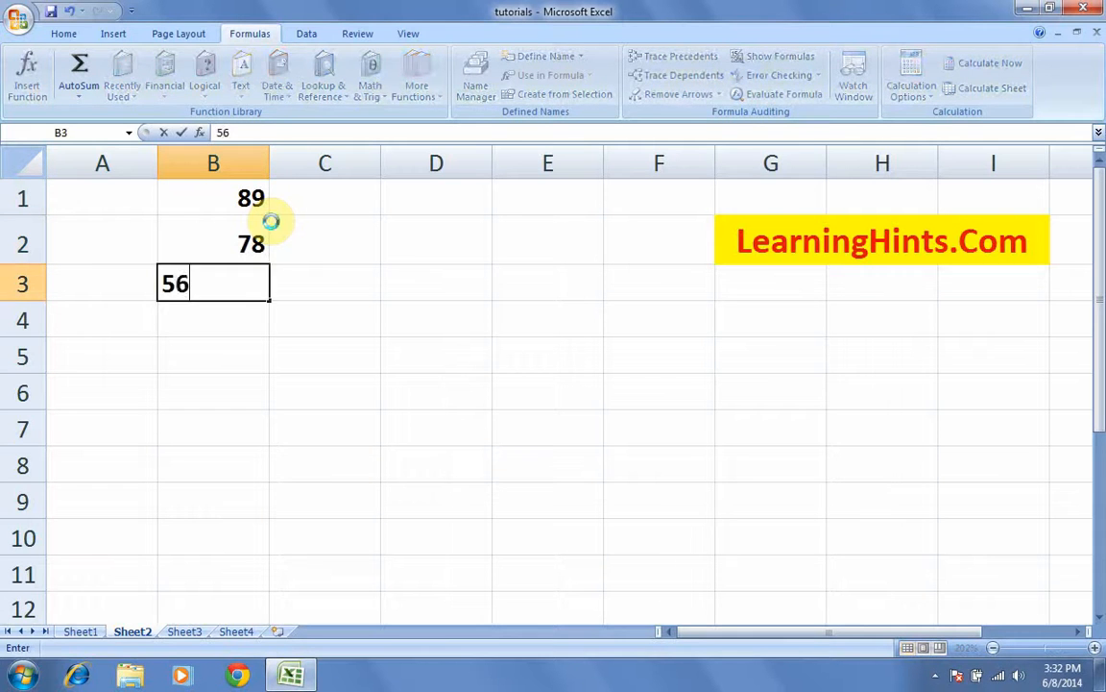
{"action": "key", "text": "Return"}
{"action": "type", "text": "34"}
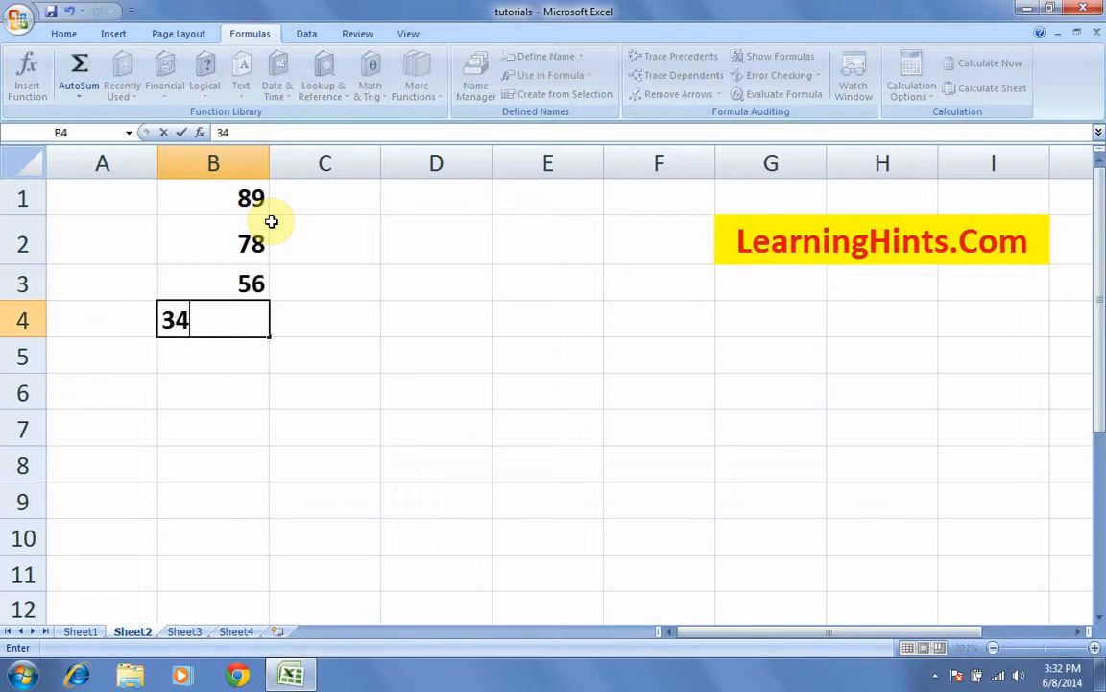
{"action": "key", "text": "Return"}
{"action": "type", "text": "56"}
{"action": "key", "text": "Return"}
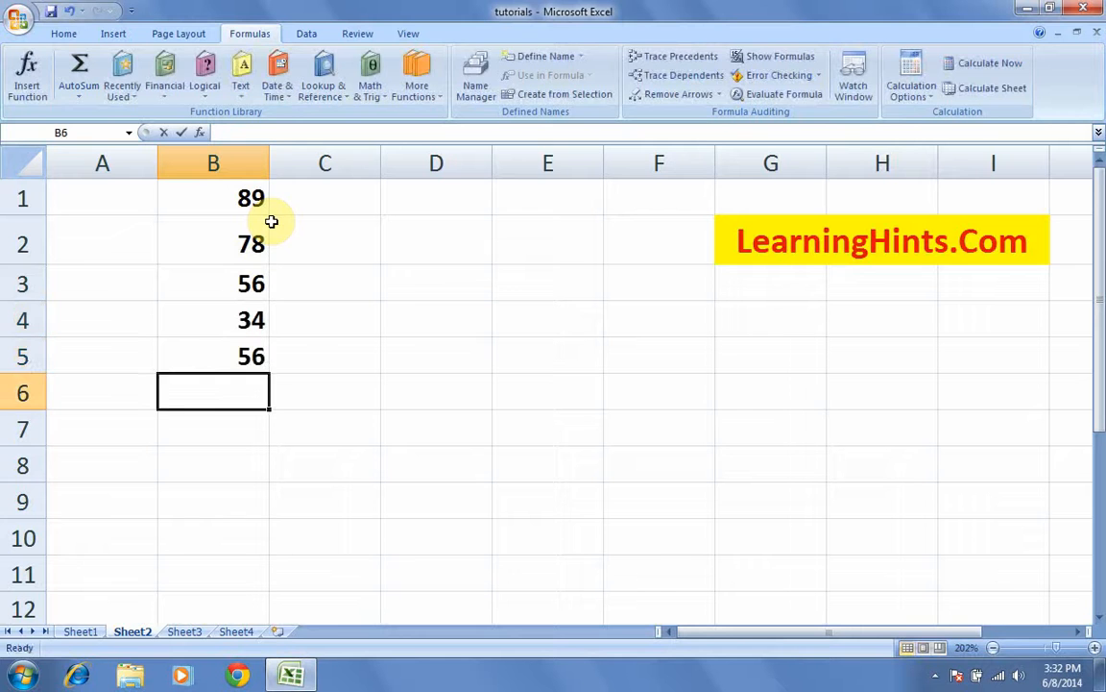
{"action": "type", "text": "90"}
{"action": "key", "text": "Return"}
{"action": "type", "text": "89"}
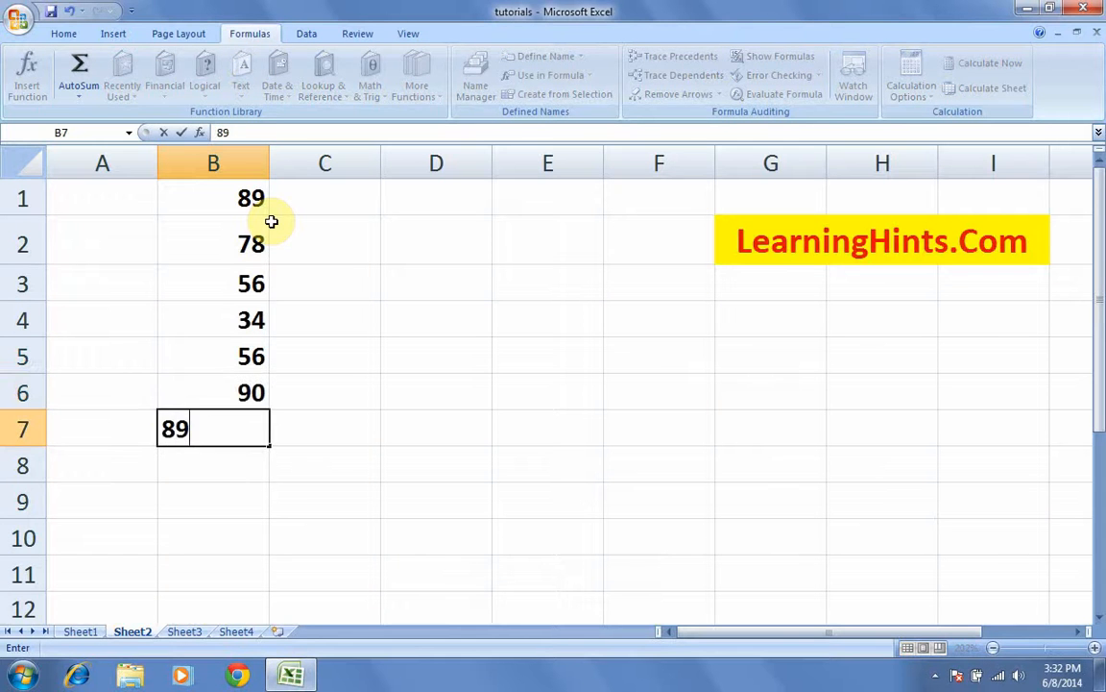
{"action": "key", "text": "Return"}
{"action": "type", "text": "78"}
{"action": "key", "text": "Return"}
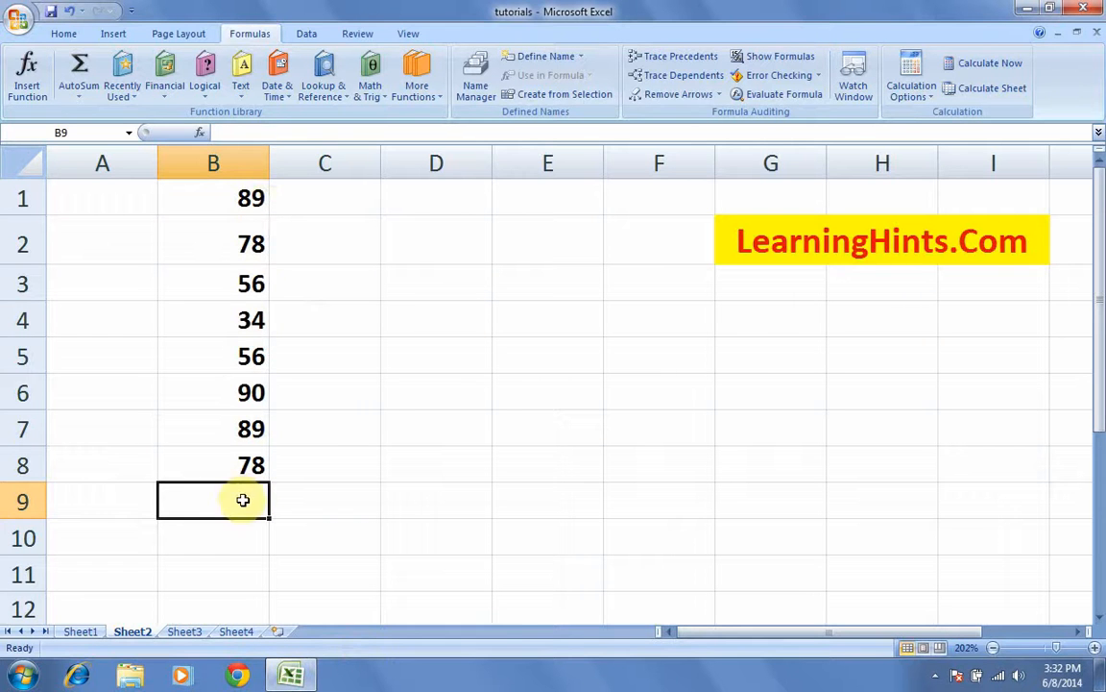
Step: Type the label total in D8, leaving E8 empty after discarding a started =sum(
{"action": "left_click", "coordinate": [534, 467]}
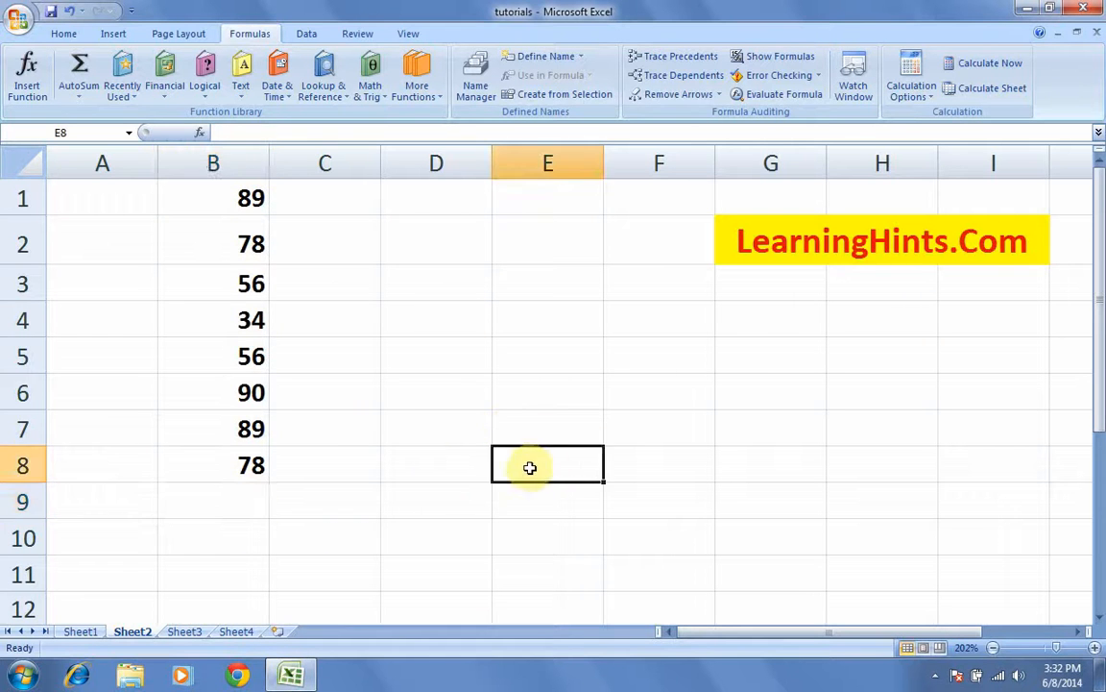
{"action": "left_click", "coordinate": [440, 471]}
{"action": "type", "text": "total"}
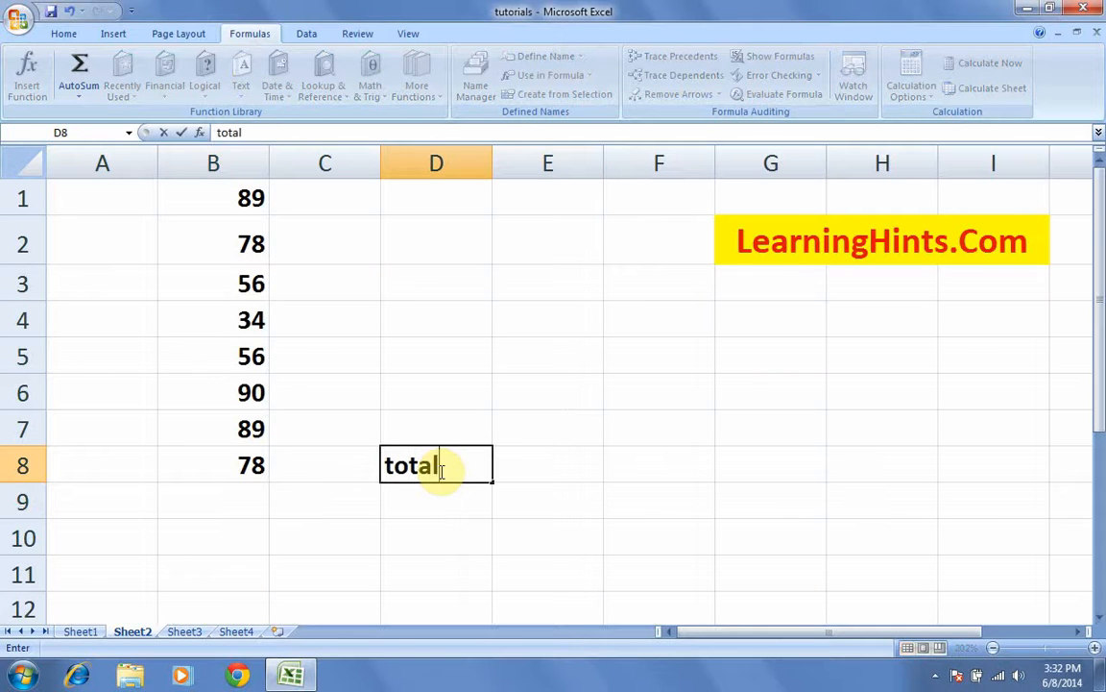
{"action": "key", "text": "Tab"}
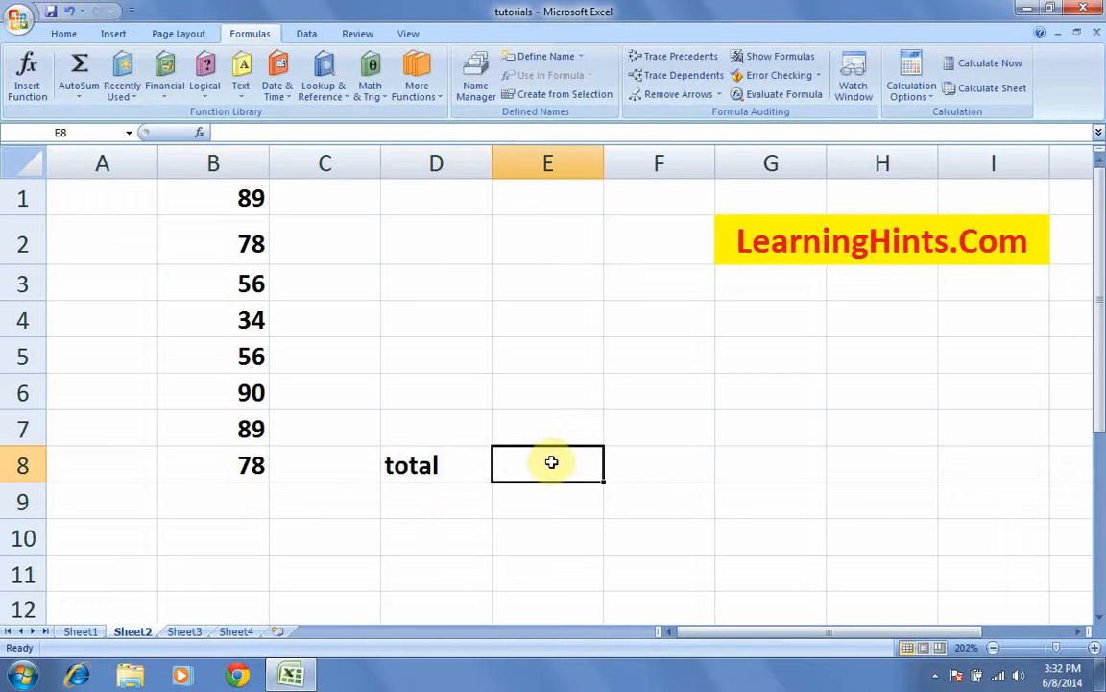
{"action": "type", "text": "="}
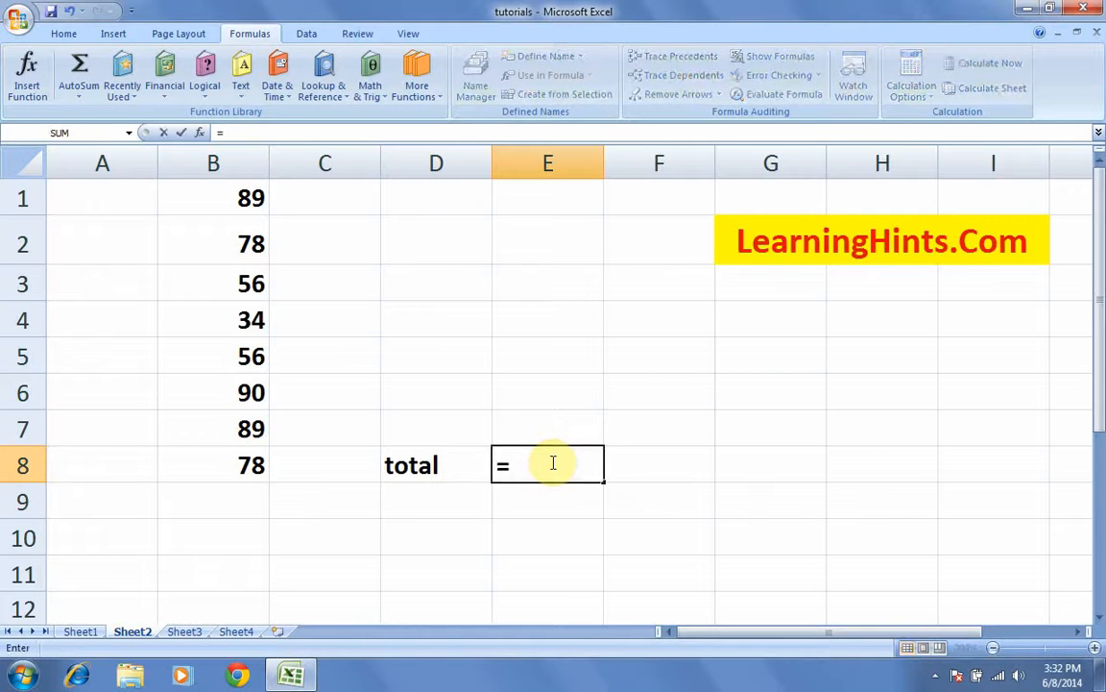
{"action": "key", "text": "BackSpace"}
{"action": "type", "text": "=sum"}
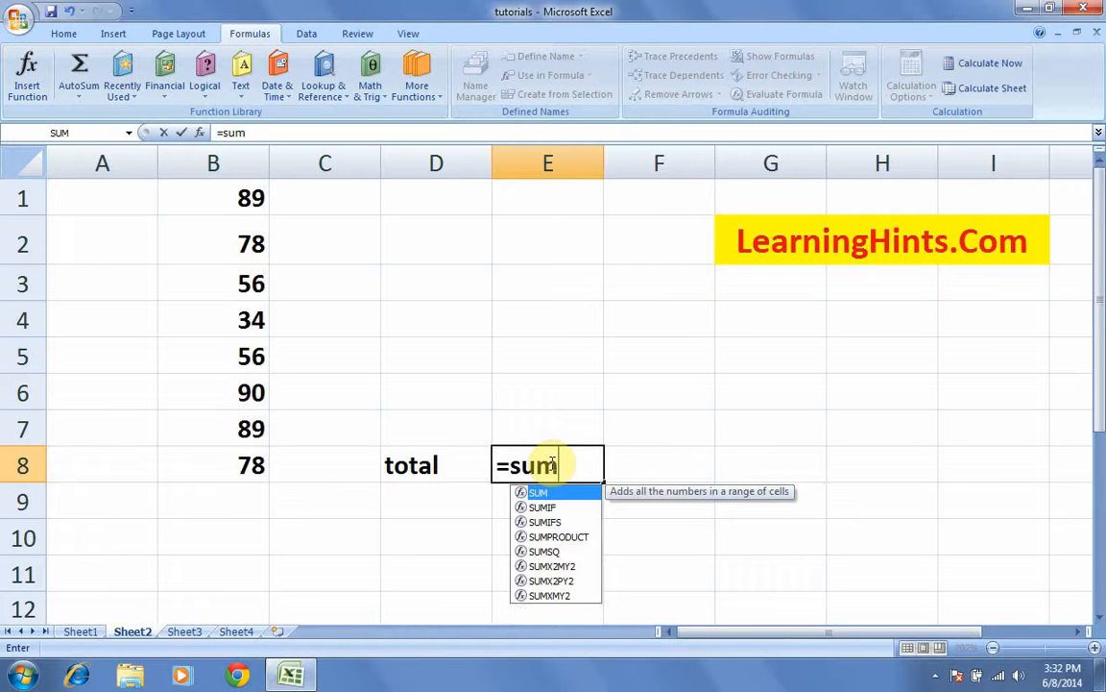
{"action": "type", "text": "("}
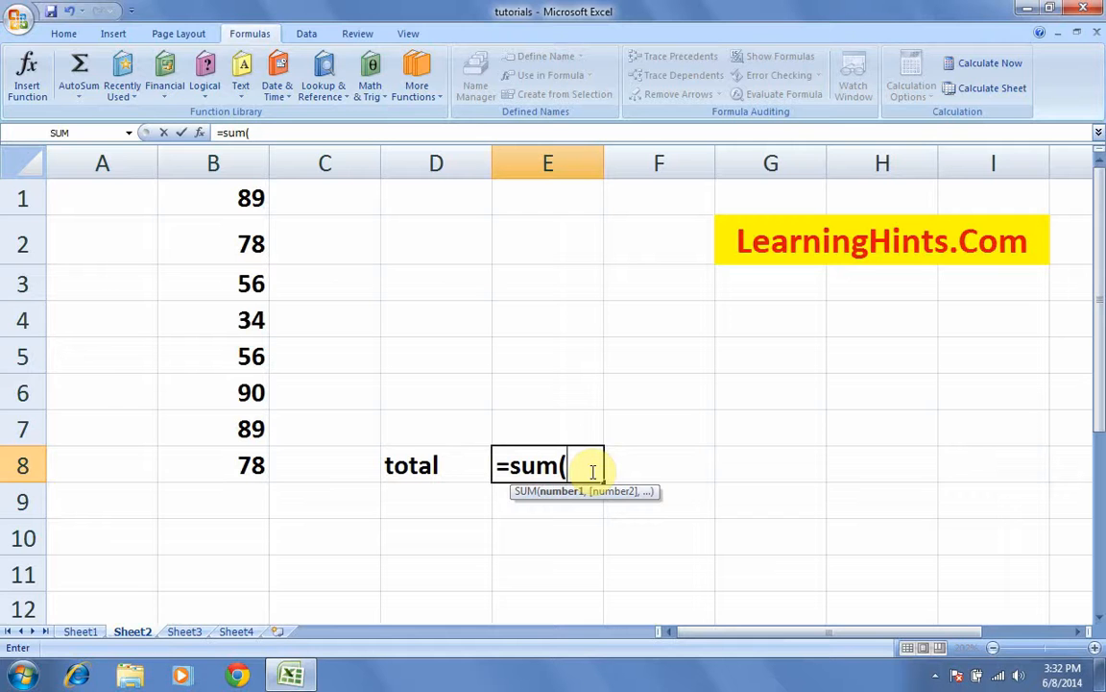
{"action": "key", "text": "BackSpace"}
{"action": "key", "text": "BackSpace"}
{"action": "key", "text": "BackSpace"}
{"action": "key", "text": "BackSpace"}
{"action": "key", "text": "BackSpace"}
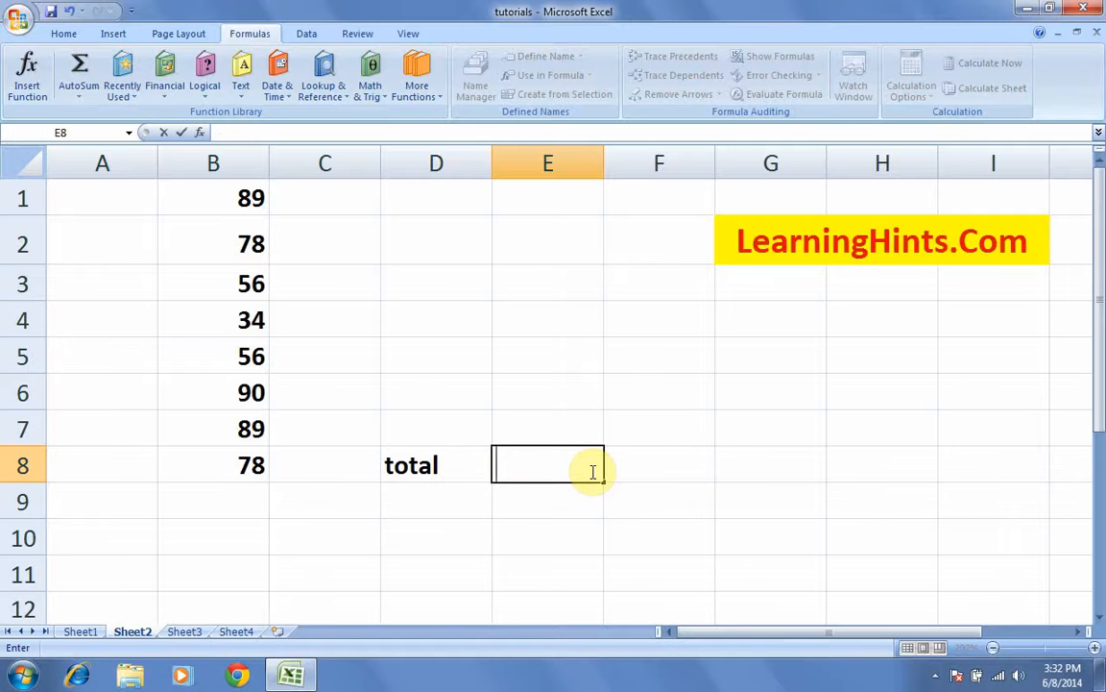
{"action": "left_click", "coordinate": [567, 390]}
Step: Insert SUM into E8 from the Recently Used functions list
{"action": "left_click", "coordinate": [538, 459]}
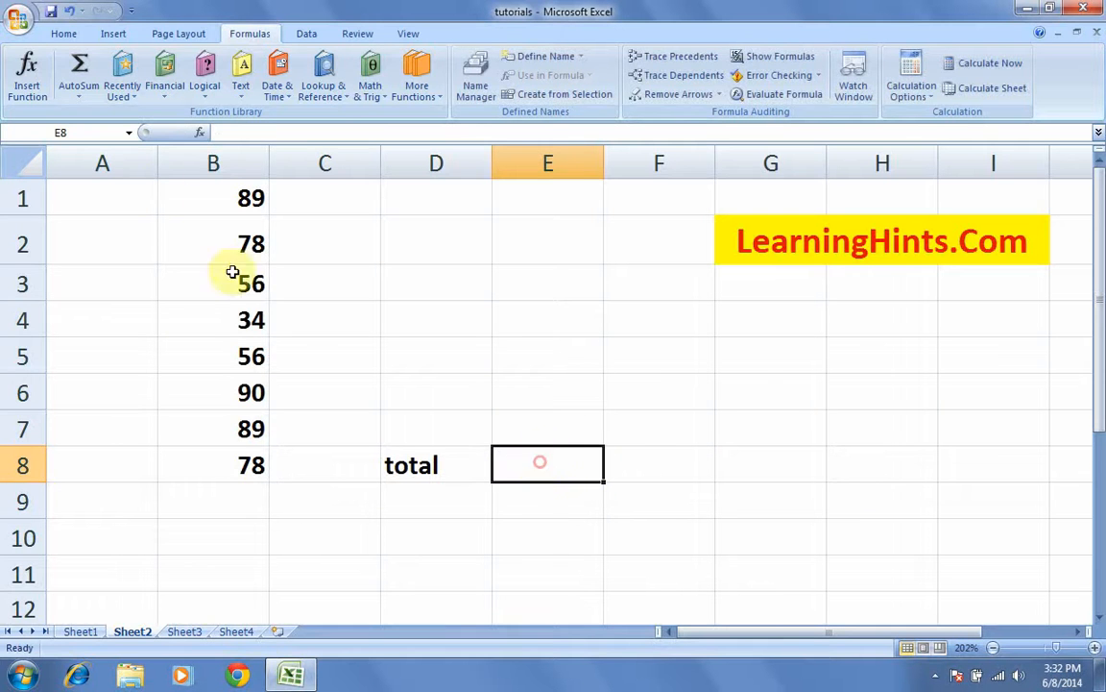
{"action": "left_click", "coordinate": [77, 96]}
{"action": "left_click", "coordinate": [124, 91]}
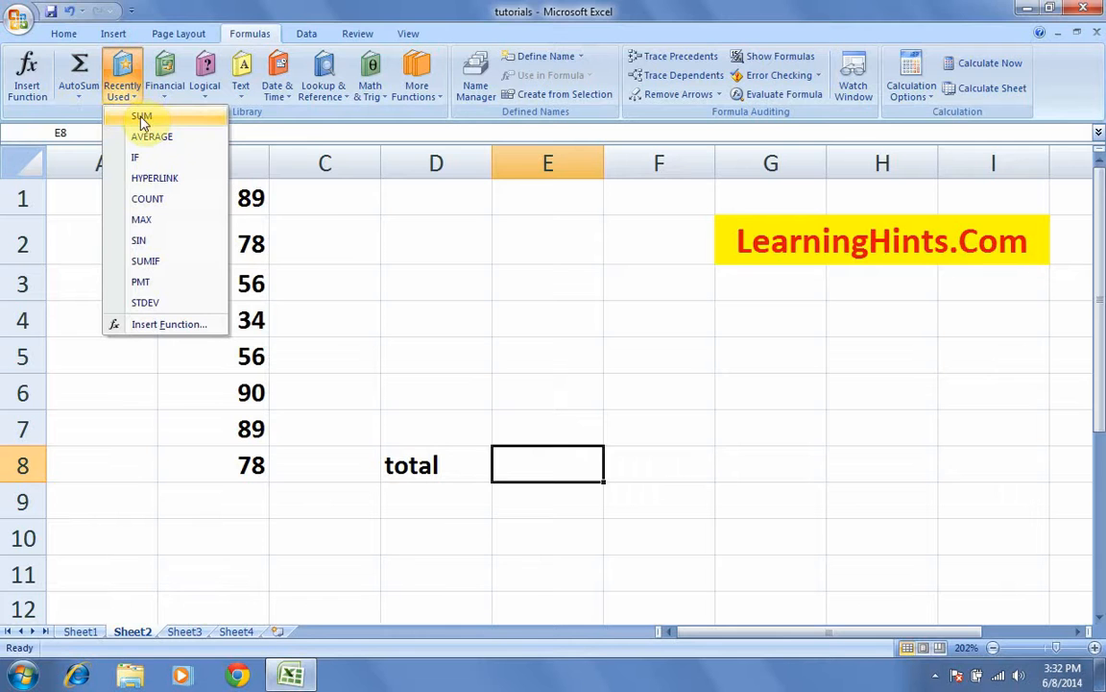
{"action": "left_click", "coordinate": [141, 117]}
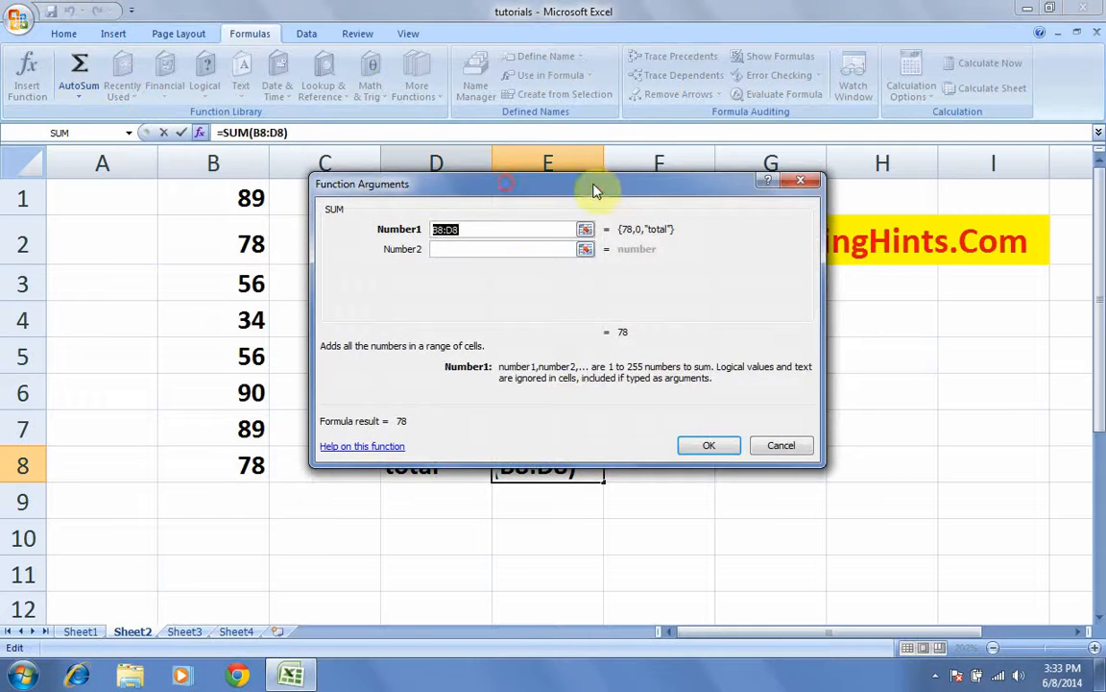
{"action": "left_click_drag", "start_coordinate": [595, 189], "coordinate": [777, 113]}
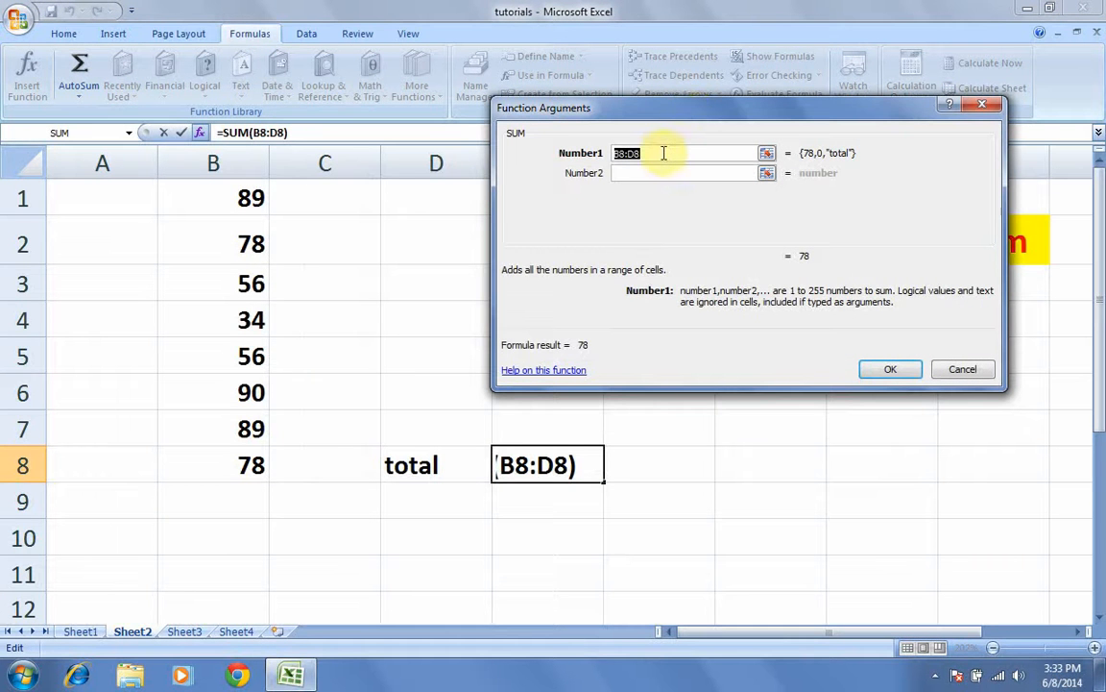
Step: Set the Number1 argument to B:B and confirm, so E8 shows 570
{"action": "key", "text": "BackSpace"}
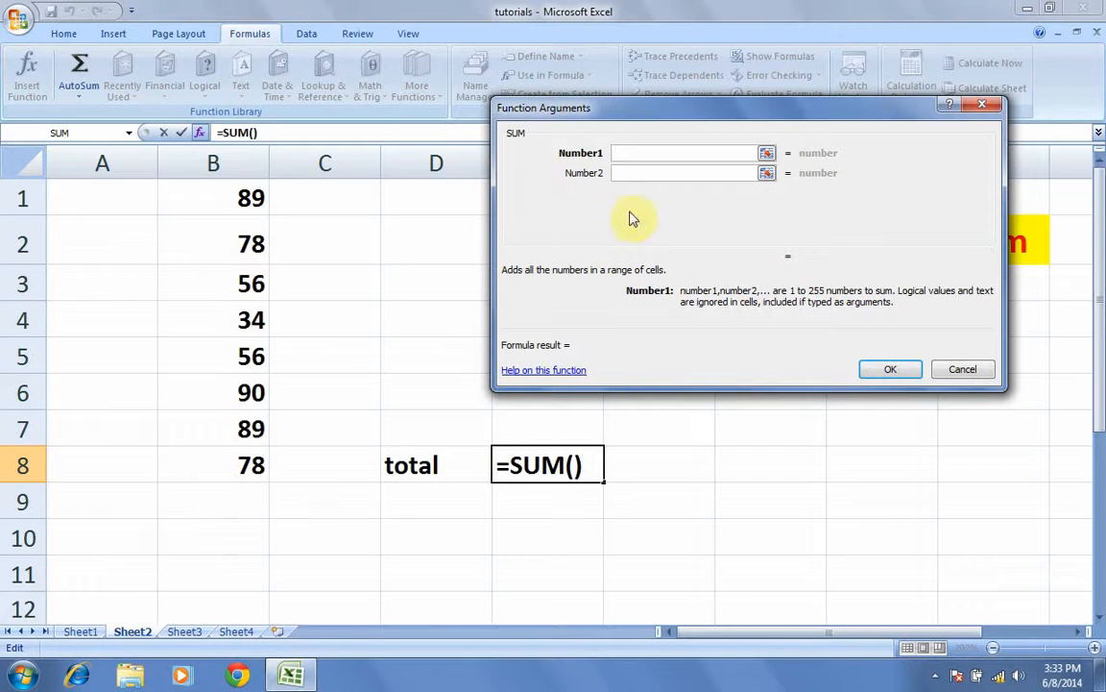
{"action": "type", "text": "b:"}
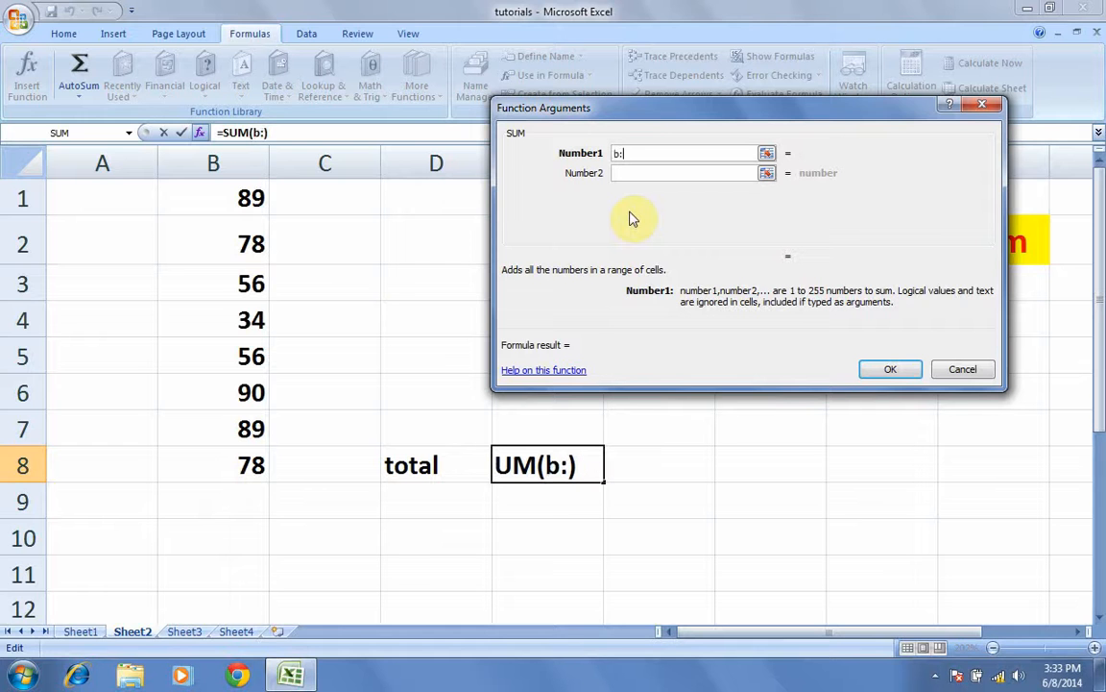
{"action": "type", "text": "b"}
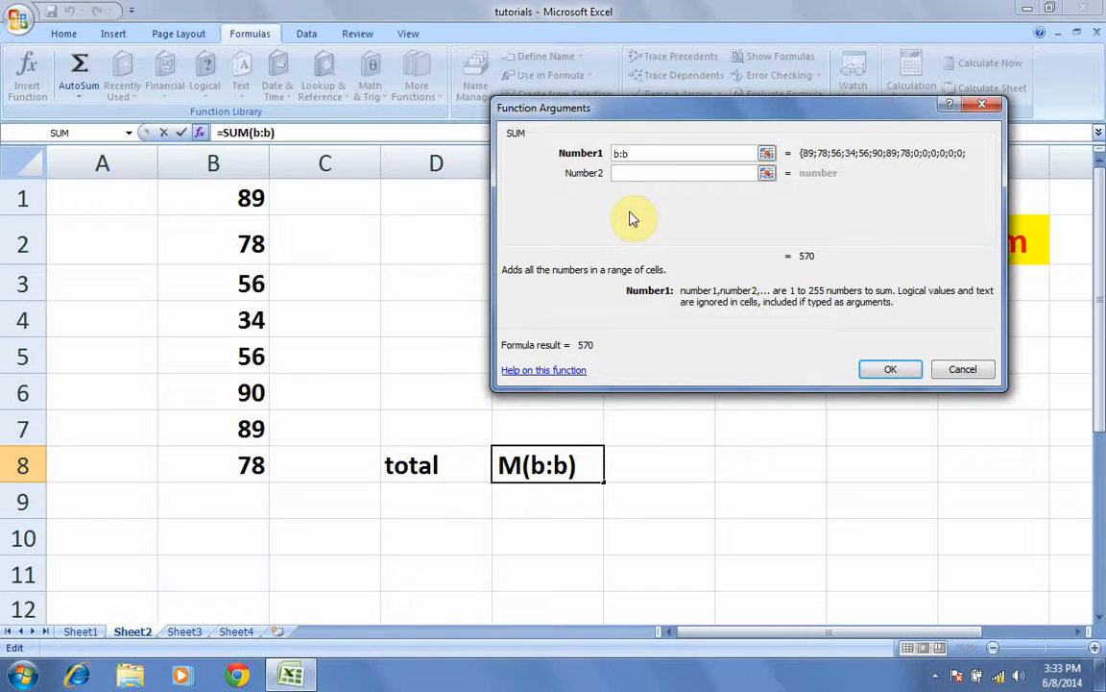
{"action": "left_click_drag", "start_coordinate": [639, 153], "coordinate": [588, 158]}
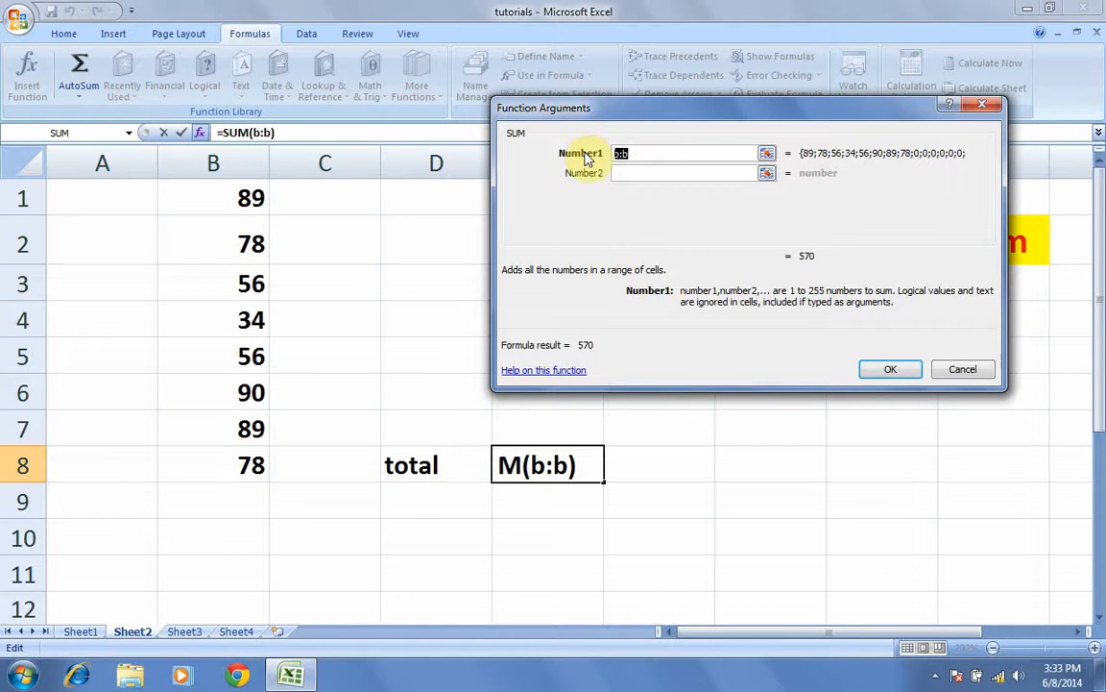
{"action": "type", "text": "B:"}
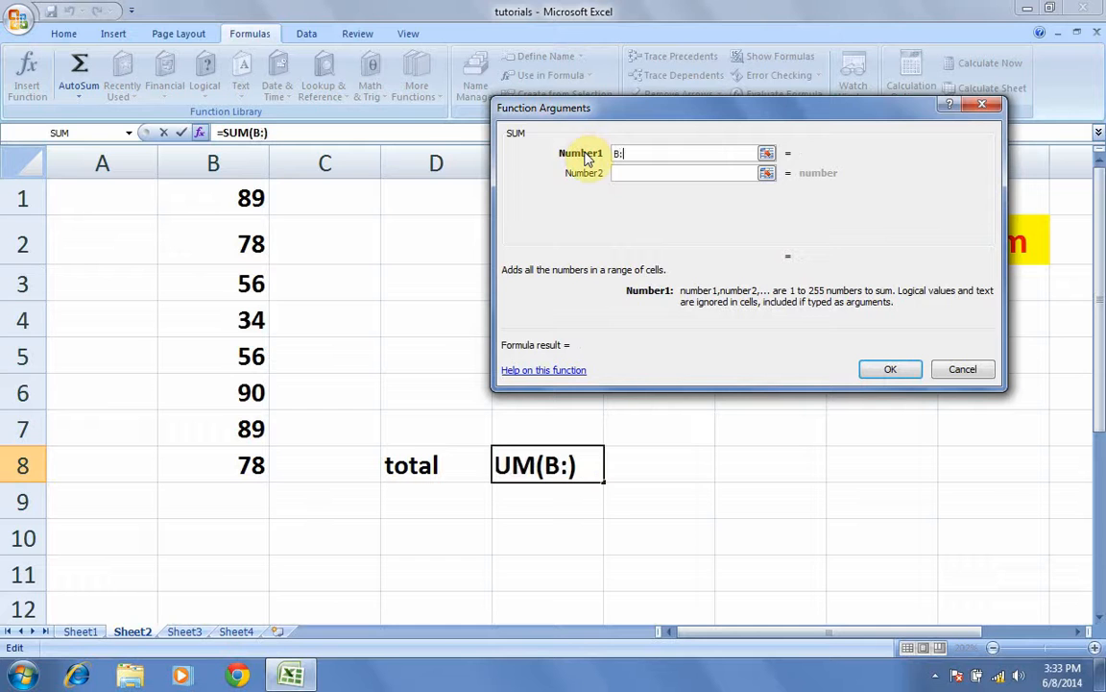
{"action": "type", "text": "B"}
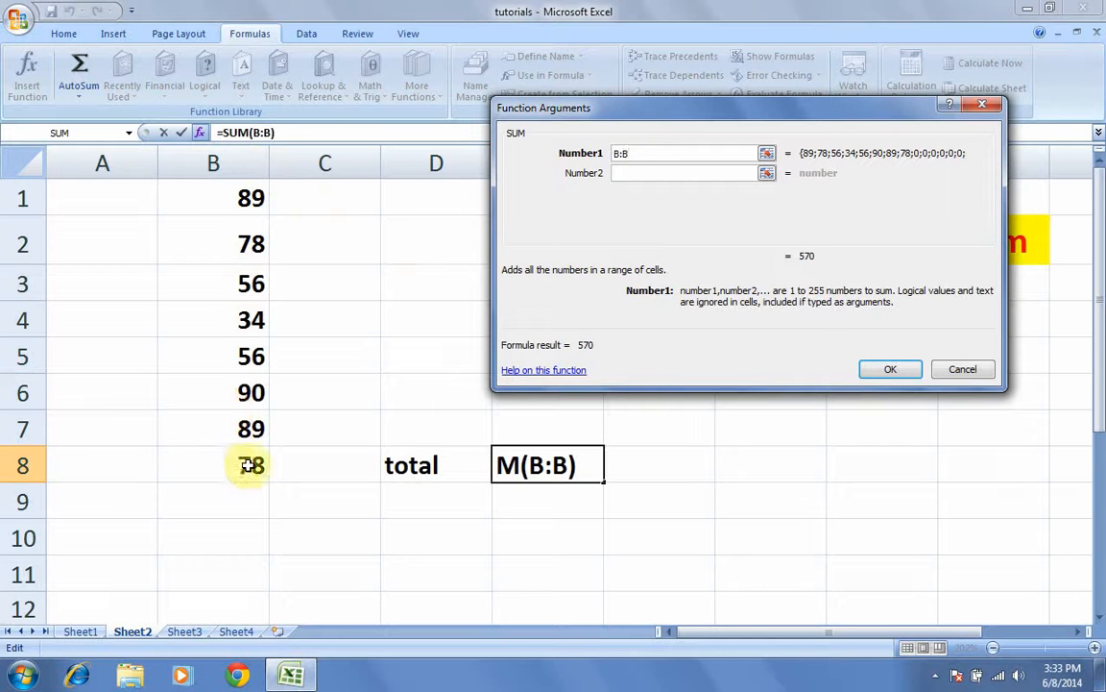
{"action": "left_click", "coordinate": [903, 371]}
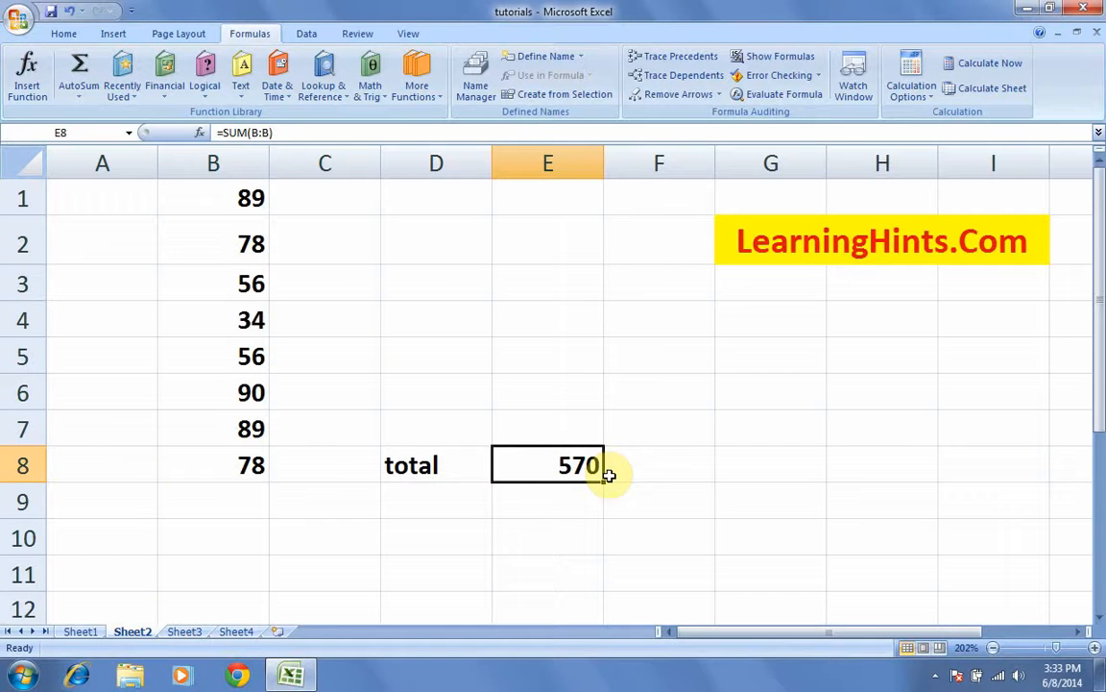
Step: Replace E8's total with a typed =SUM(B1:B8) giving 570, then start a new =sum( formula
{"action": "key", "text": "Delete"}
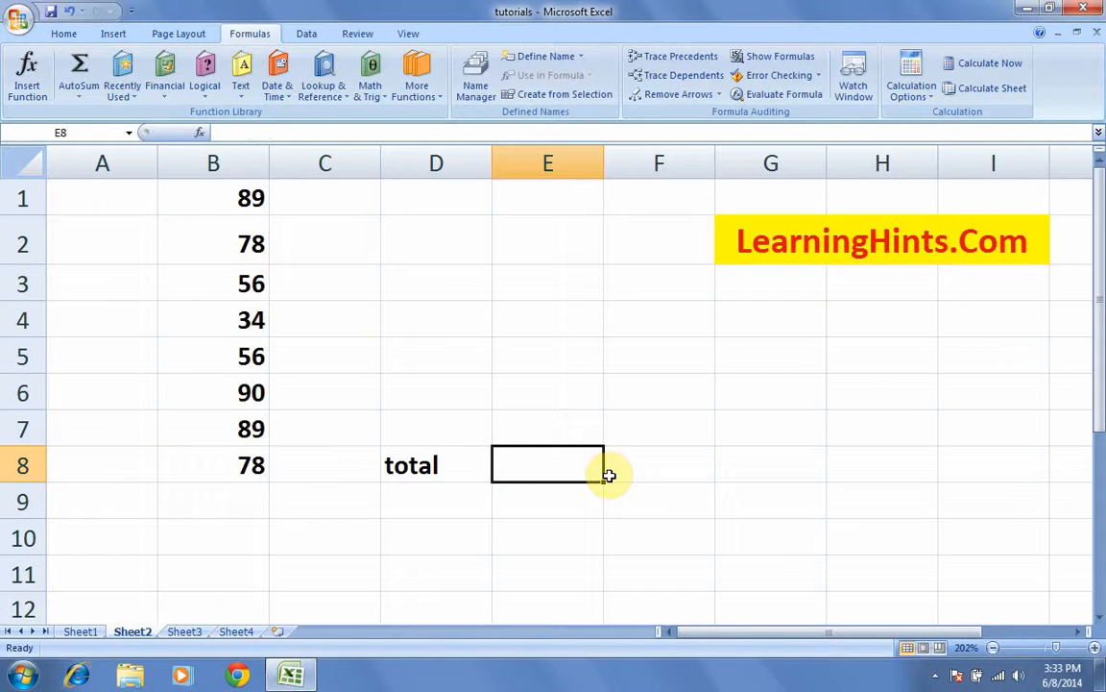
{"action": "type", "text": "="}
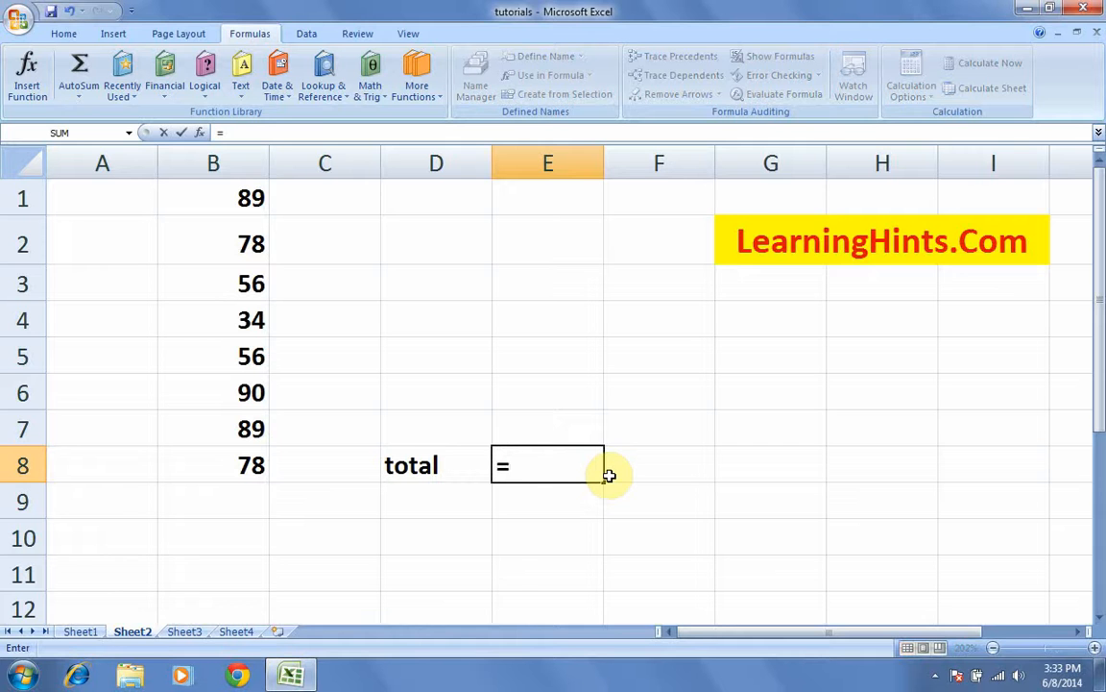
{"action": "type", "text": "sum"}
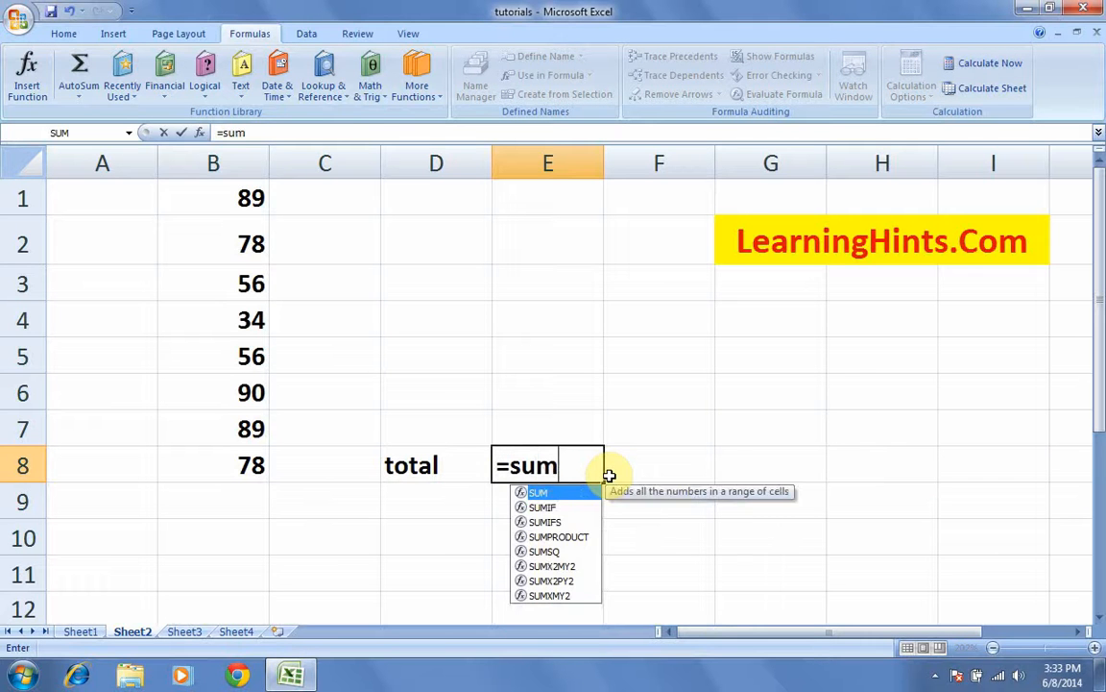
{"action": "type", "text": "("}
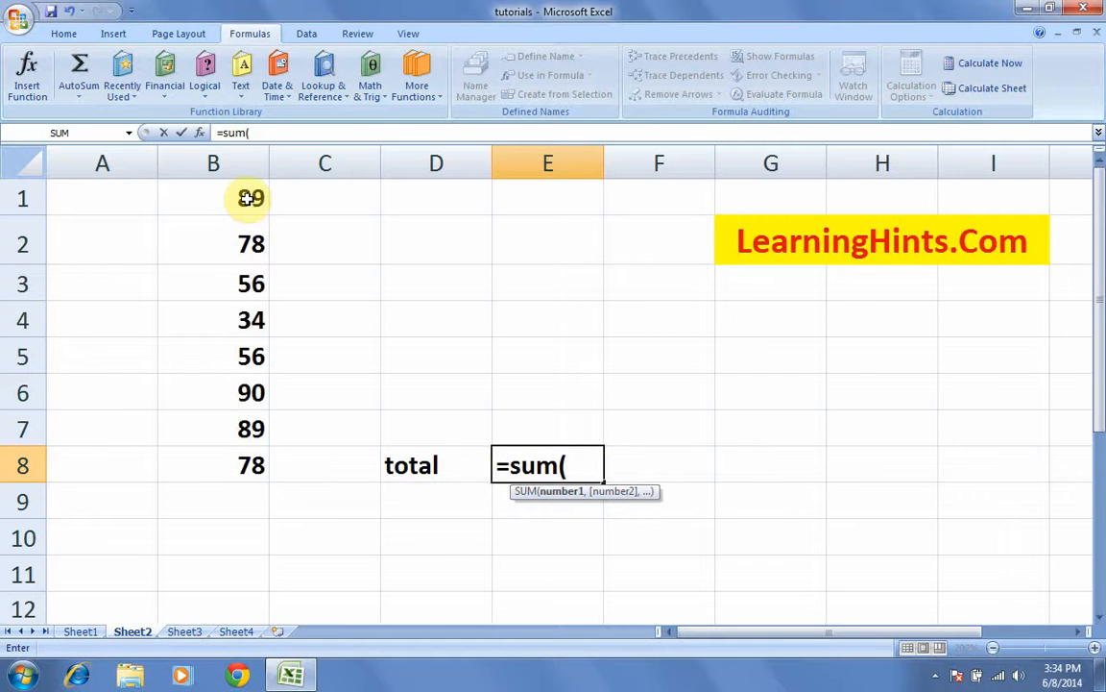
{"action": "left_click_drag", "start_coordinate": [250, 197], "coordinate": [236, 464]}
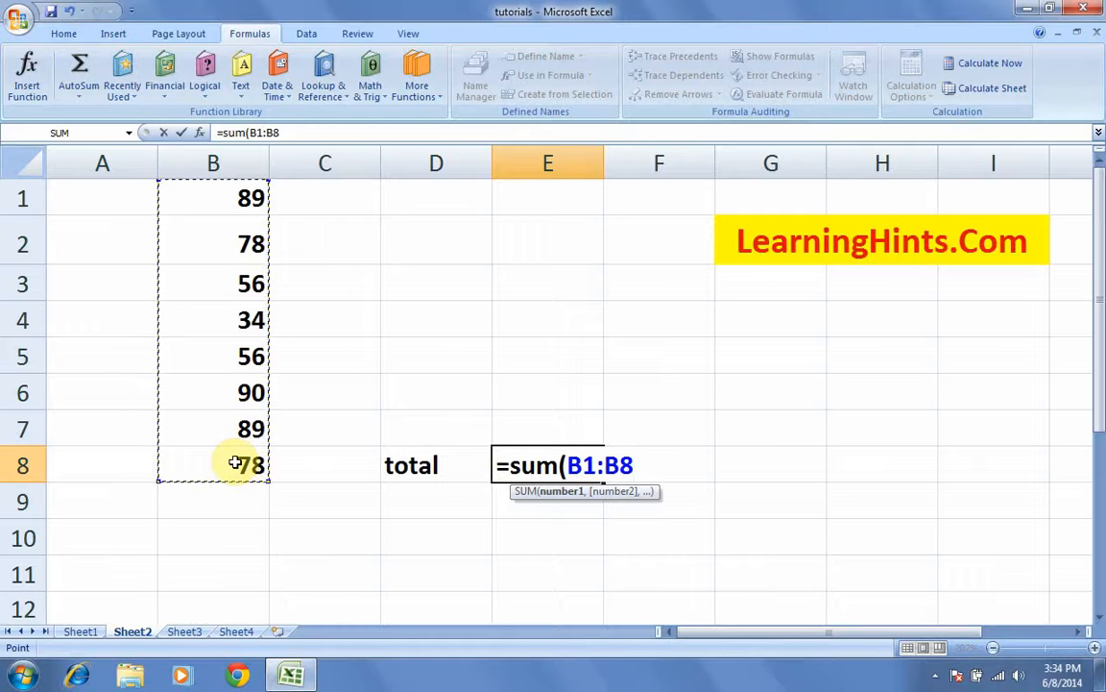
{"action": "type", "text": ")"}
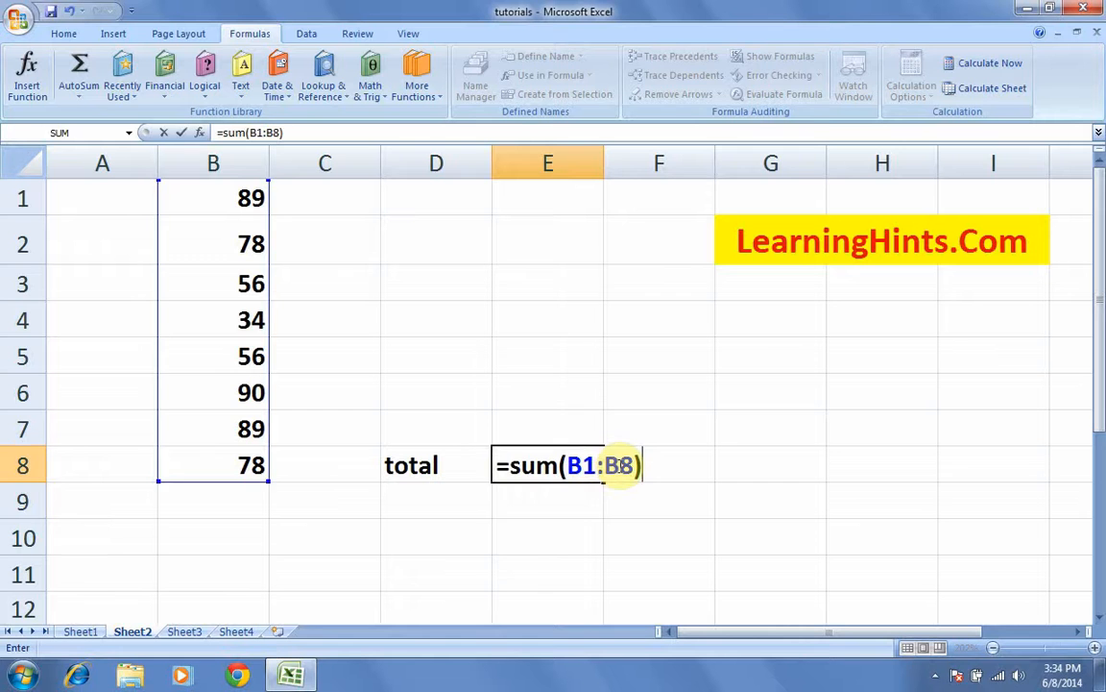
{"action": "key", "text": "Return"}
{"action": "left_click", "coordinate": [571, 467]}
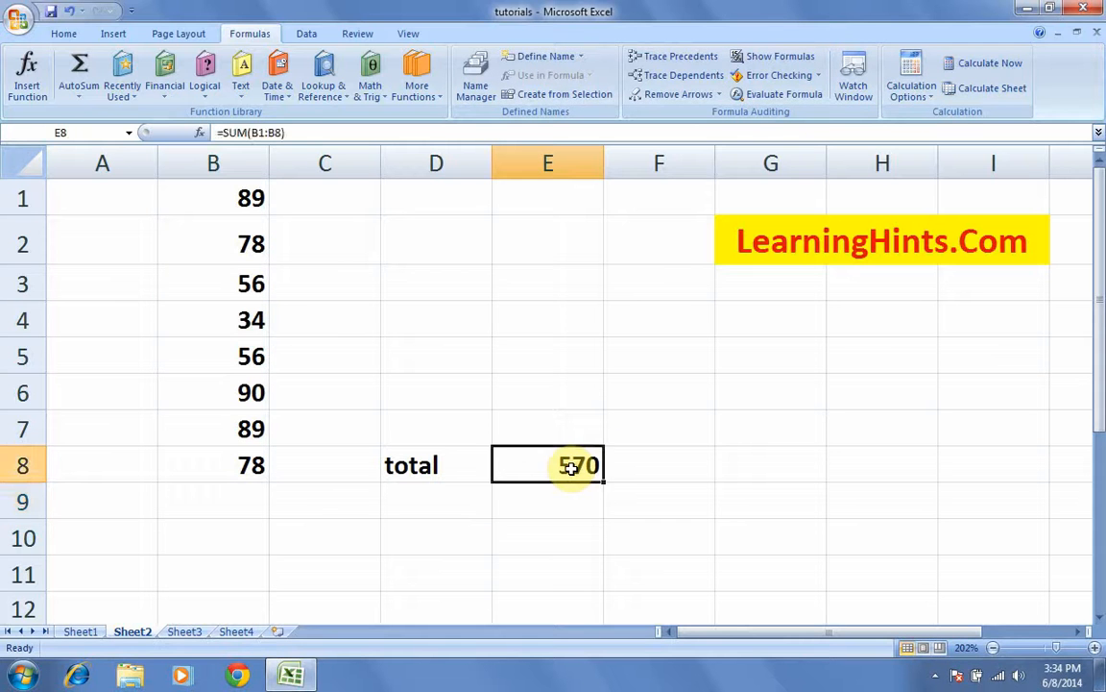
{"action": "type", "text": "=su"}
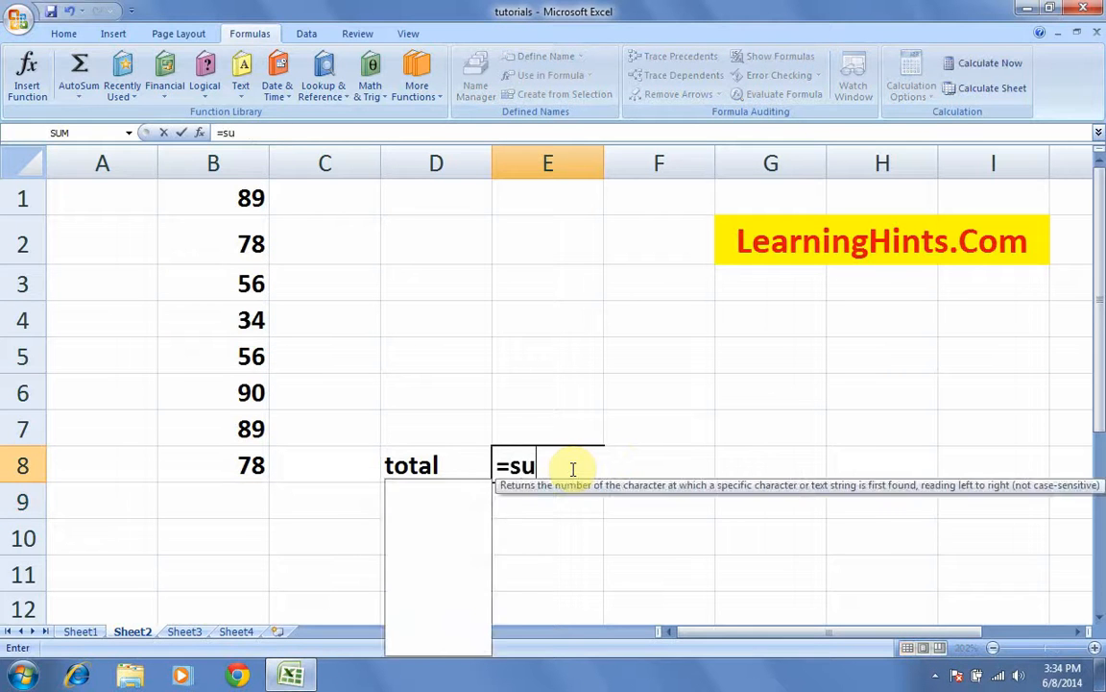
{"action": "type", "text": "m("}
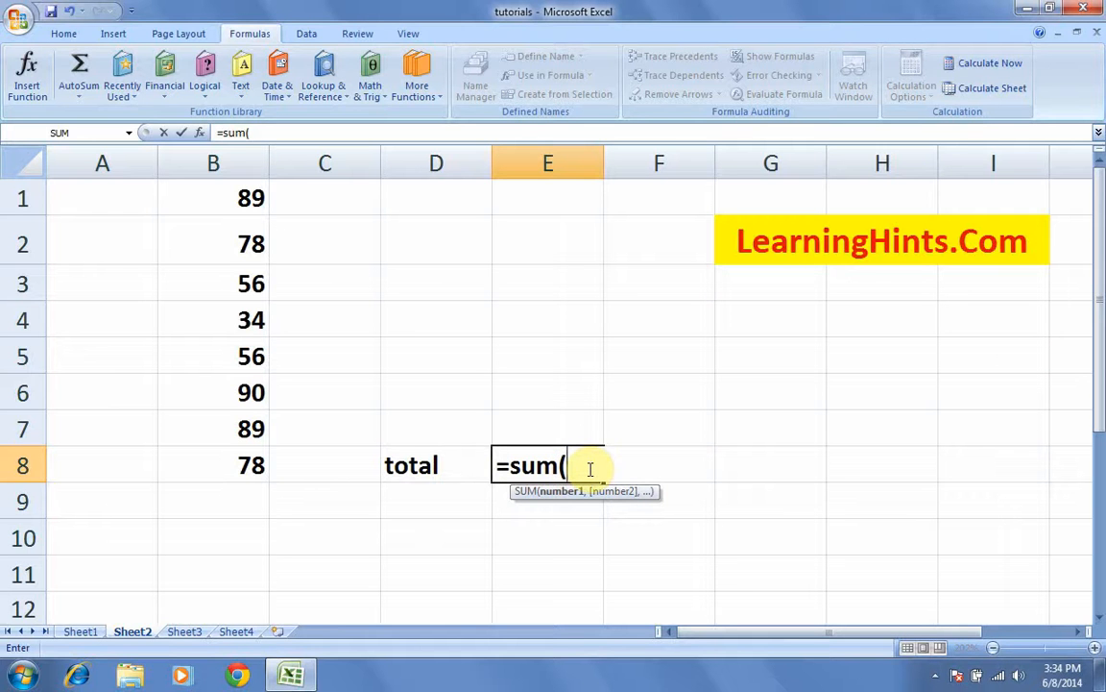
Step: Complete E8's formula as =SUM(B:B) and commit it, showing 570
{"action": "type", "text": "B"}
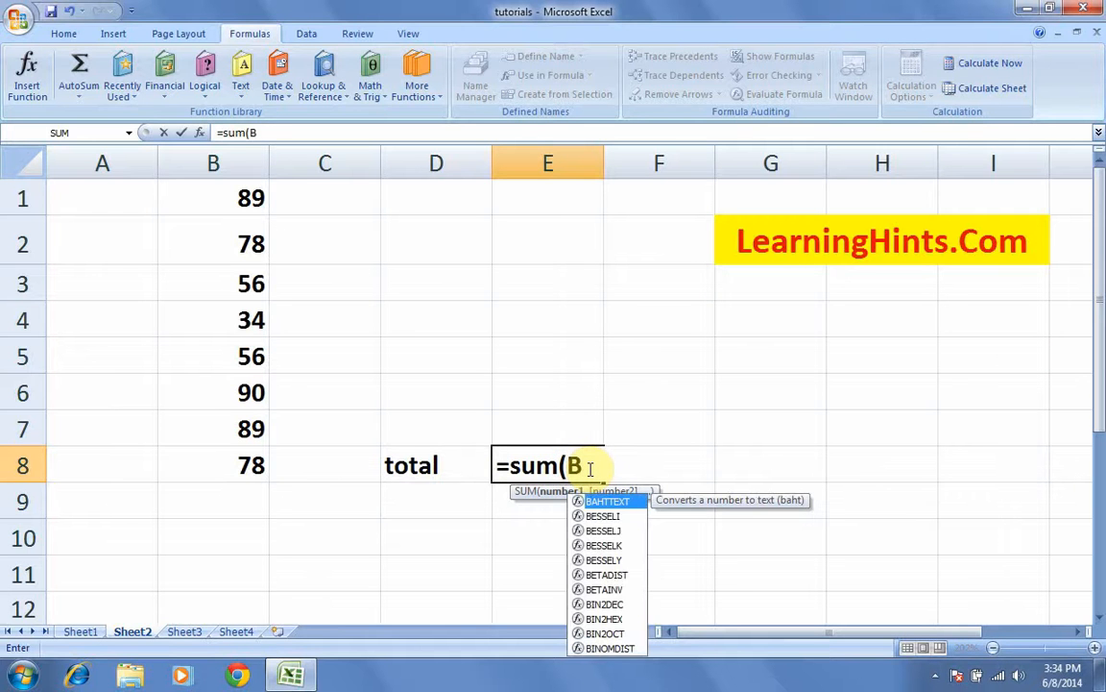
{"action": "type", "text": ":B"}
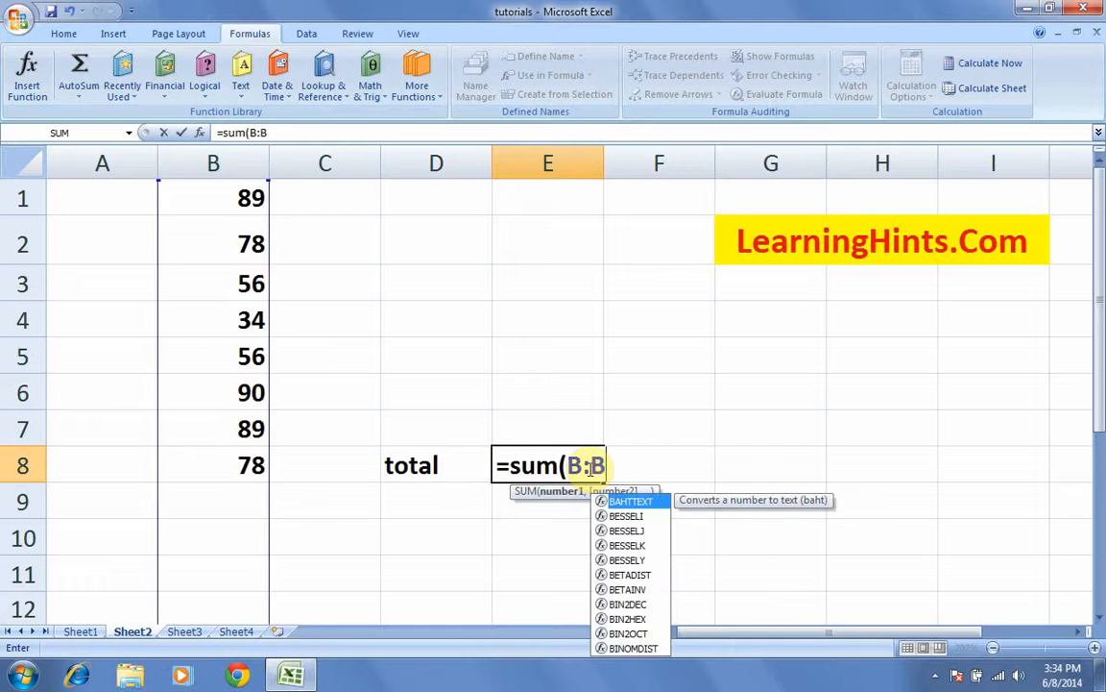
{"action": "type", "text": ")"}
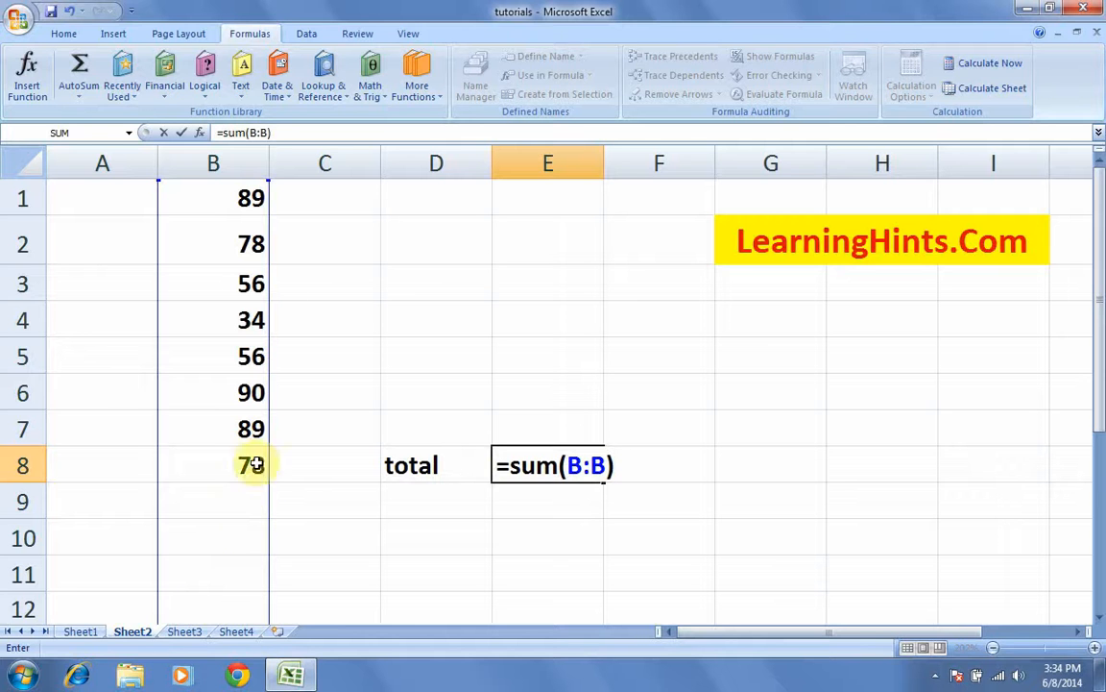
{"action": "scroll", "coordinate": [242, 269], "scroll_direction": "down", "scroll_amount": 15}
{"action": "scroll", "coordinate": [242, 279], "scroll_direction": "down", "scroll_amount": 8}
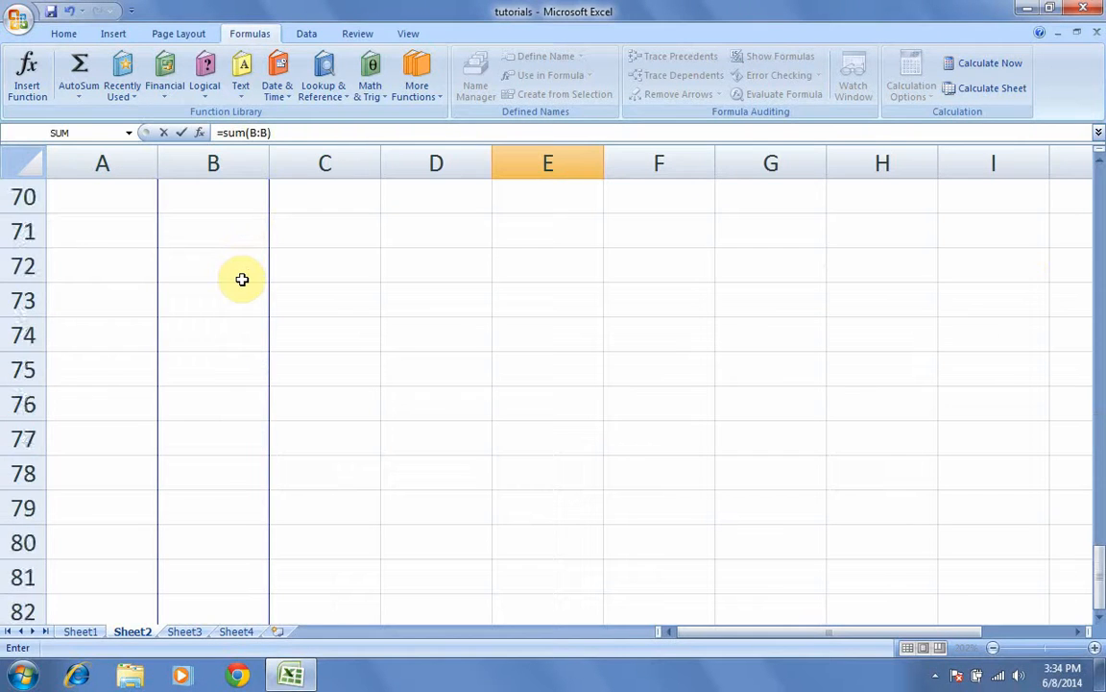
{"action": "scroll", "coordinate": [242, 279], "scroll_direction": "down", "scroll_amount": 5}
{"action": "scroll", "coordinate": [242, 279], "scroll_direction": "up", "scroll_amount": 20}
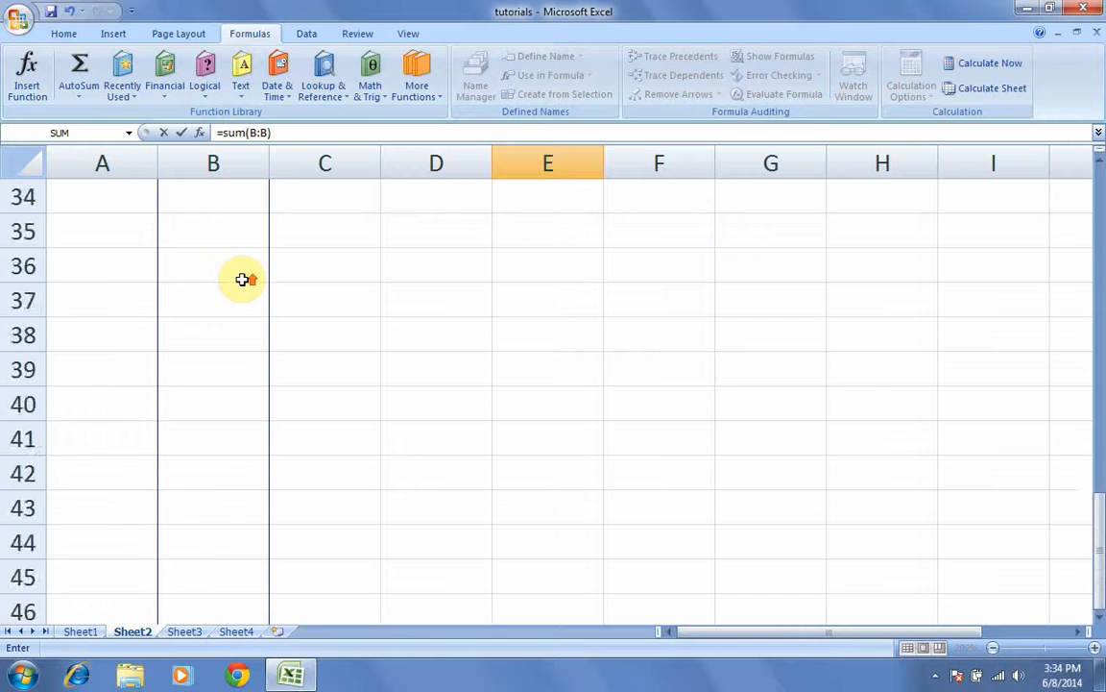
{"action": "scroll", "coordinate": [242, 279], "scroll_direction": "up", "scroll_amount": 3}
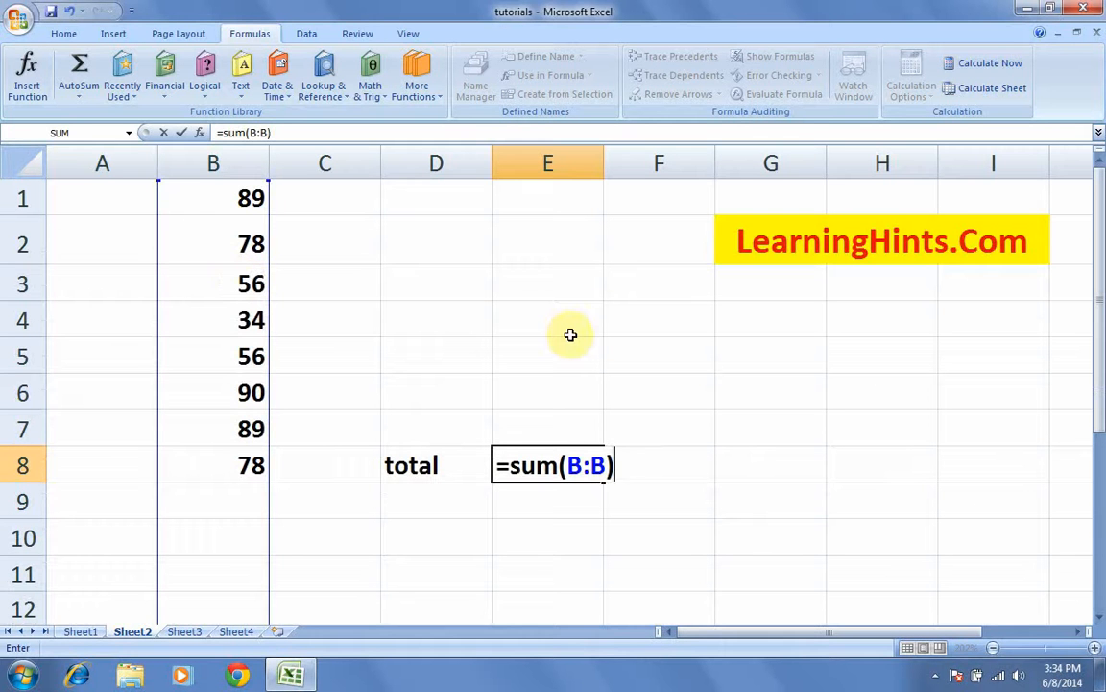
{"action": "key", "text": "Return"}
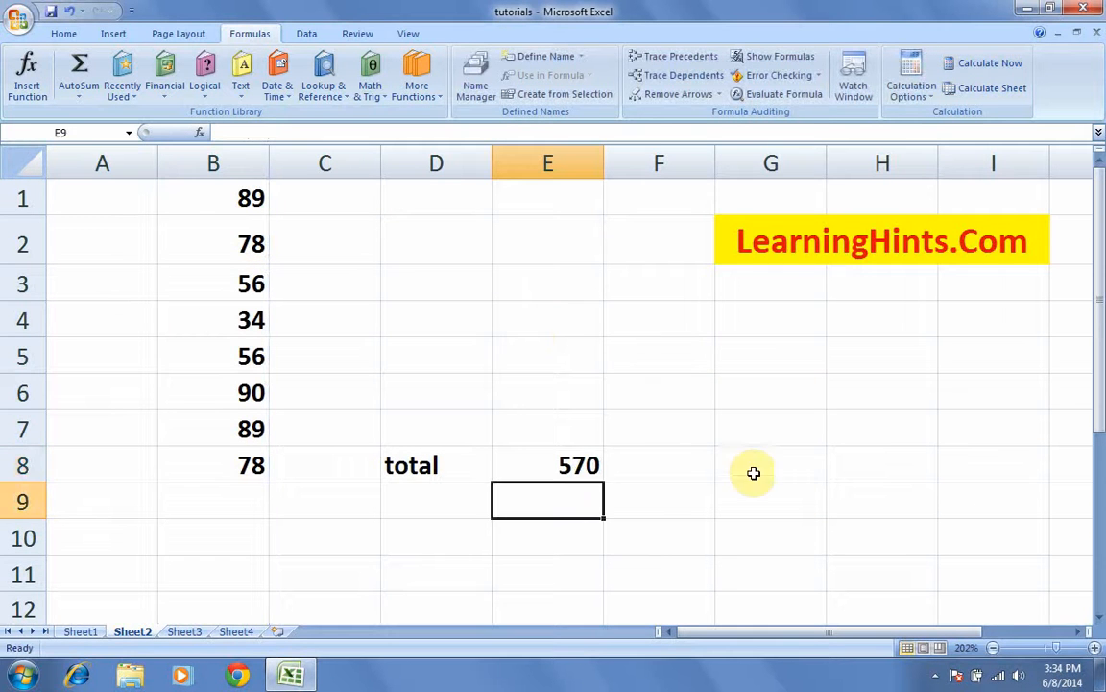
{"action": "left_click", "coordinate": [573, 462]}
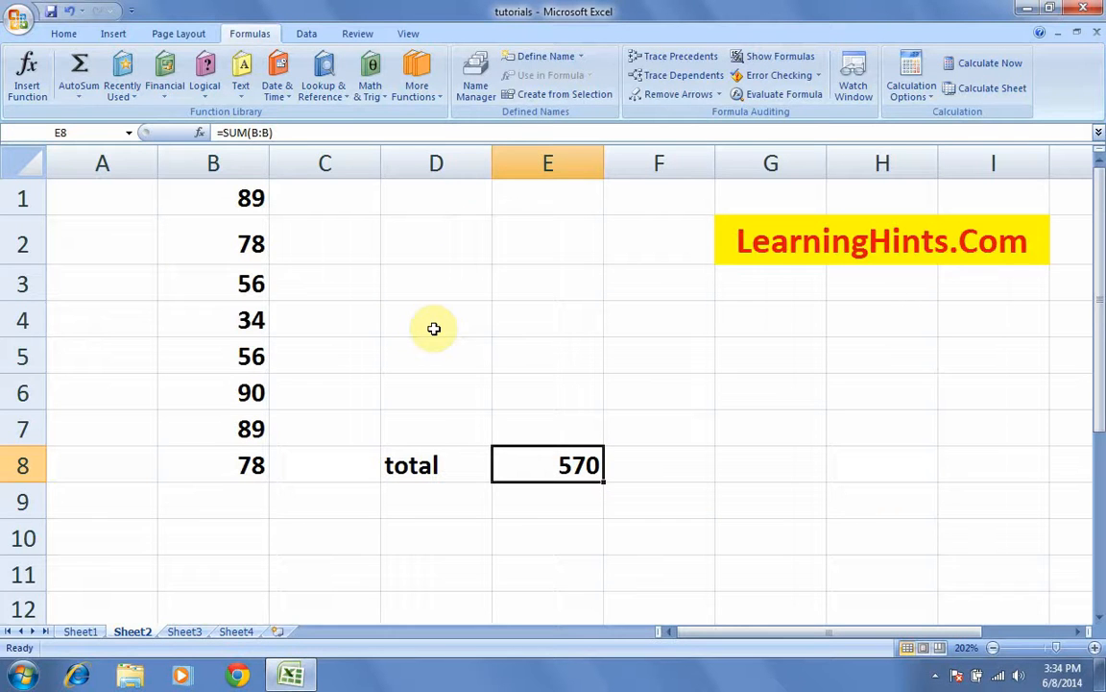
Step: Go to the empty Sheet4 and select cell A6
{"action": "left_click", "coordinate": [184, 632]}
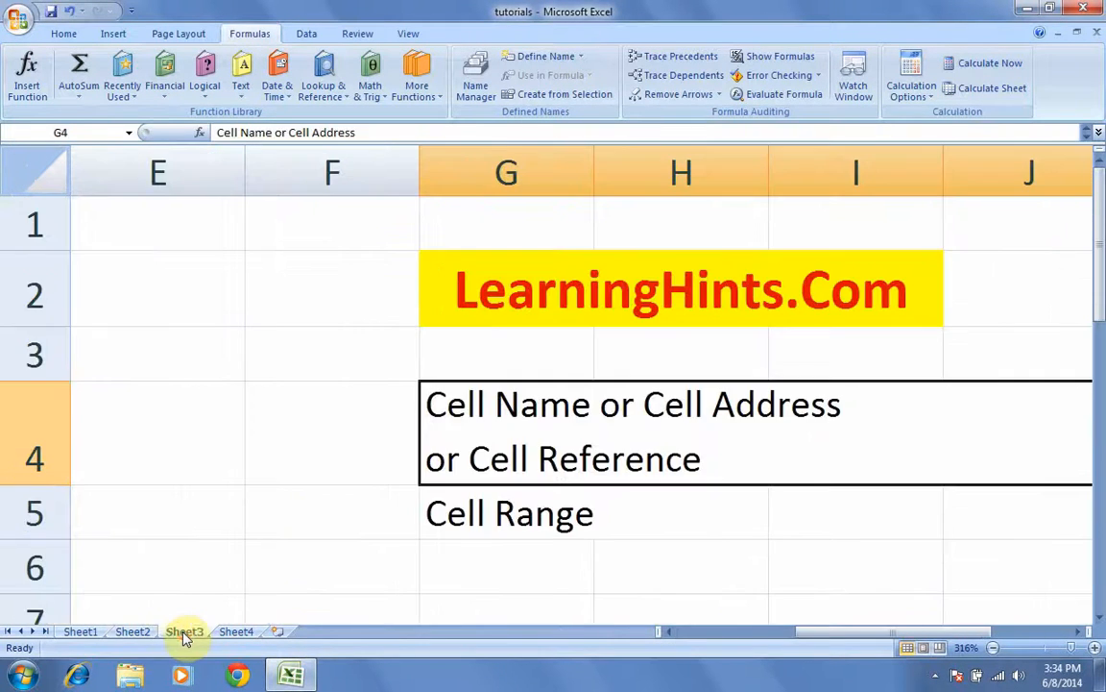
{"action": "left_click", "coordinate": [132, 634]}
{"action": "left_click", "coordinate": [234, 638]}
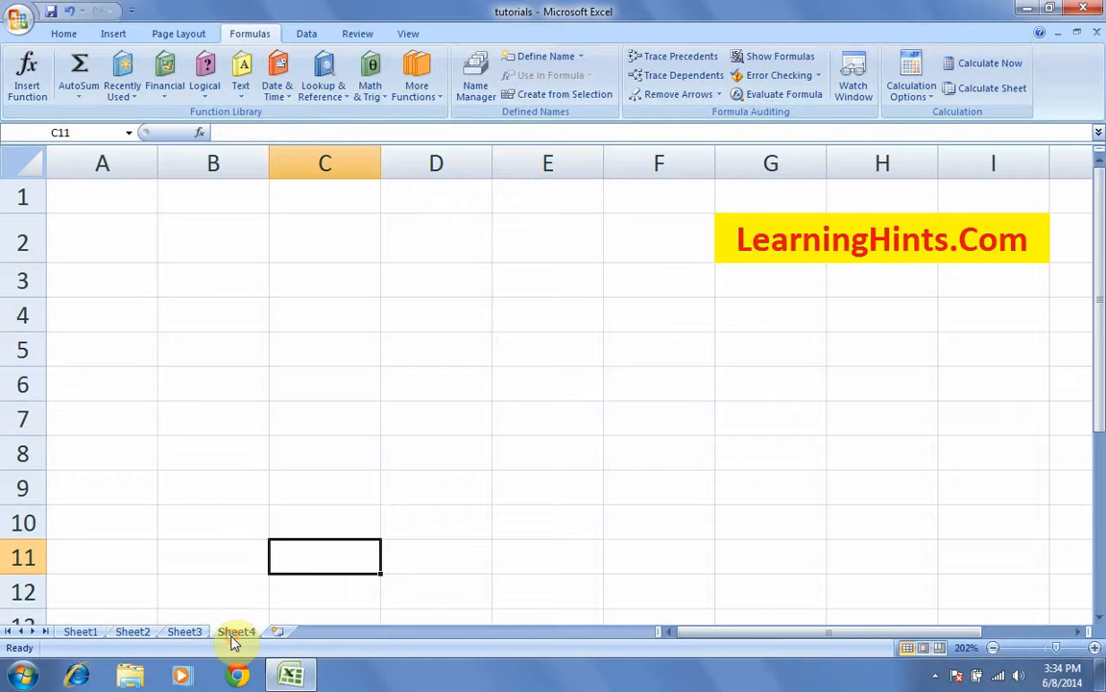
{"action": "left_click", "coordinate": [106, 384]}
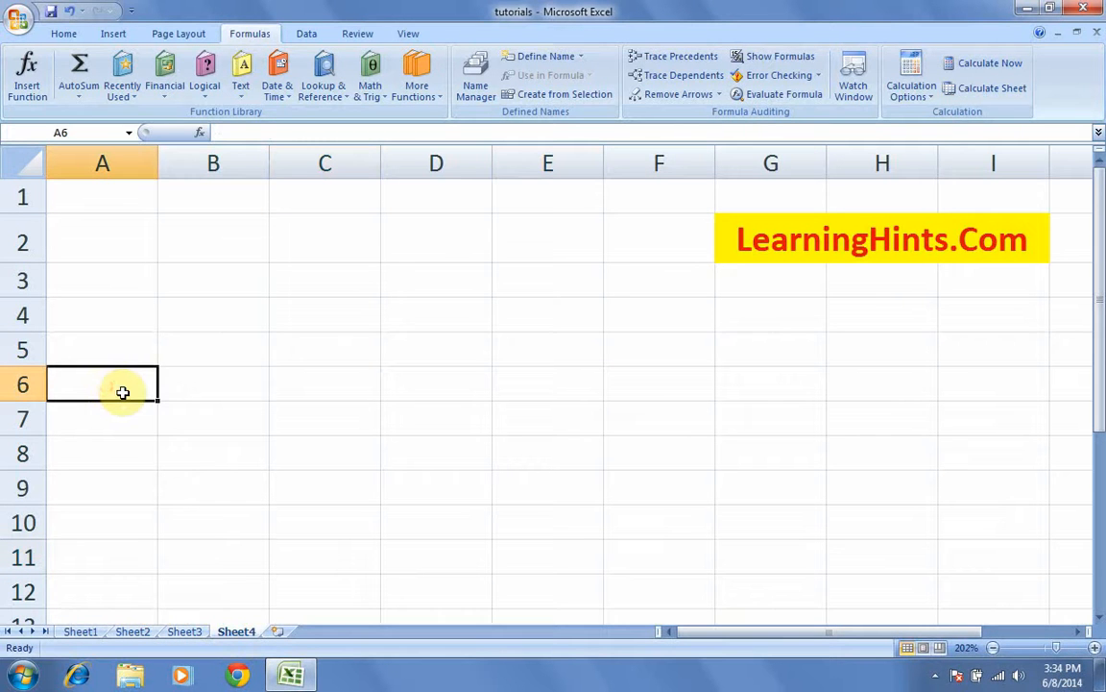
Step: Enter 34, 89, 76, 45 and 32 across A6:E6, then move to A9
{"action": "type", "text": "34"}
{"action": "key", "text": "Tab"}
{"action": "type", "text": "89"}
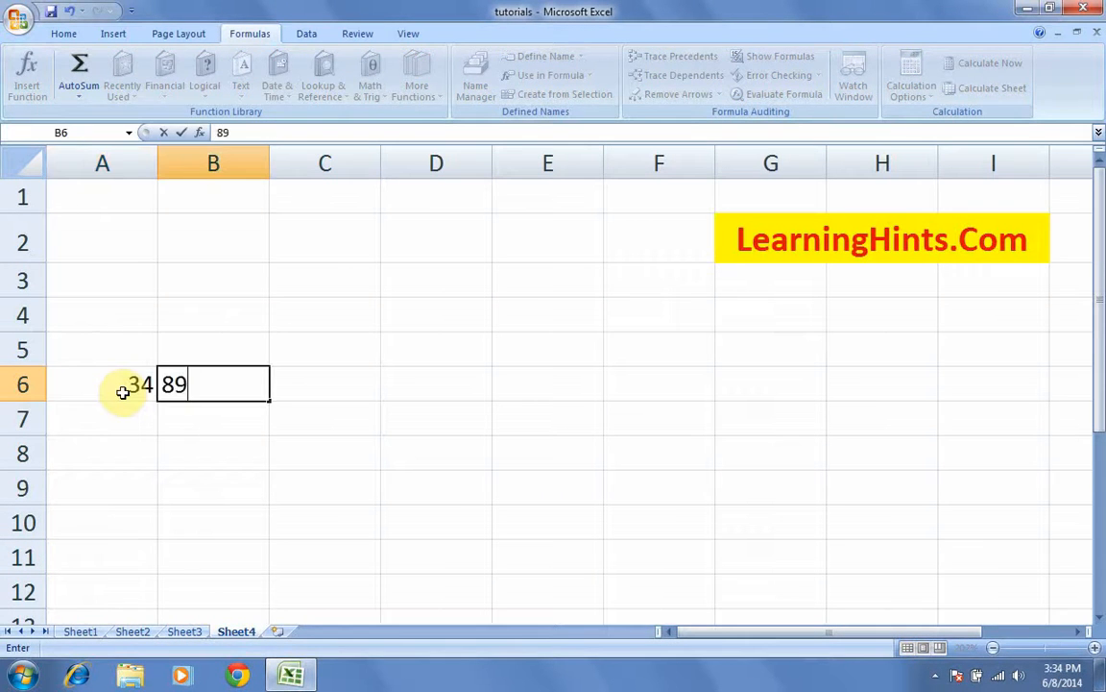
{"action": "key", "text": "Tab"}
{"action": "type", "text": "76"}
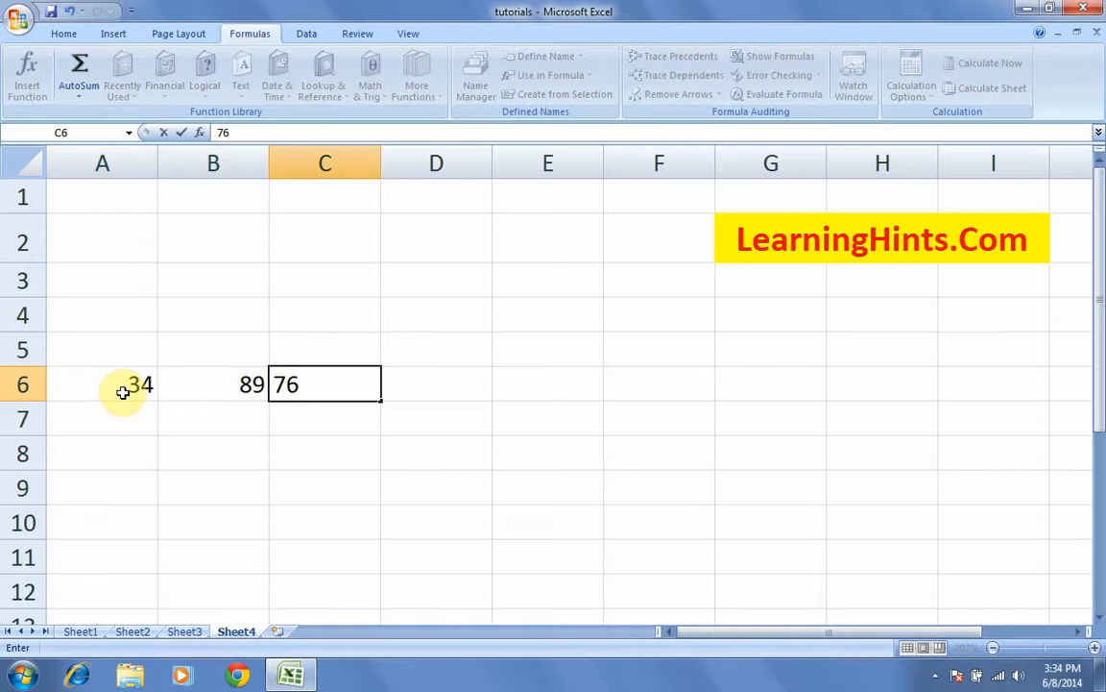
{"action": "key", "text": "Tab"}
{"action": "type", "text": "45"}
{"action": "key", "text": "Tab"}
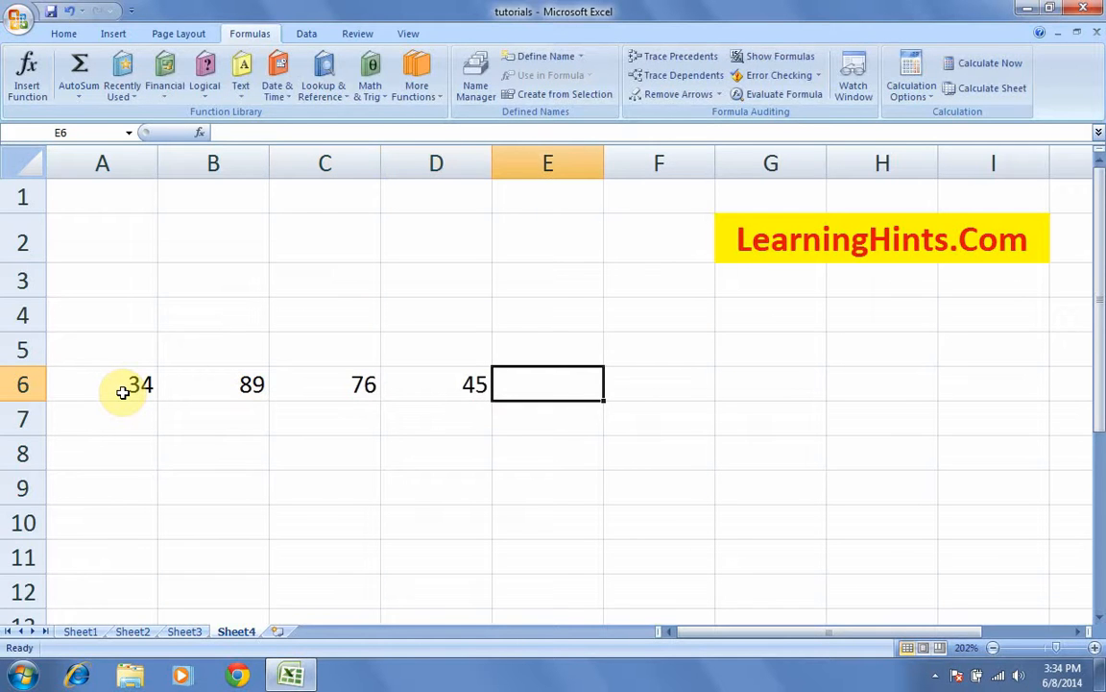
{"action": "type", "text": "32"}
{"action": "key", "text": "Left"}
{"action": "key", "text": "Left"}
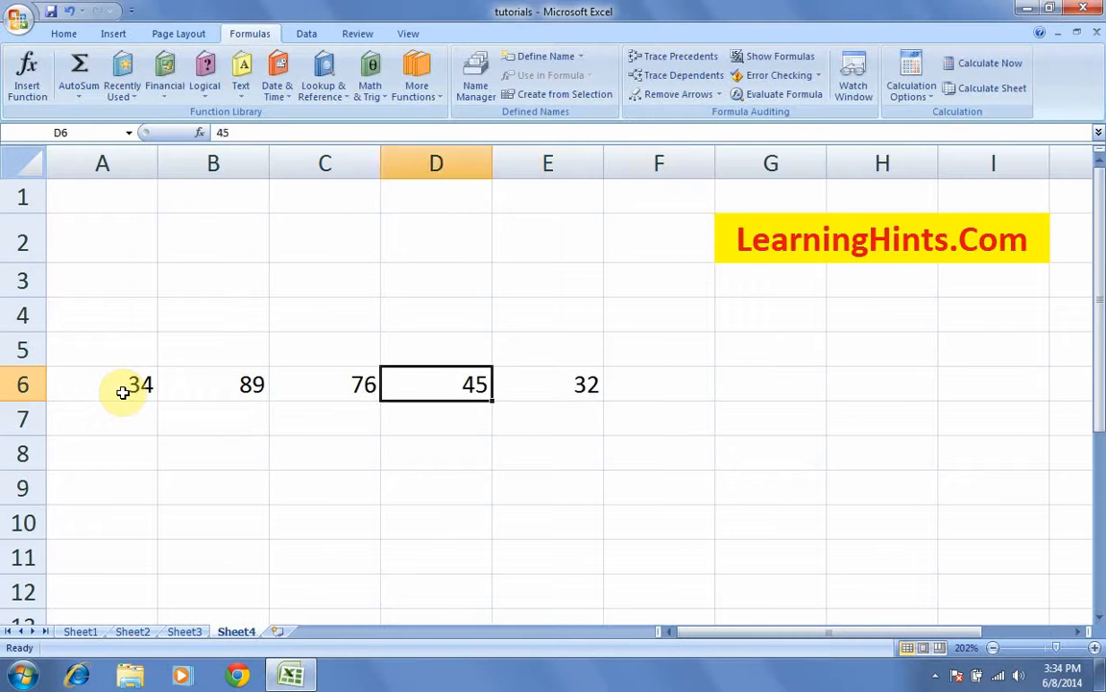
{"action": "key", "text": "Left"}
{"action": "key", "text": "Left"}
{"action": "key", "text": "Down"}
{"action": "key", "text": "Down"}
{"action": "key", "text": "Down"}
{"action": "key", "text": "Left"}
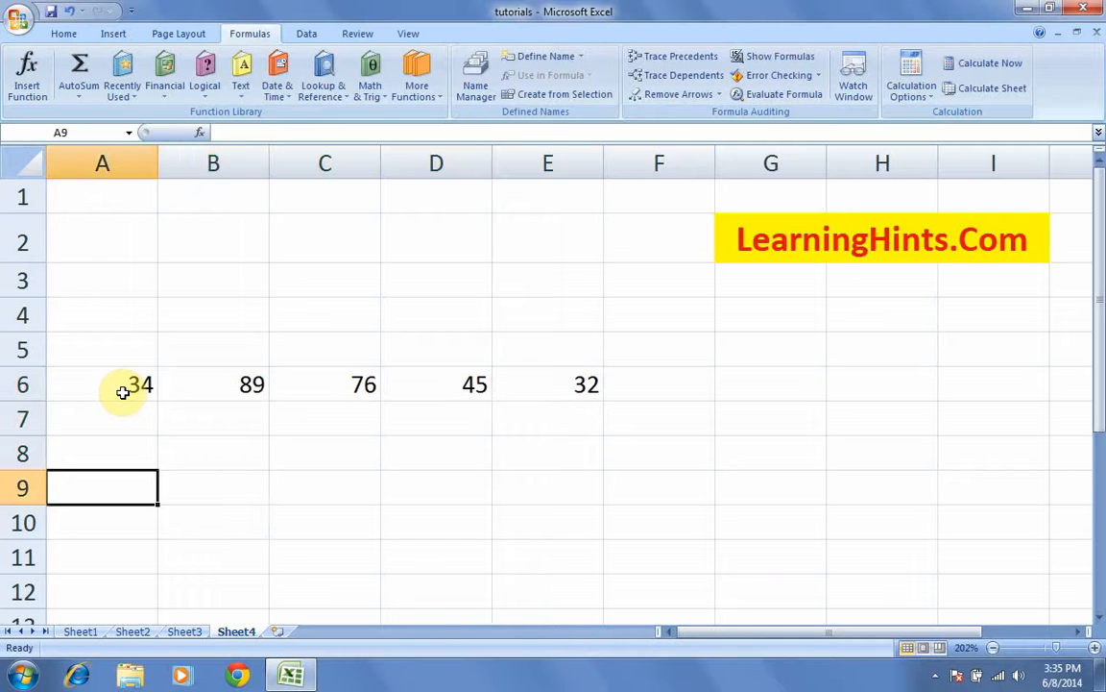
Step: Label A9 'toal' and enter =SUM(6:6) in B9 to total row 6 as 276
{"action": "type", "text": "toal"}
{"action": "key", "text": "Tab"}
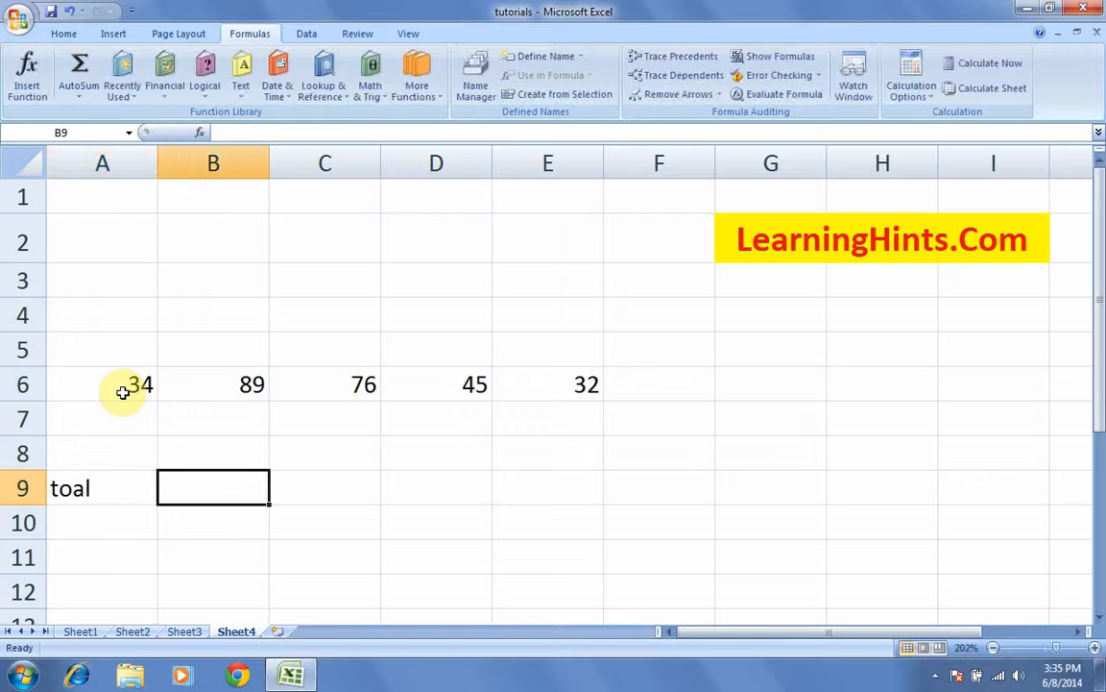
{"action": "type", "text": "=s"}
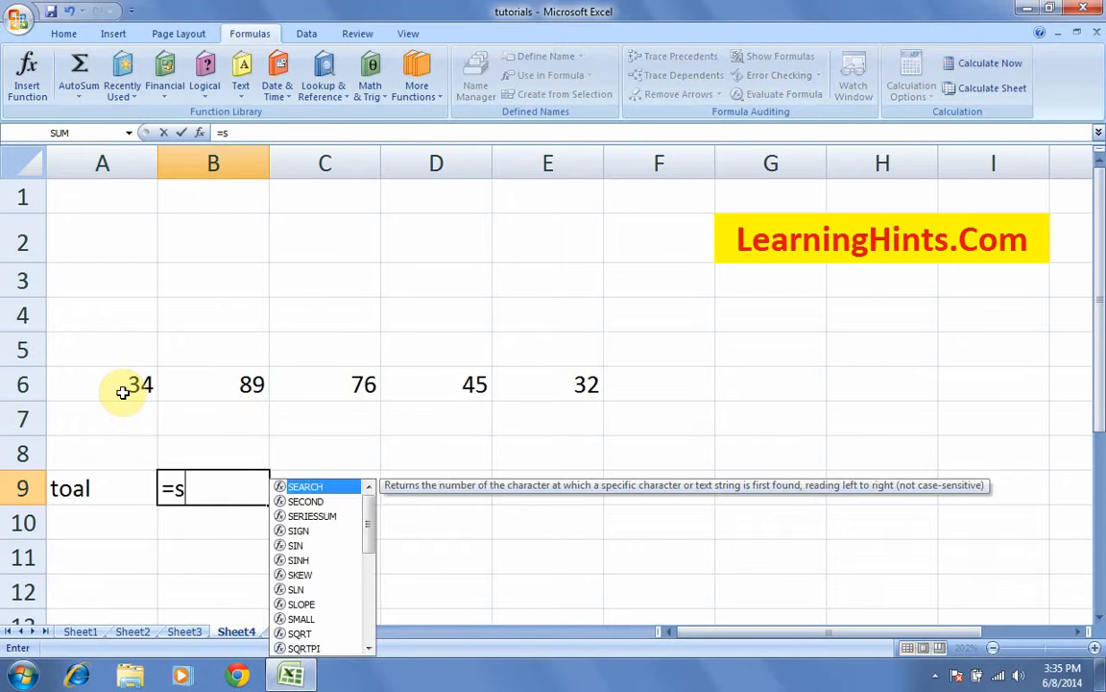
{"action": "type", "text": "um("}
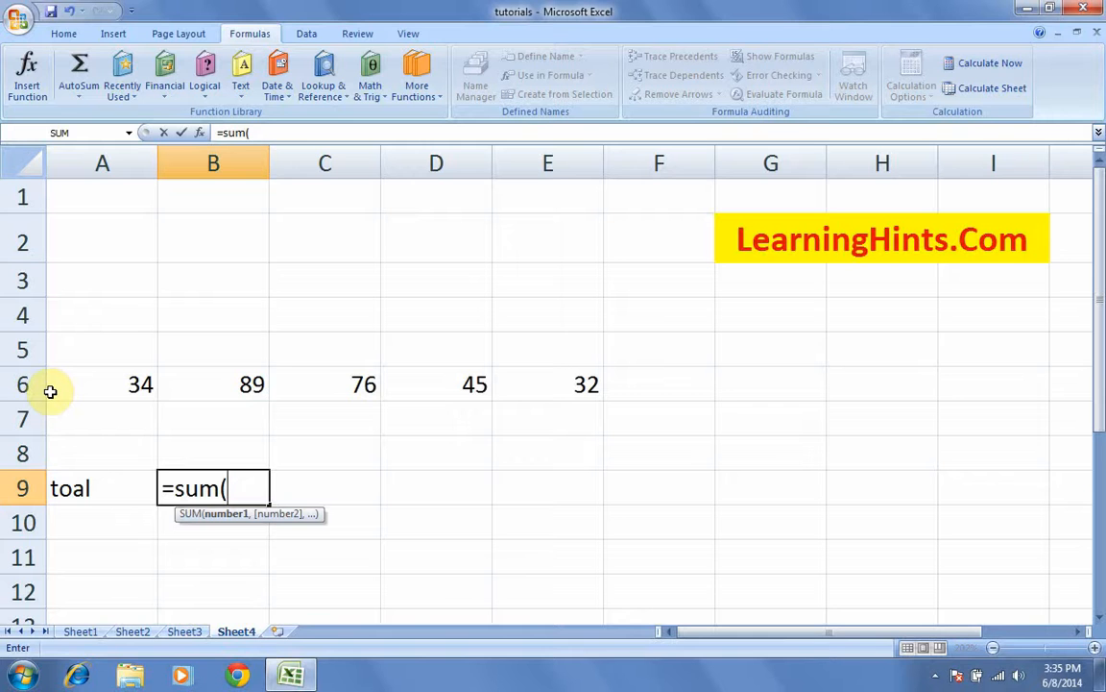
{"action": "type", "text": "6:6"}
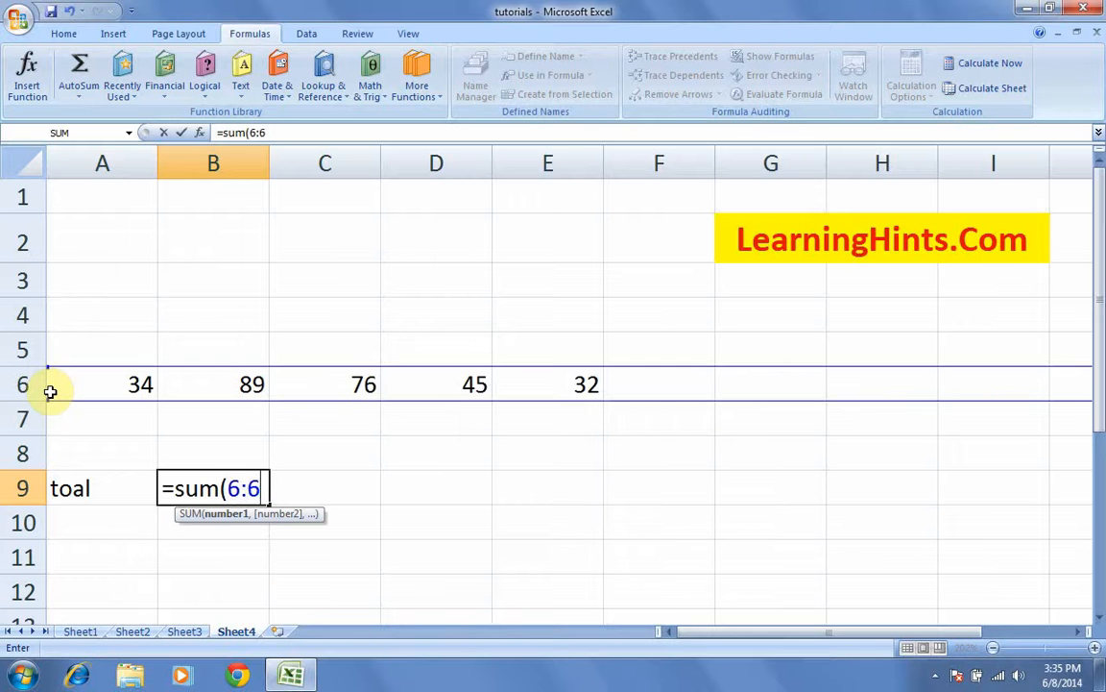
{"action": "type", "text": ")"}
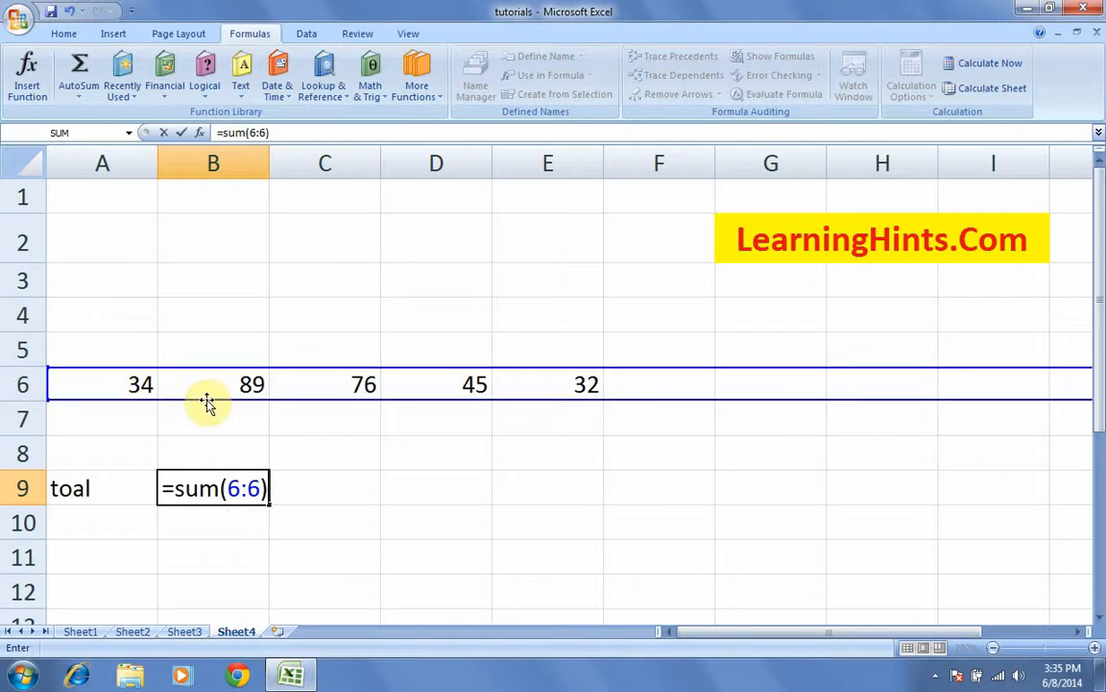
{"action": "key", "text": "Return"}
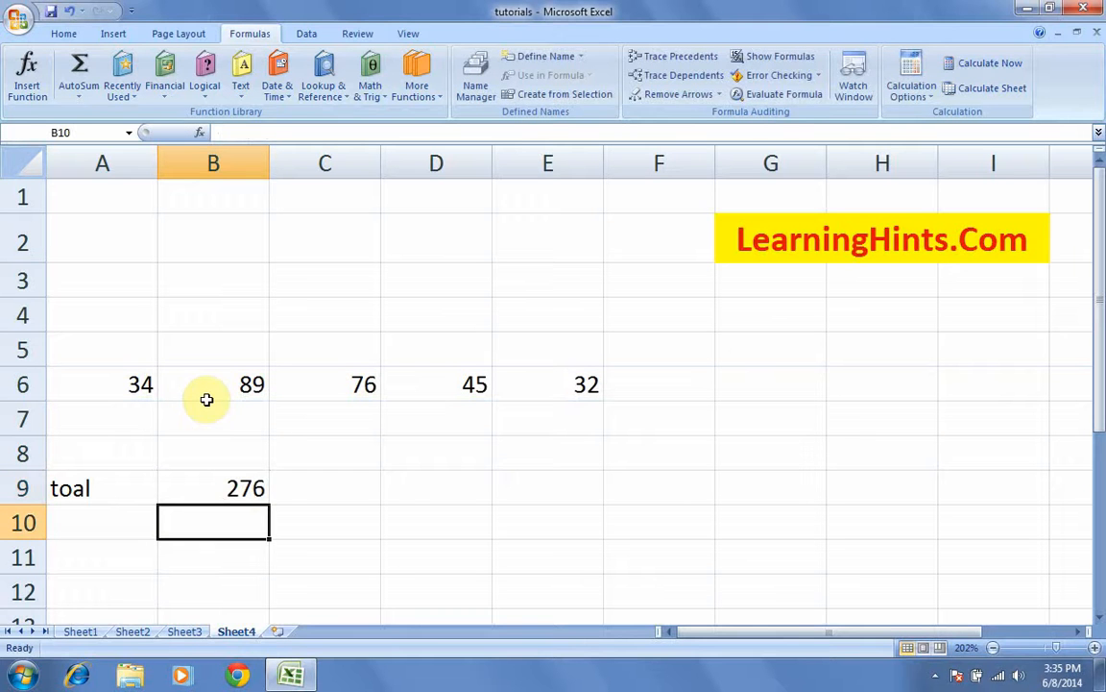
{"action": "key", "text": "Up"}
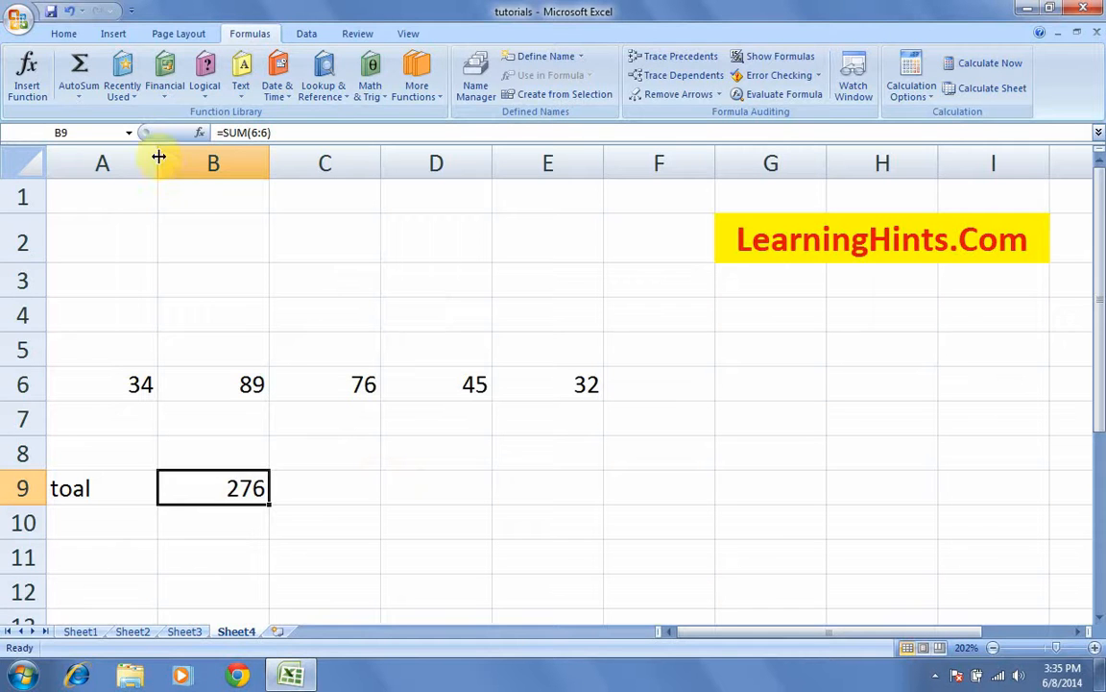
{"action": "left_click", "coordinate": [132, 98]}
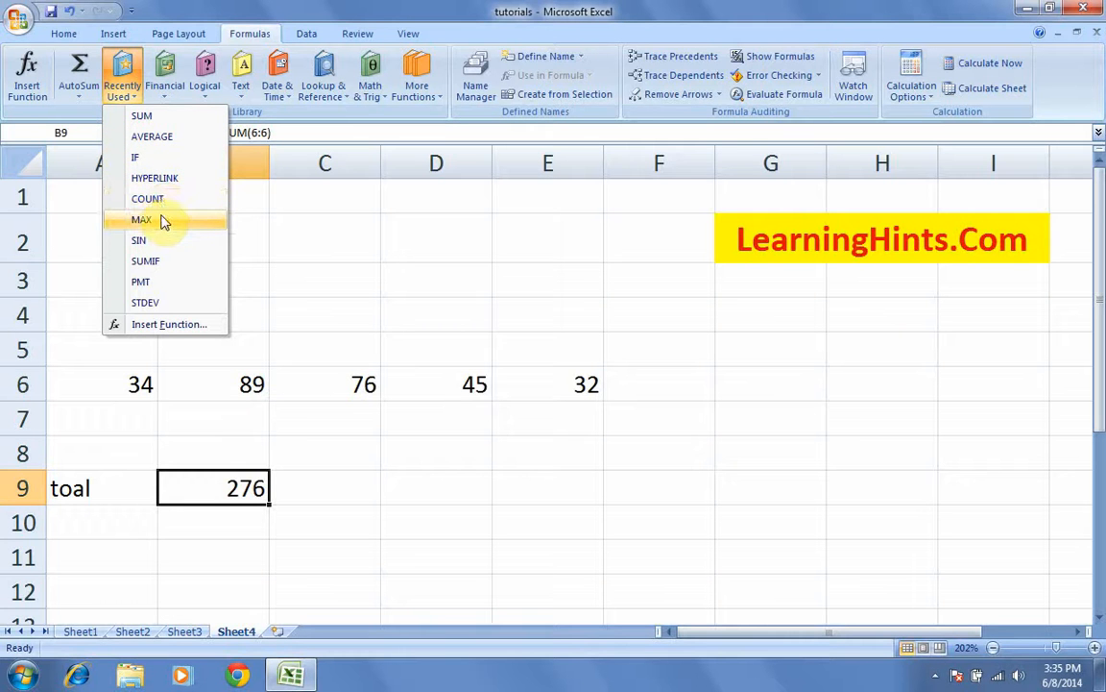
{"action": "left_click", "coordinate": [401, 453]}
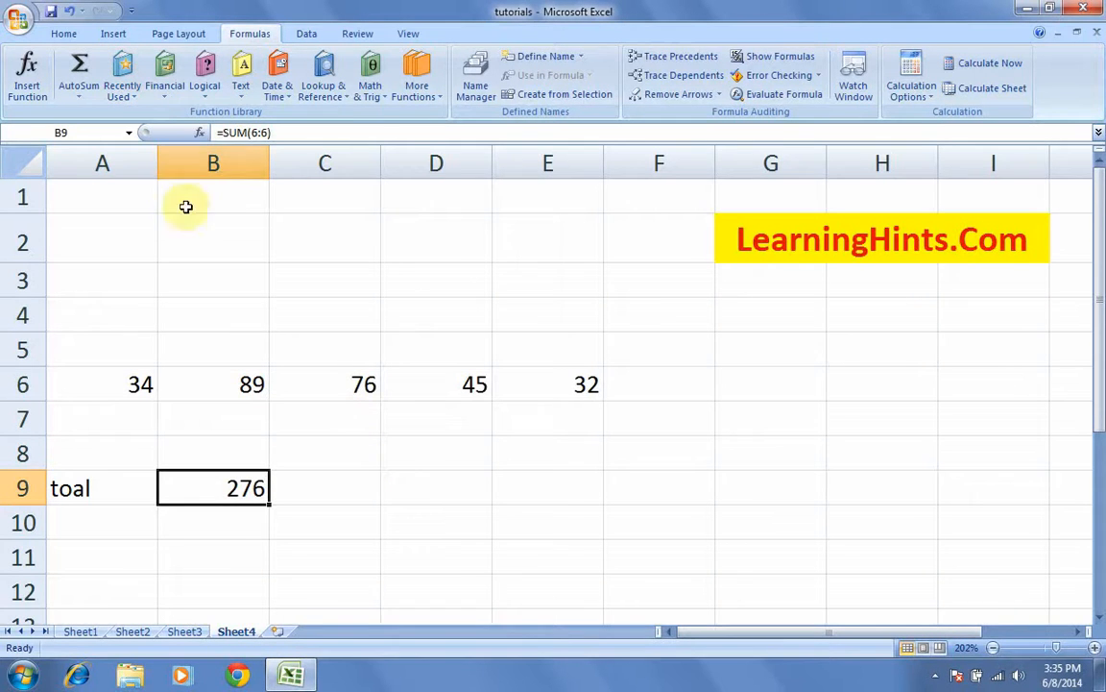